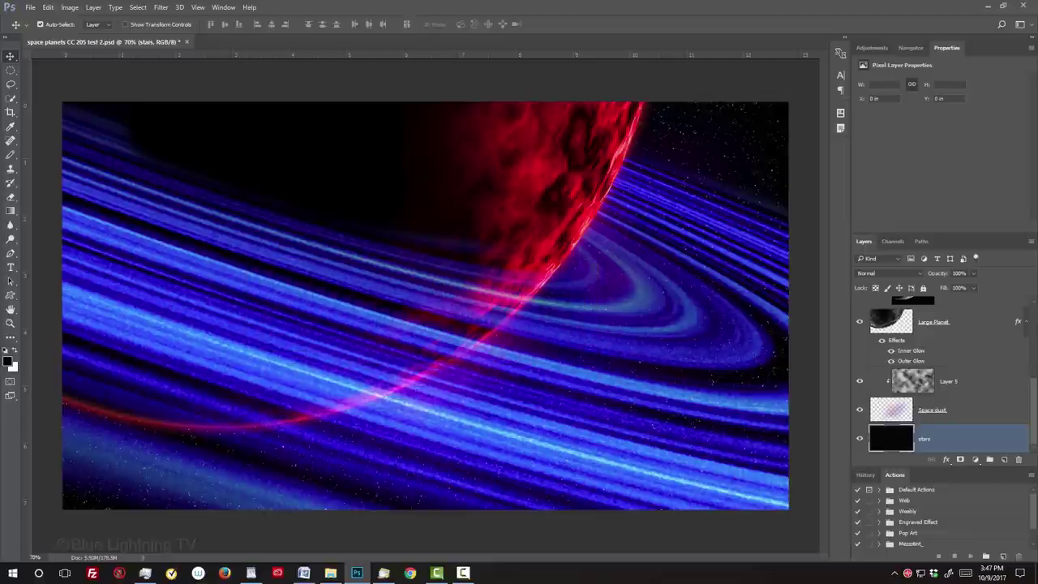
Step: Create a 1920 × 1080 px, 72 ppi document with a black background
key(ctrl+n)
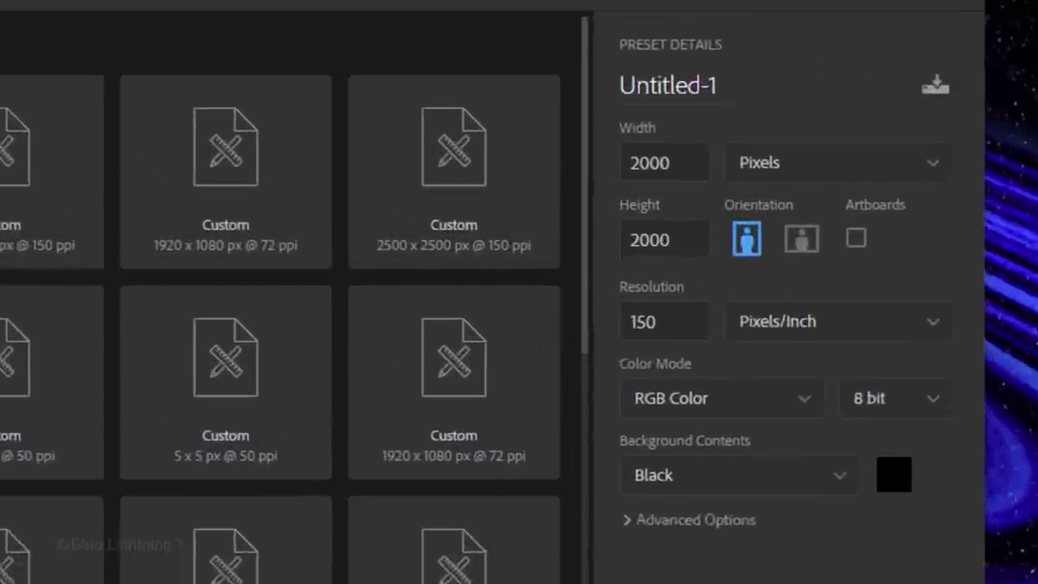
double_click(650, 162)
text(1920)
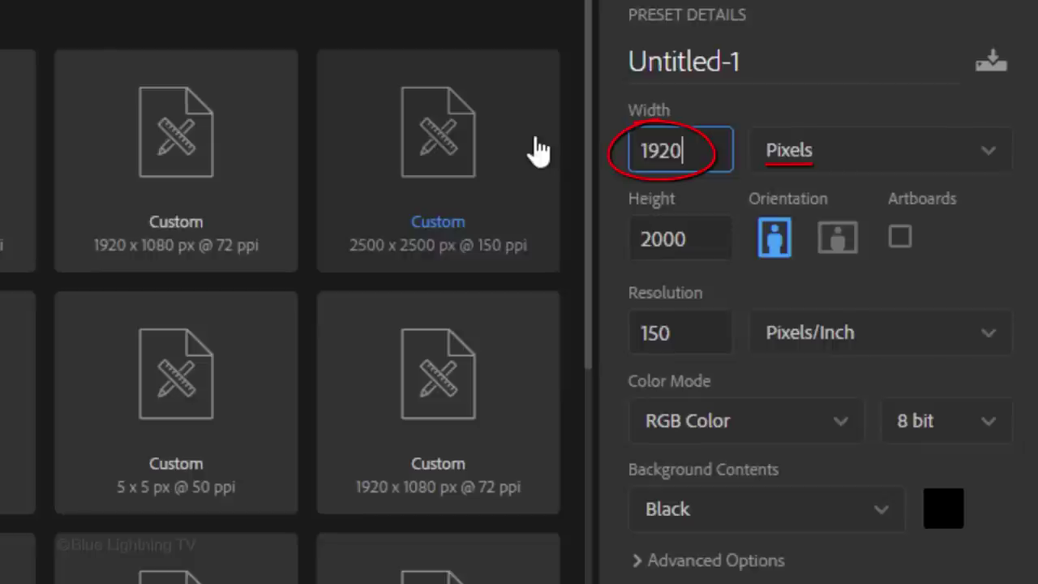
key(Tab)
text(108)
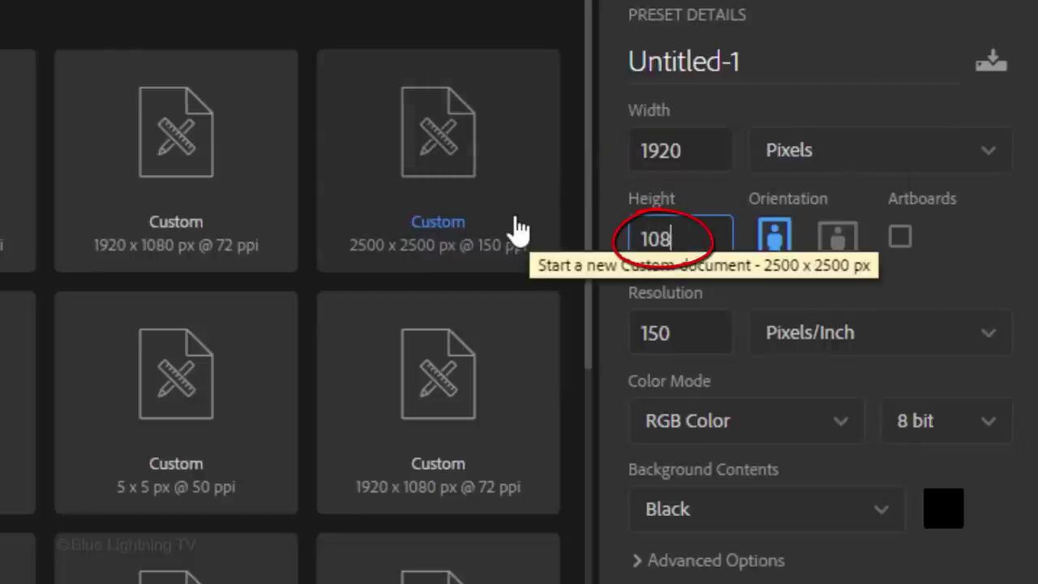
text(0)
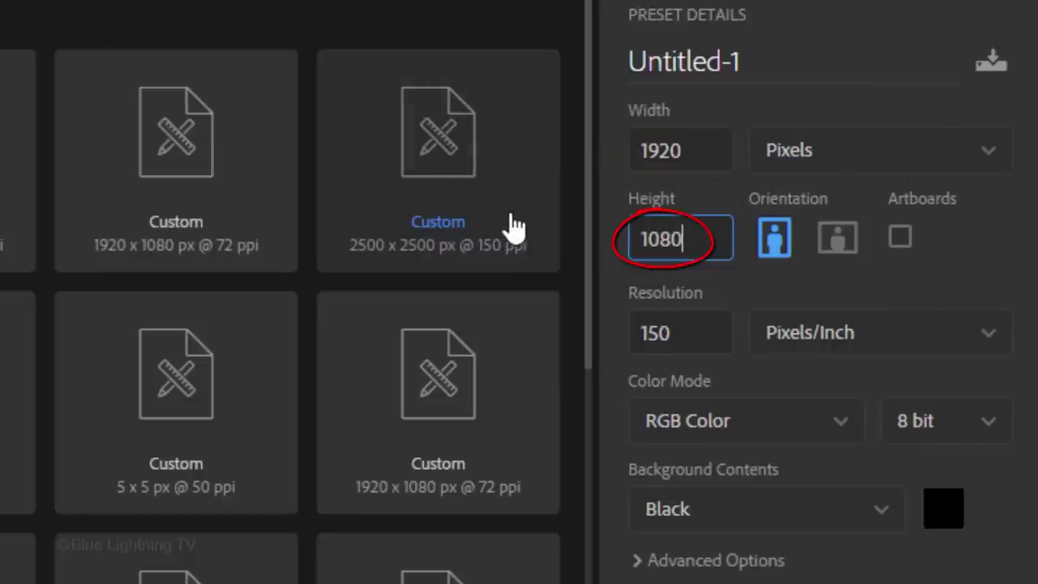
drag(686, 347, 571, 338)
text(72)
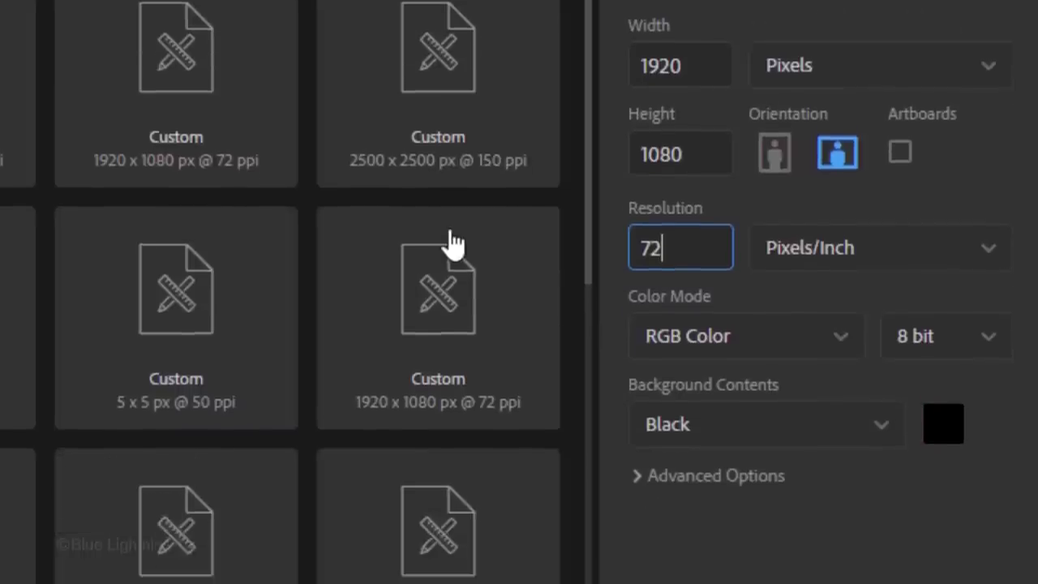
click(831, 533)
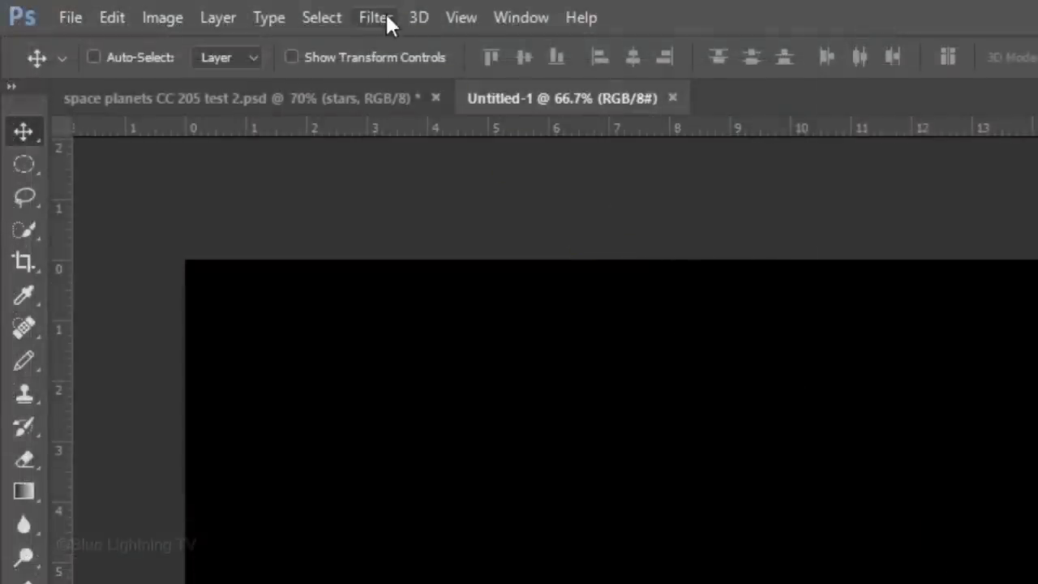
Step: Fill the black canvas with 100% uniform monochromatic noise
click(386, 18)
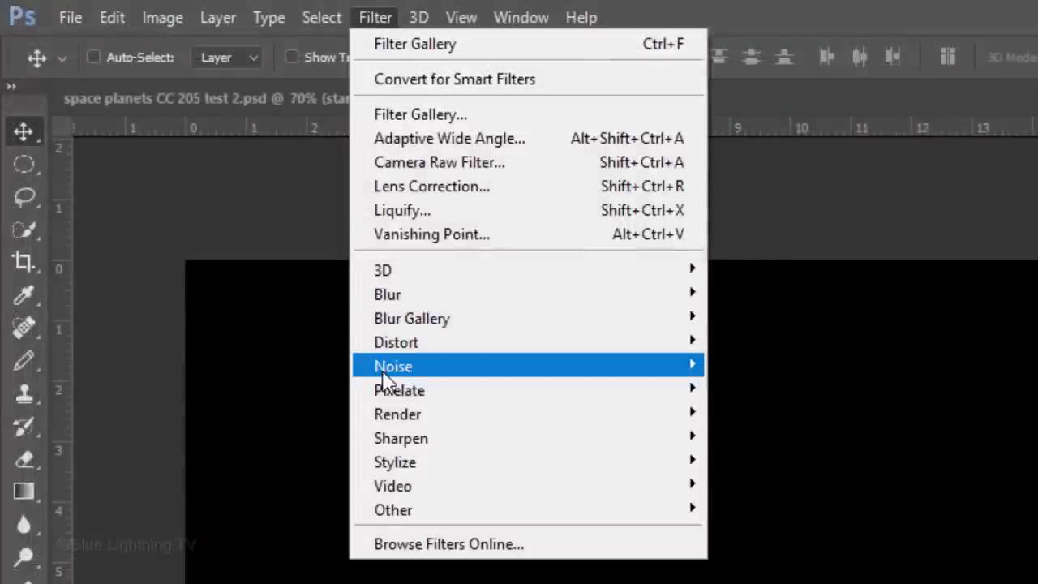
mouse_move(373, 369)
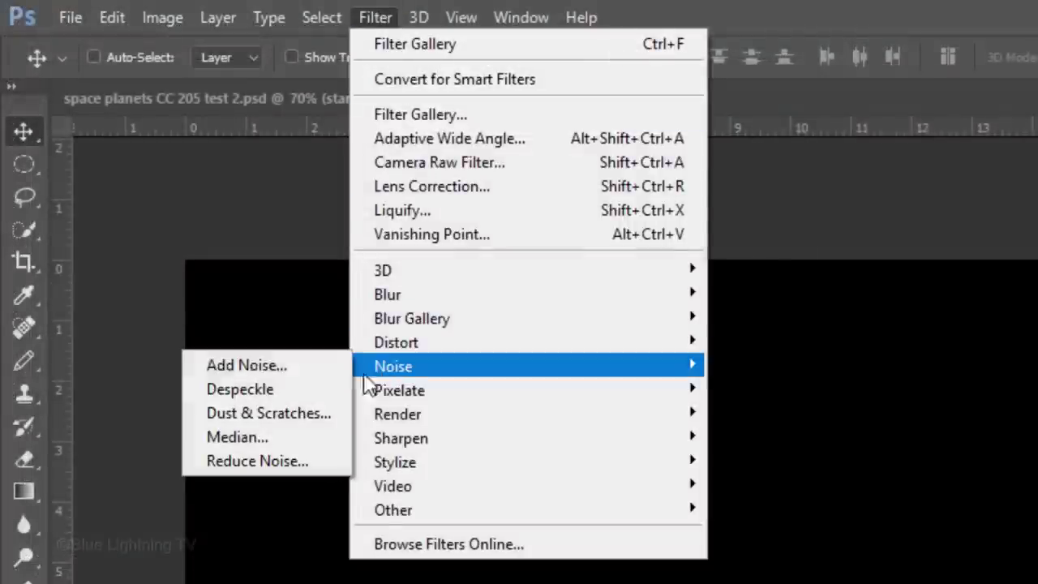
click(259, 367)
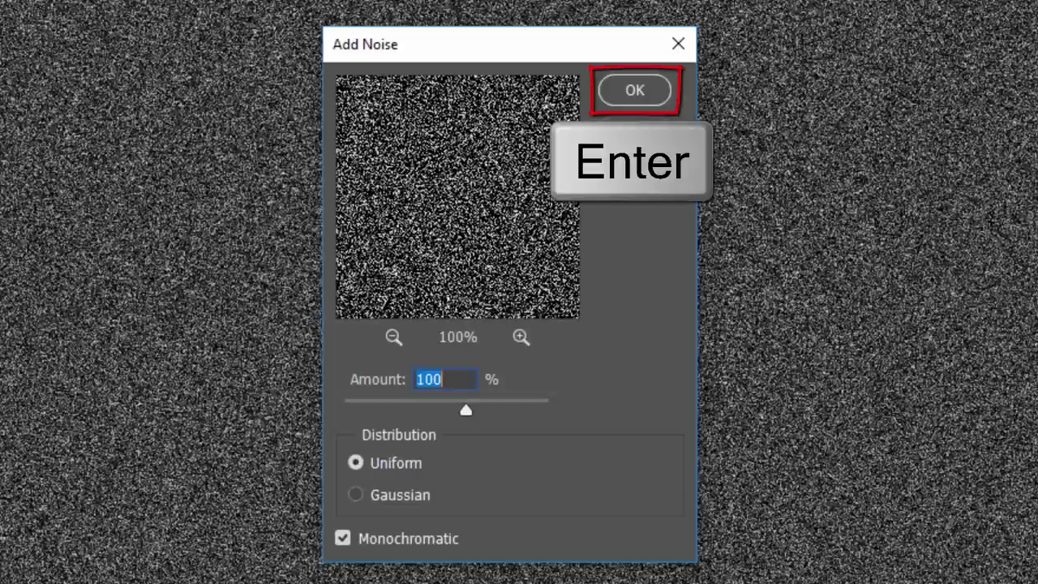
key(Return)
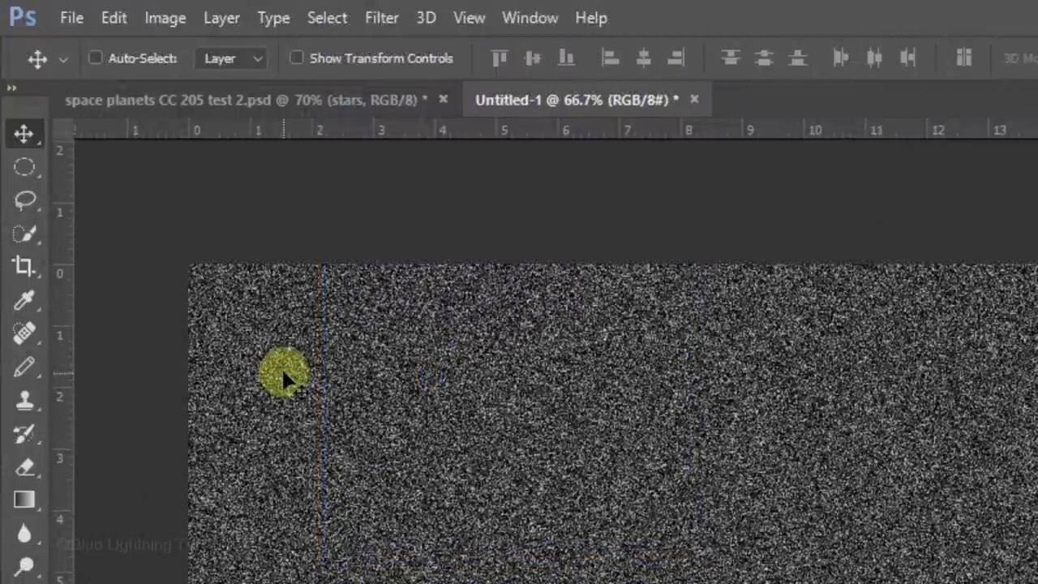
Step: Soften the noise with a 0.5 pixel Gaussian Blur
click(382, 18)
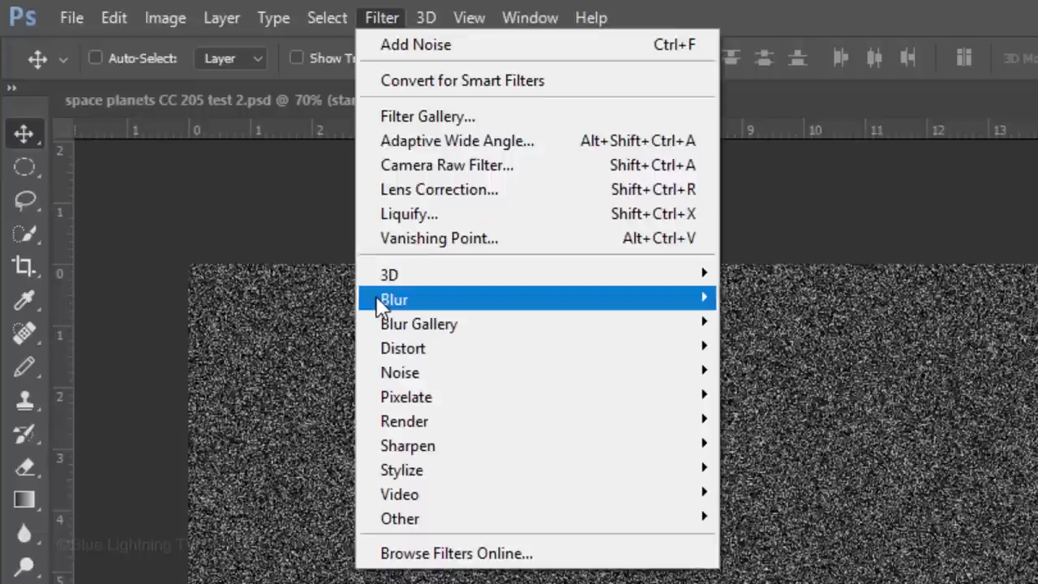
mouse_move(376, 295)
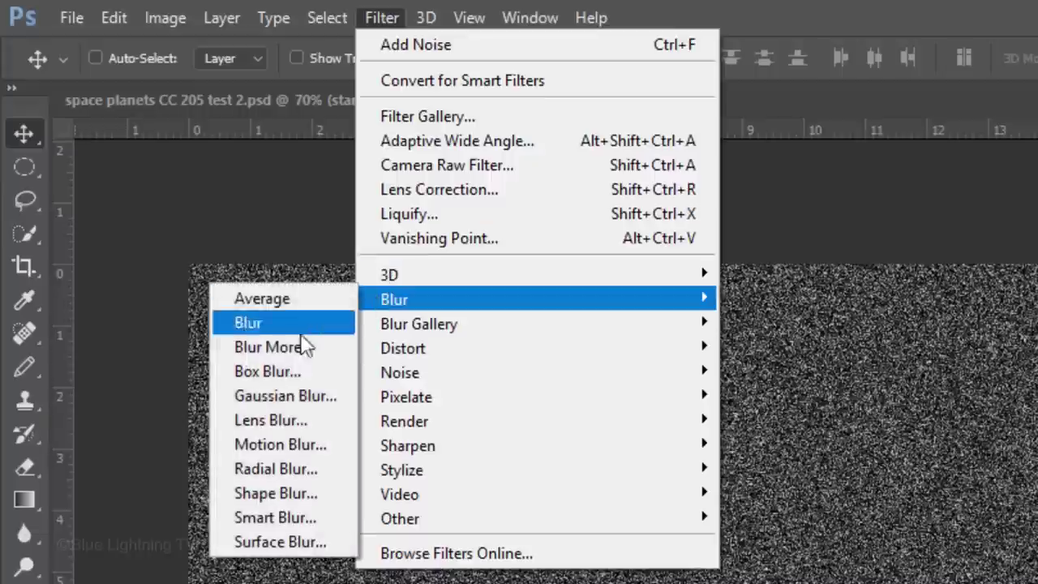
click(286, 396)
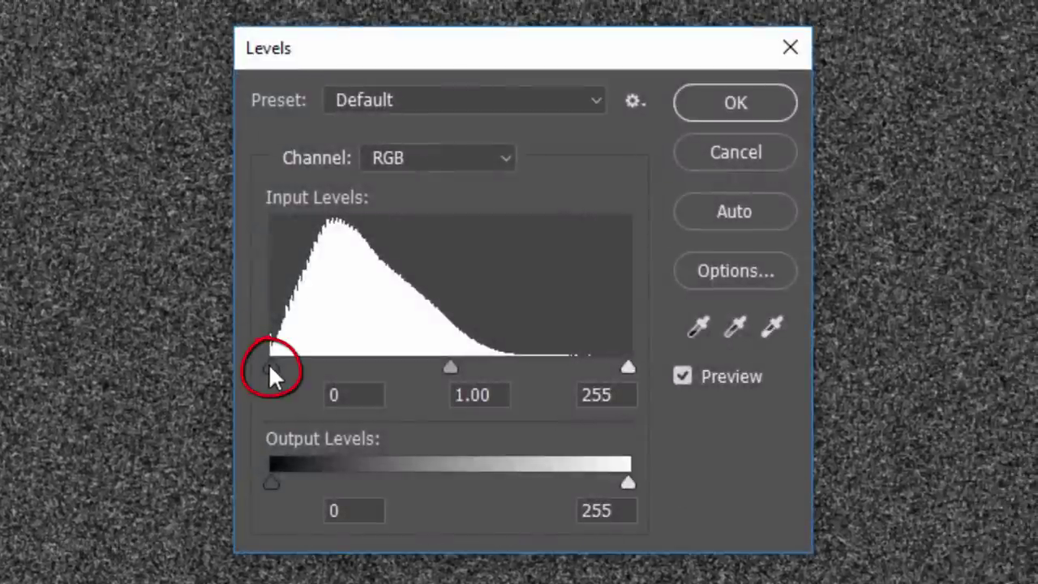
Step: Apply Levels with black input 123 and white input 205 to leave sparse white stars
drag(270, 366, 441, 370)
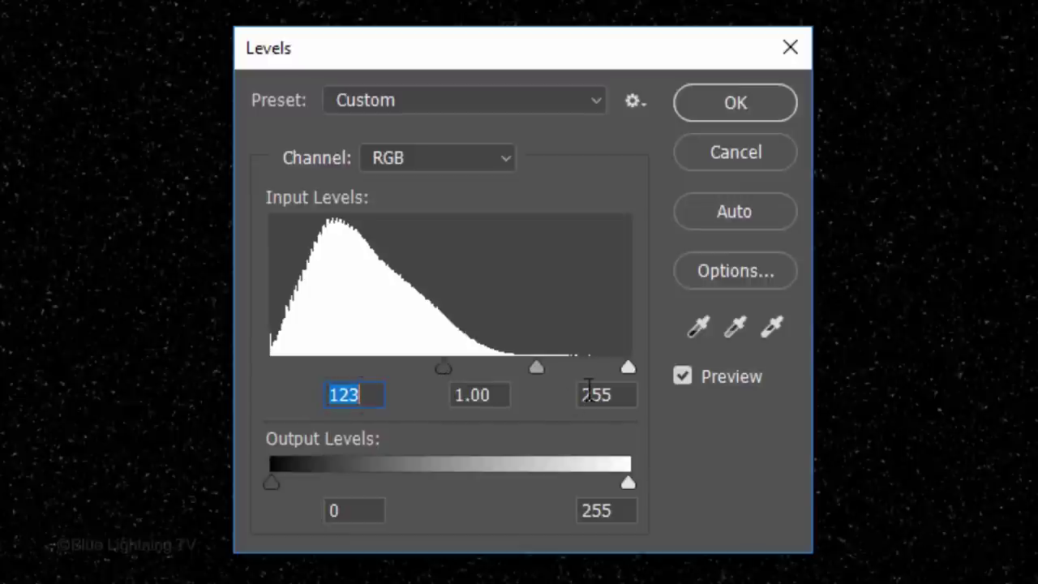
drag(627, 369, 562, 384)
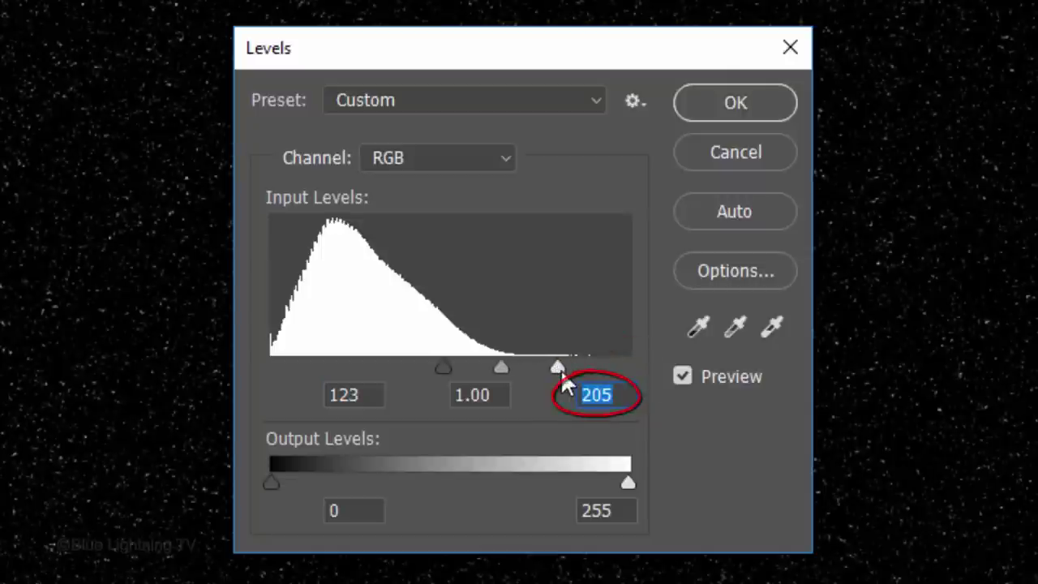
click(722, 106)
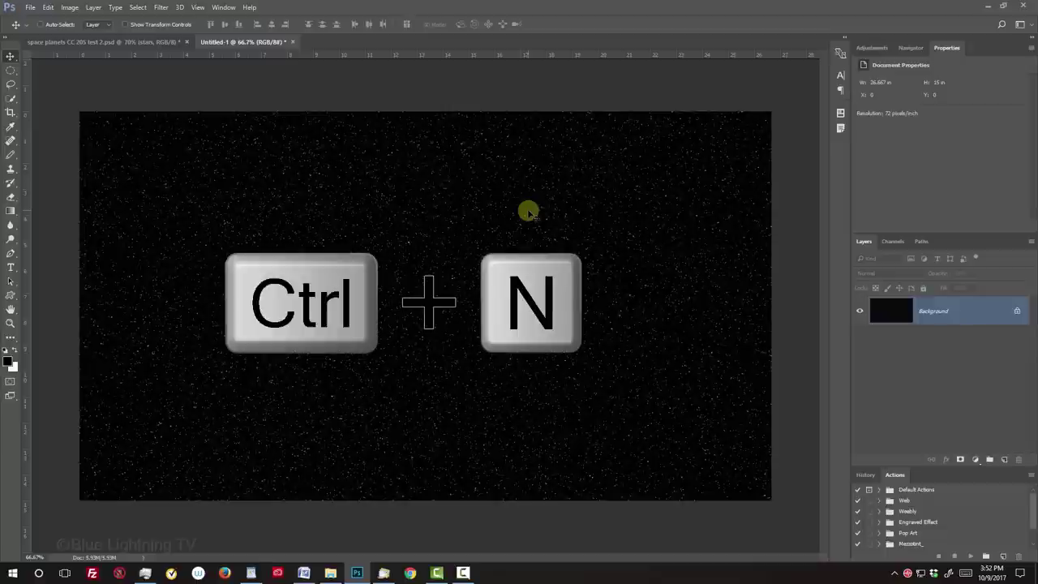
Step: Create a second black 2400 × 2400 px document at 72 ppi
key(ctrl+n)
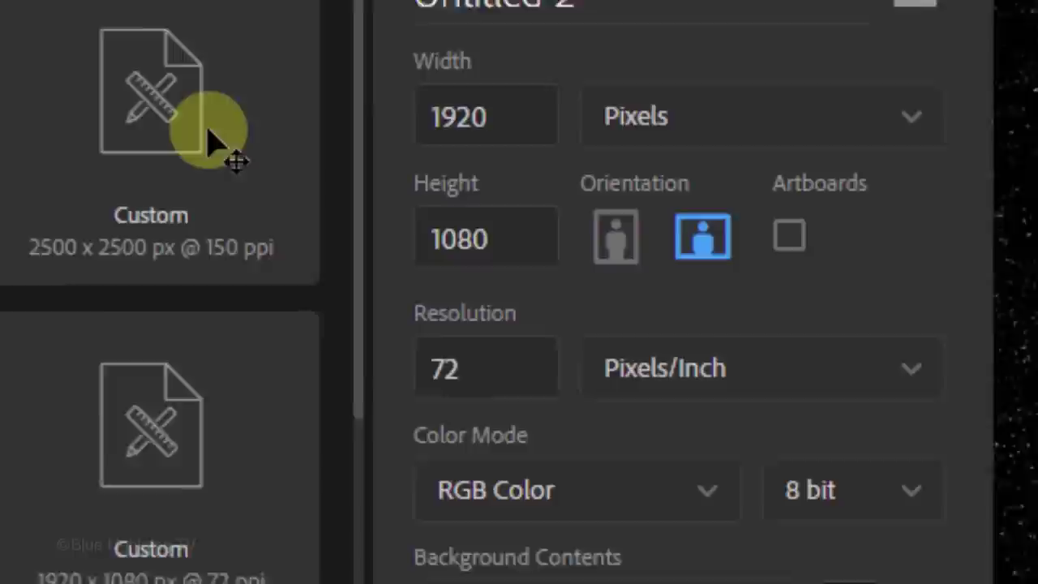
click(510, 105)
double_click(510, 105)
text(2400)
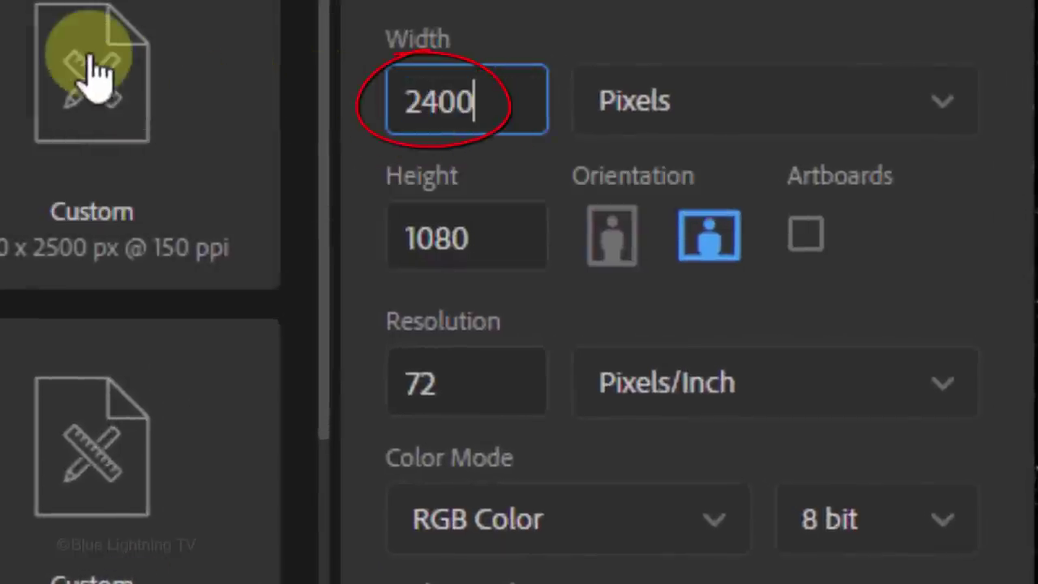
double_click(487, 236)
text(2400)
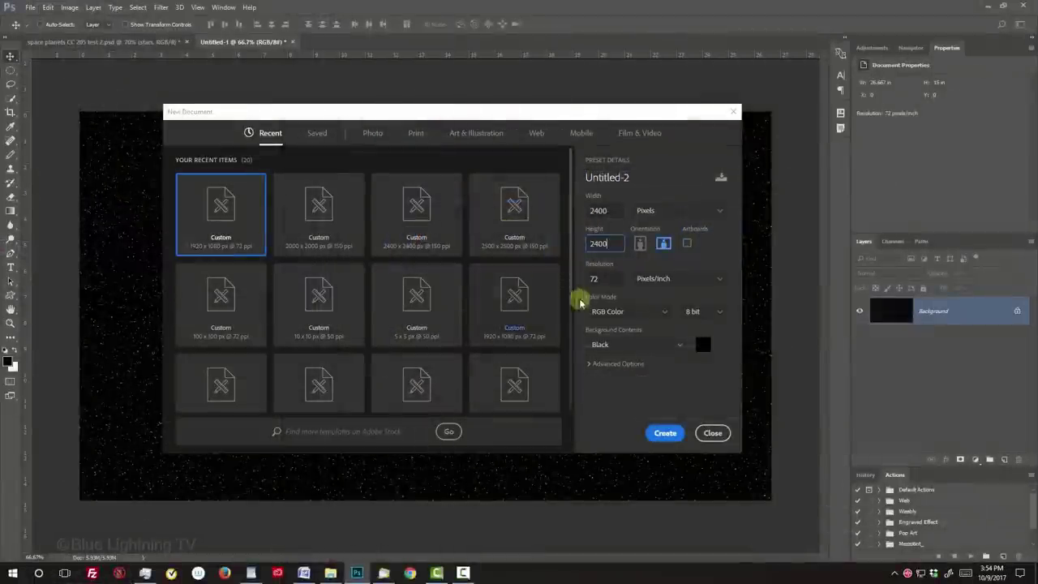
click(664, 434)
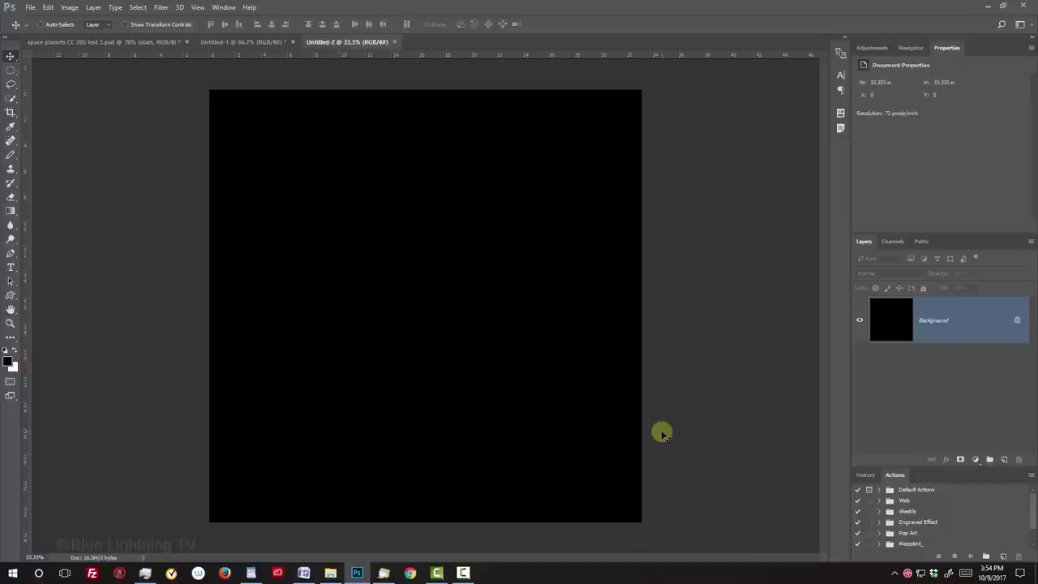
Step: Reset default colours and render Clouds, then Difference Clouds, for a veined texture
key(d)
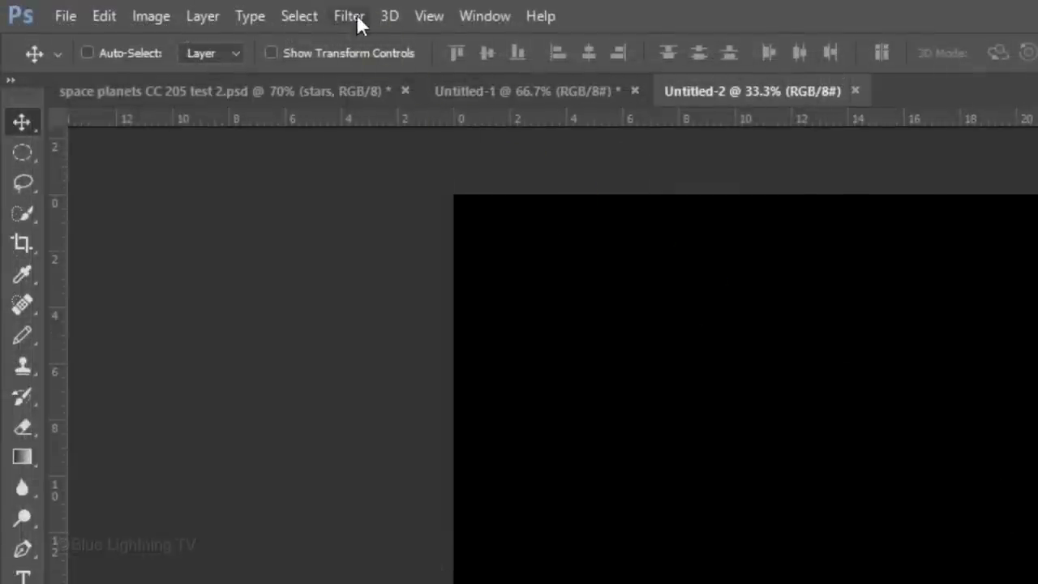
click(349, 16)
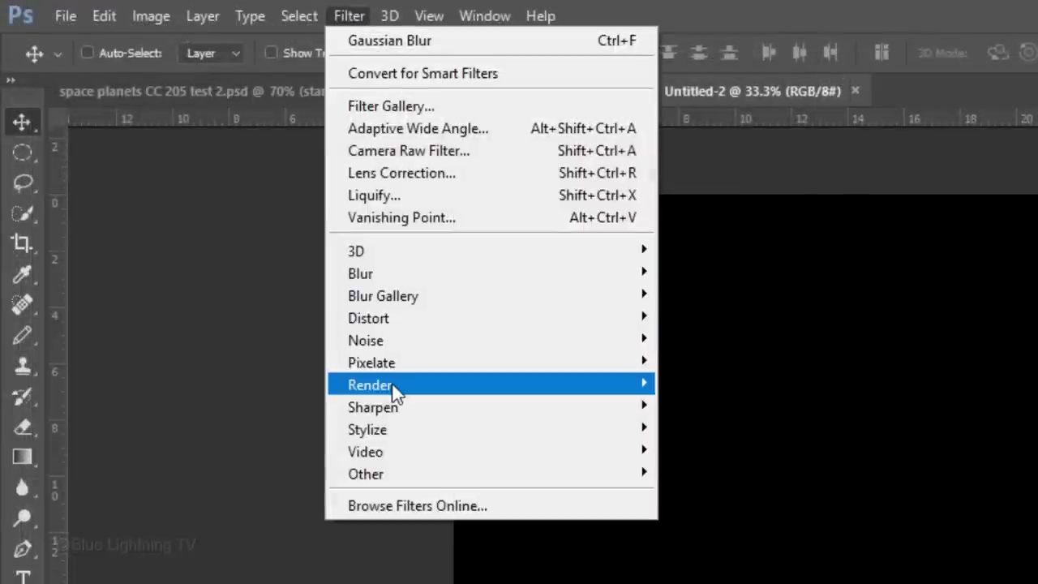
mouse_move(395, 389)
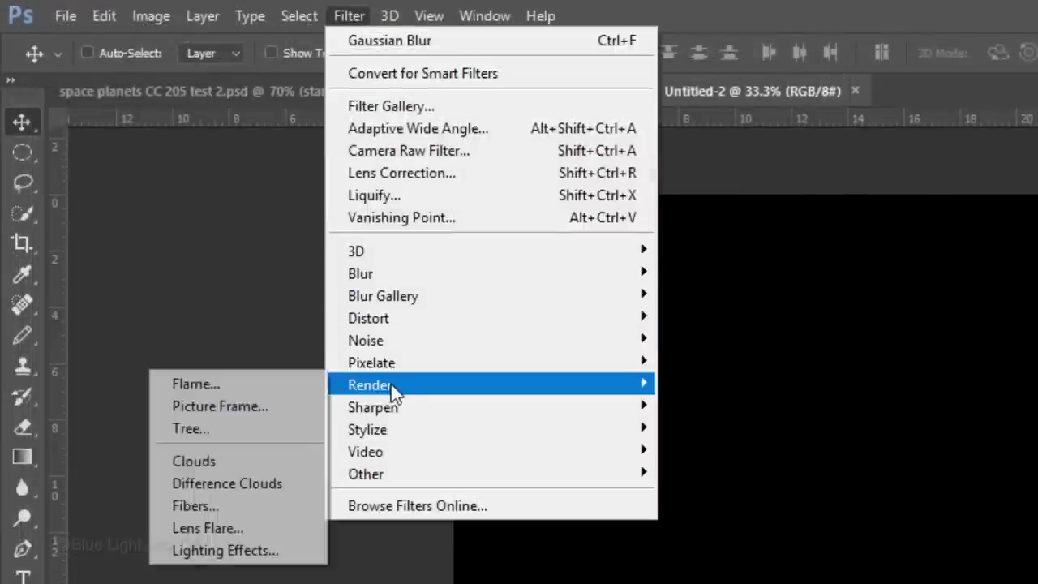
click(241, 460)
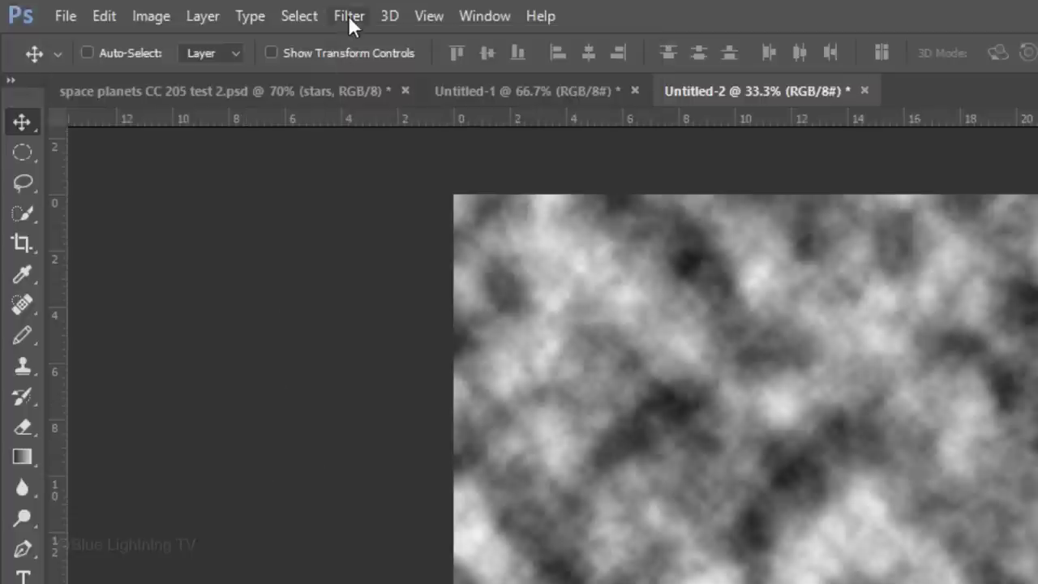
click(350, 17)
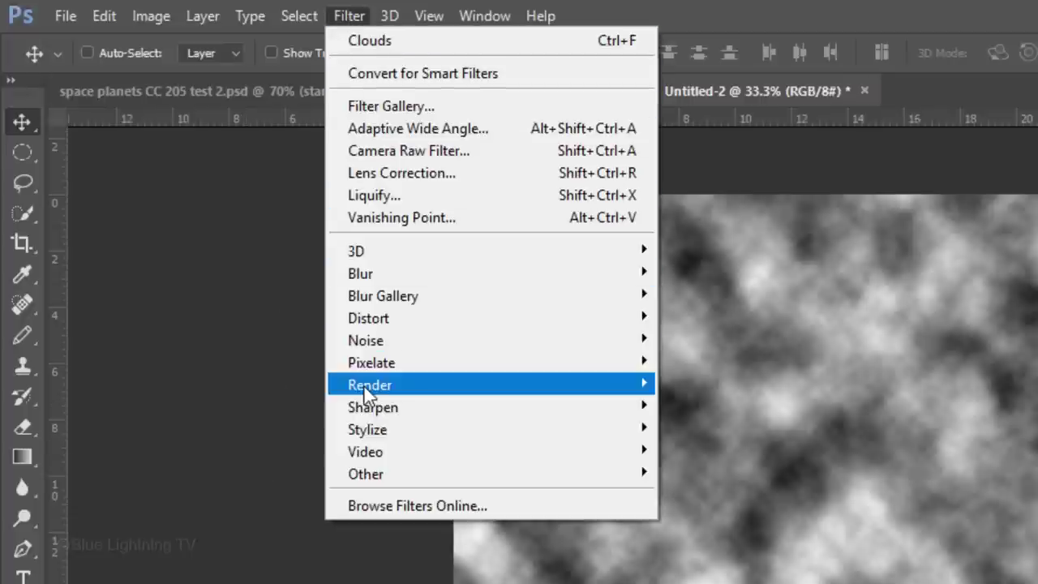
mouse_move(335, 392)
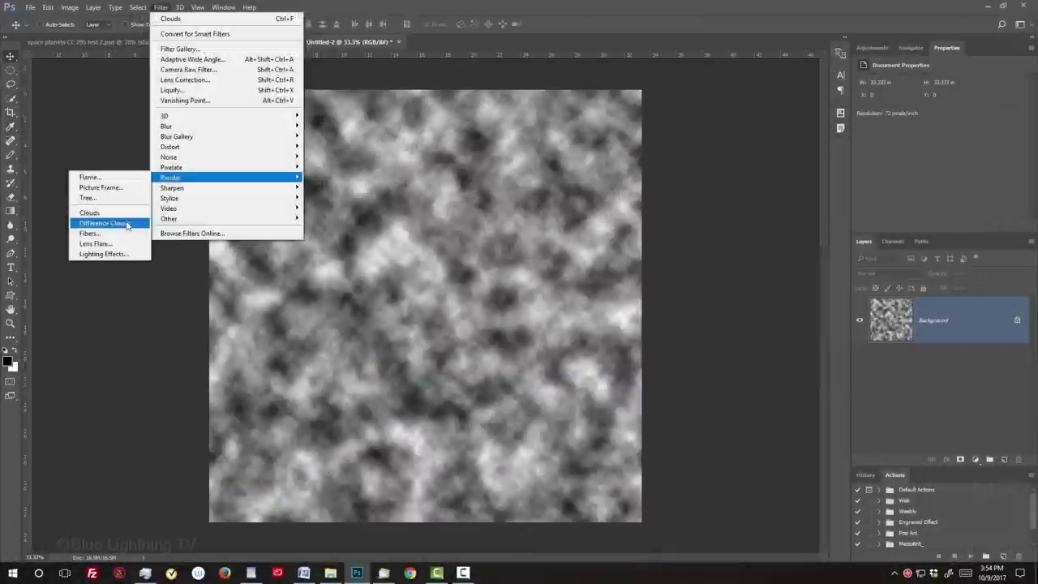
click(276, 487)
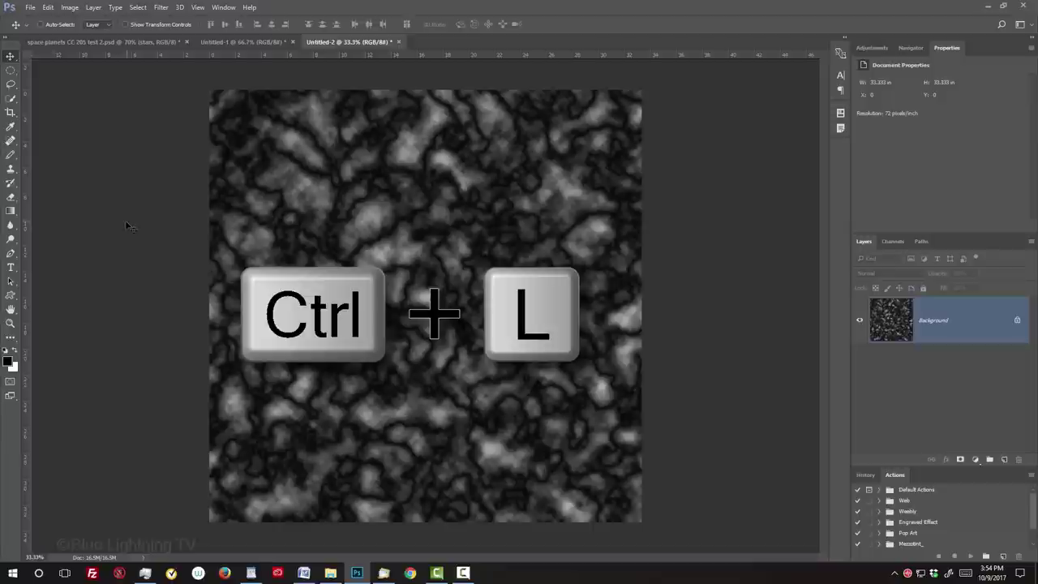
Step: Brighten the texture with Levels, lowering the white input to 154
key(ctrl+l)
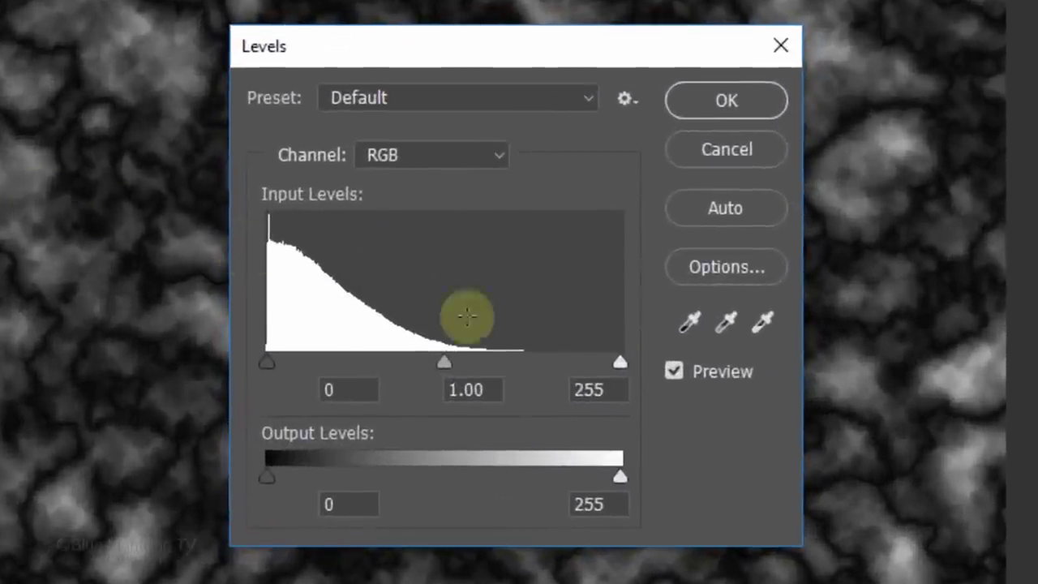
click(495, 315)
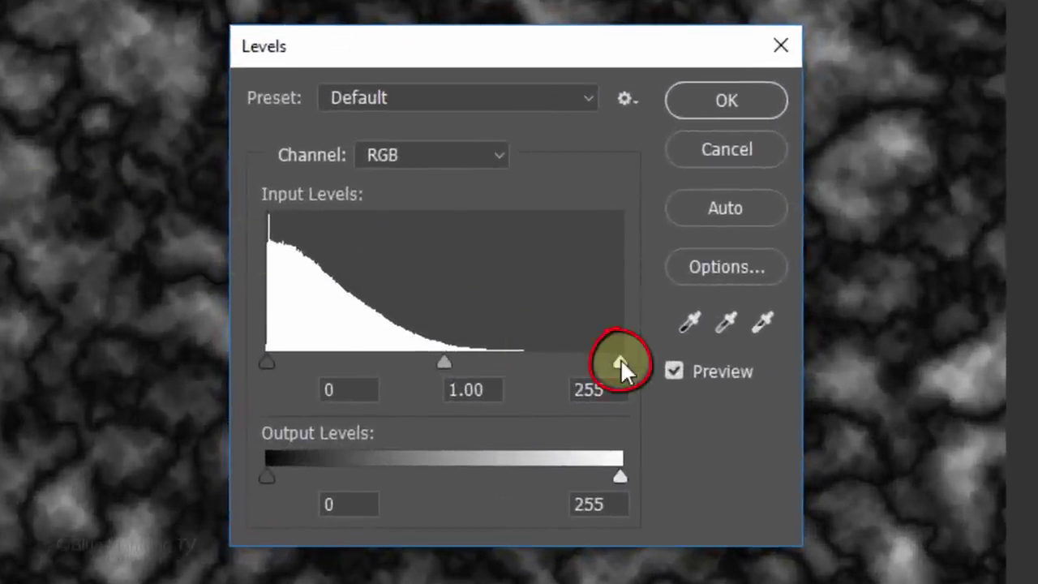
drag(620, 359, 481, 360)
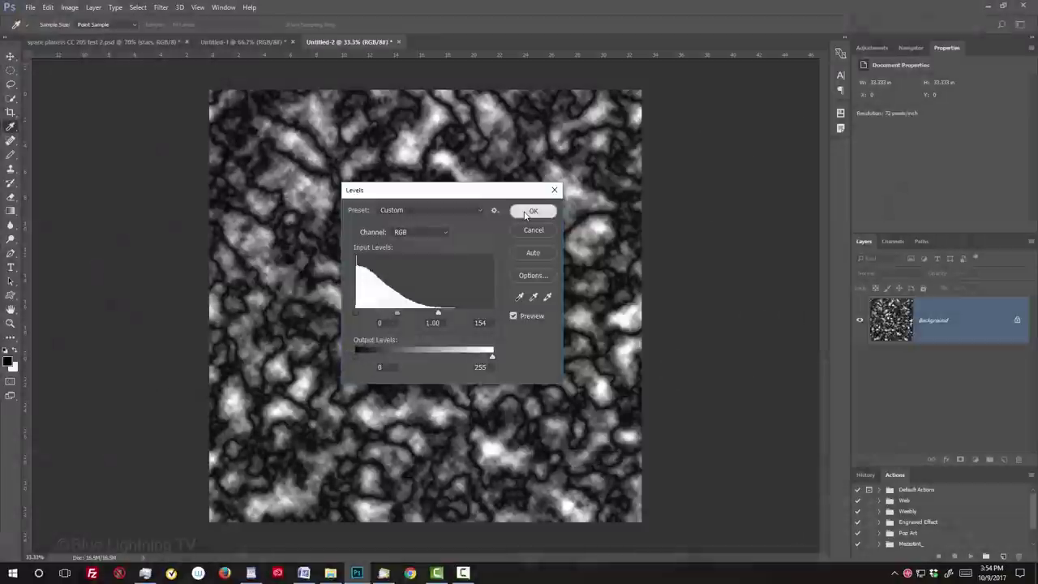
click(726, 101)
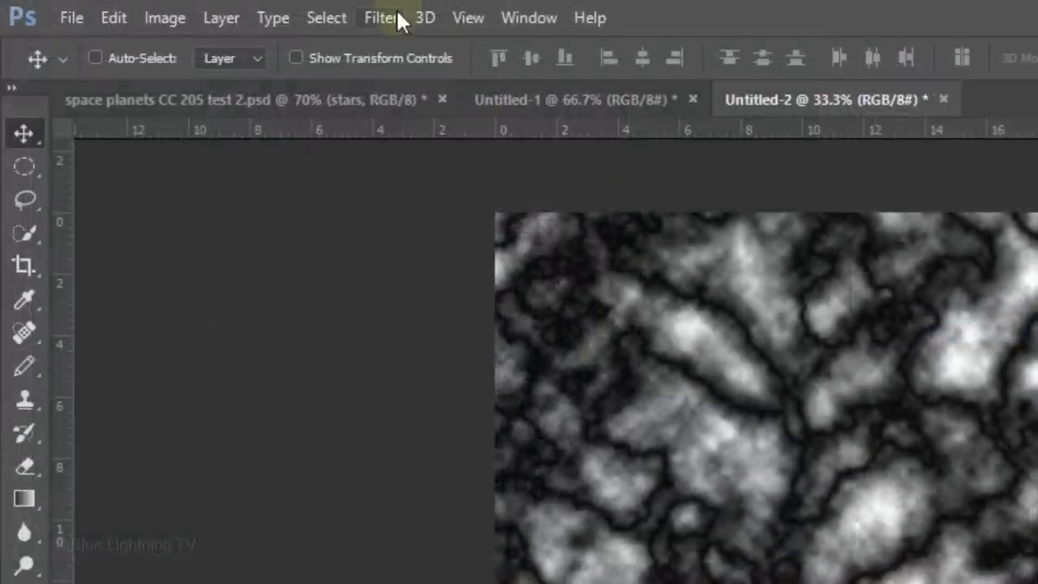
Step: Apply Spherize at 100% twice to bulge the veined texture into a sphere
click(162, 8)
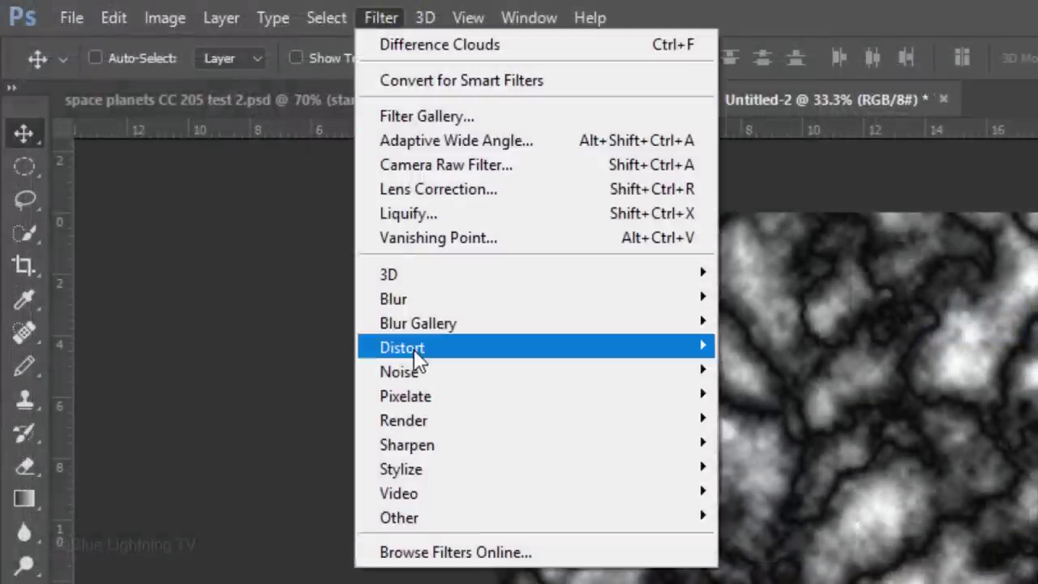
mouse_move(416, 360)
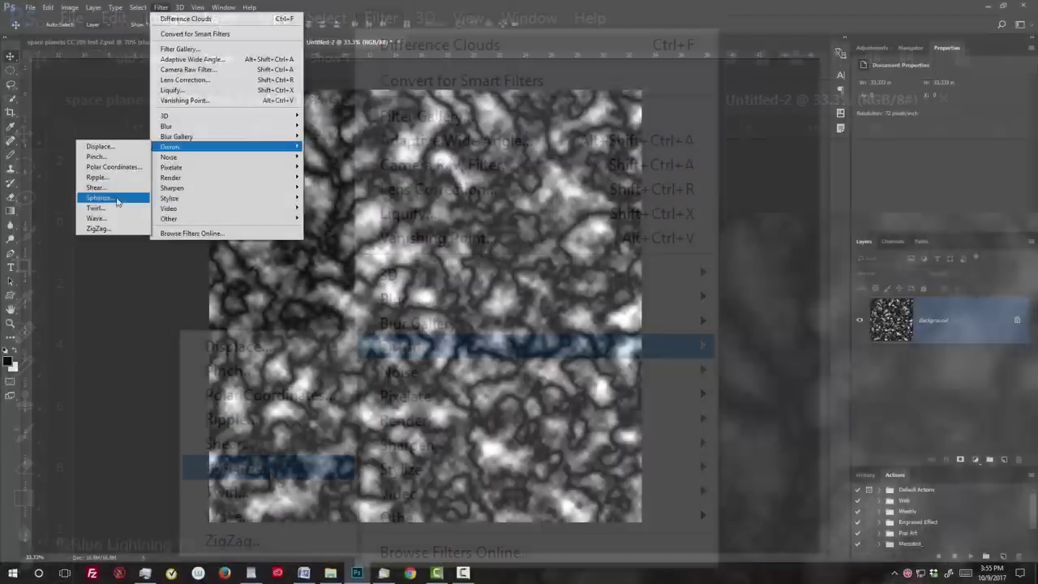
click(270, 472)
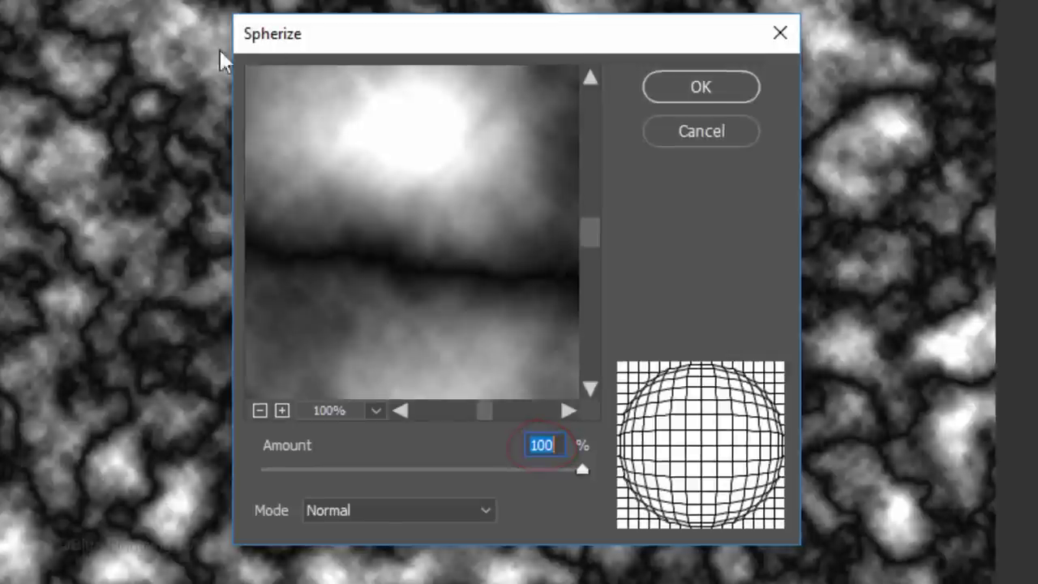
click(702, 90)
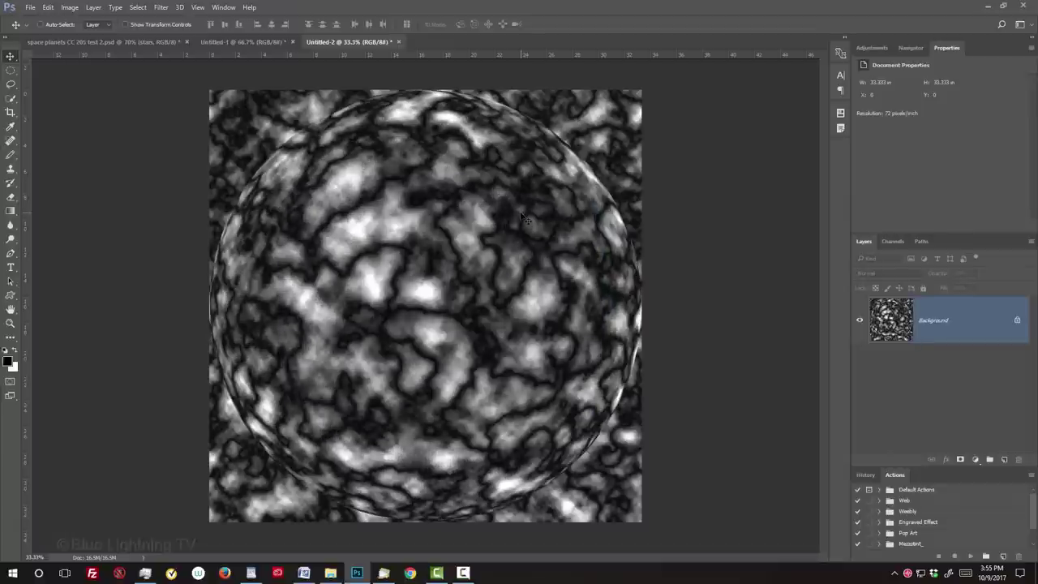
key(ctrl+f)
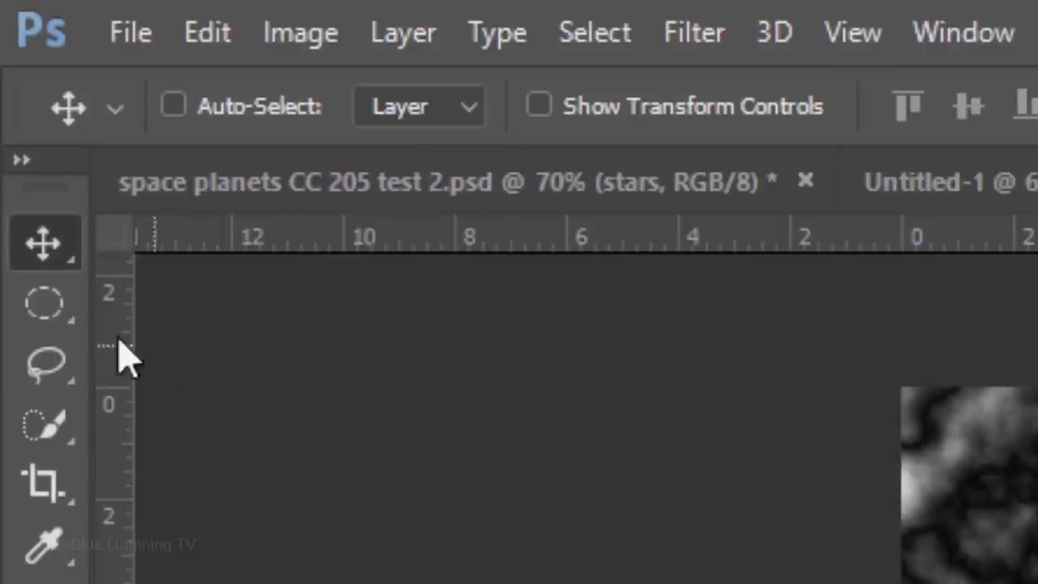
Step: Copy a perfect circle selection of the sphere onto Layer 1, then begin a new document
drag(12, 71, 65, 85)
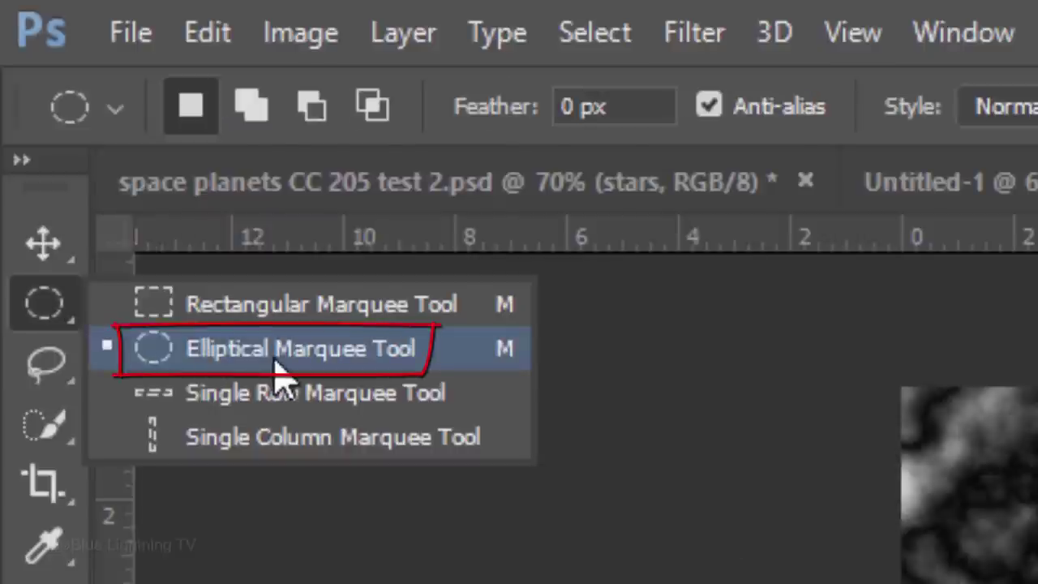
drag(276, 369, 276, 369)
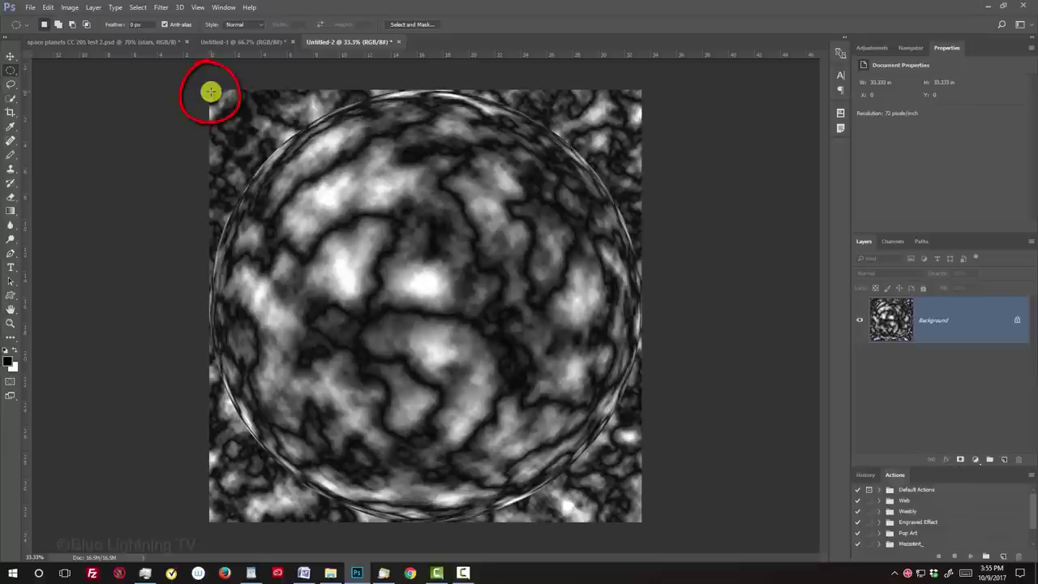
key(shift)
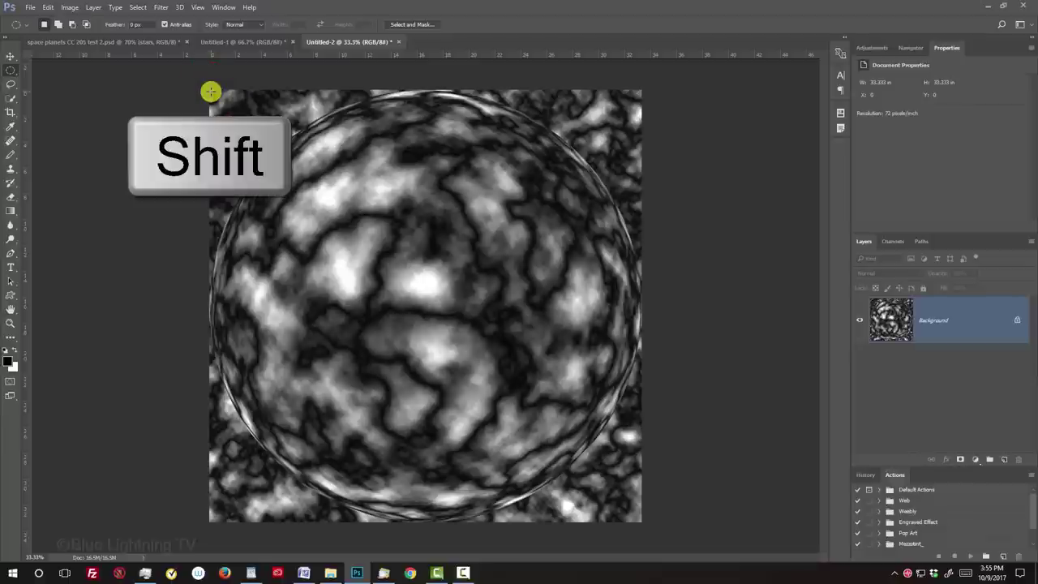
drag(210, 91, 639, 520)
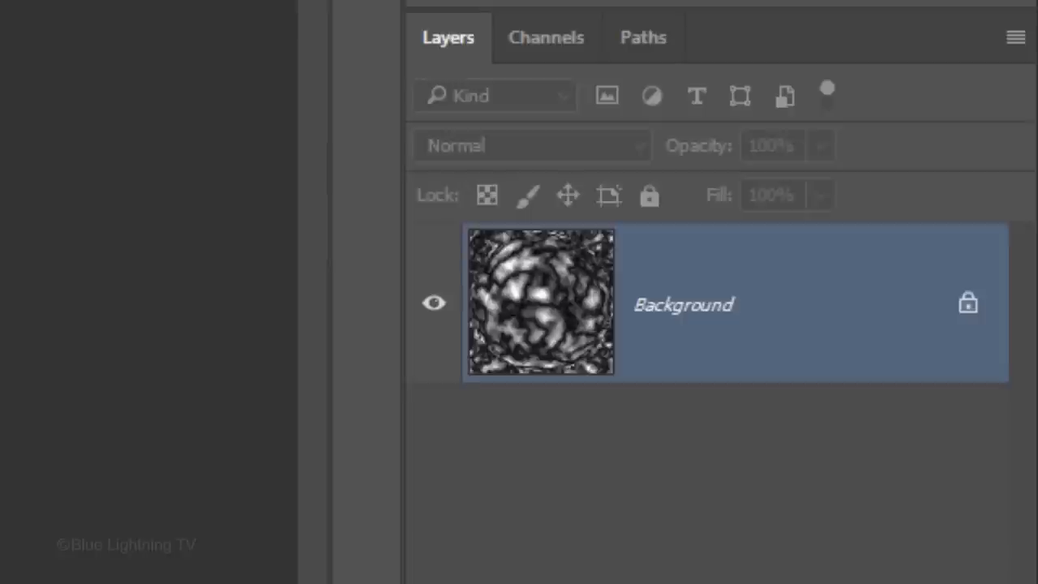
key(ctrl+j)
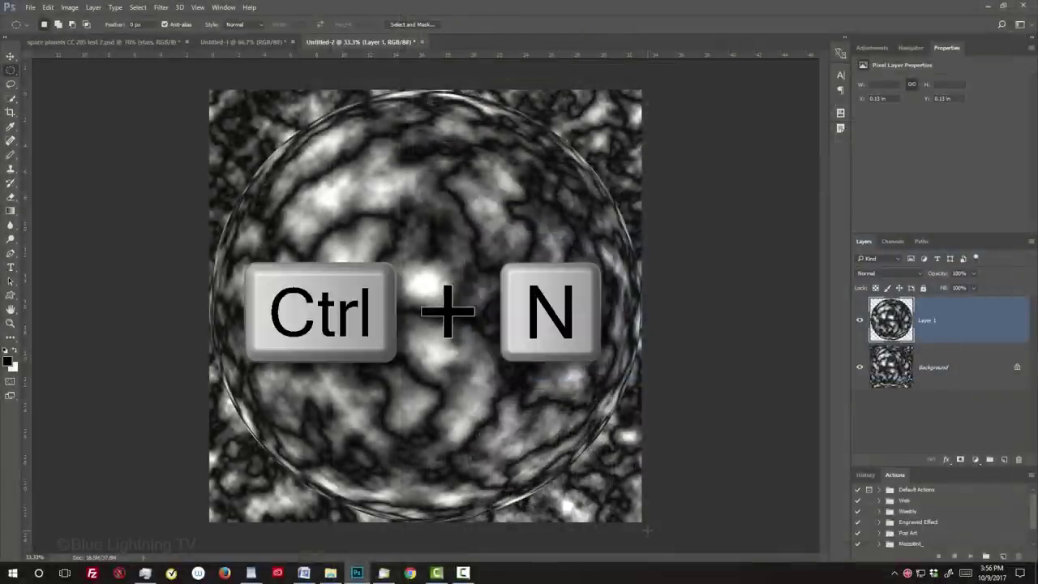
key(ctrl+n)
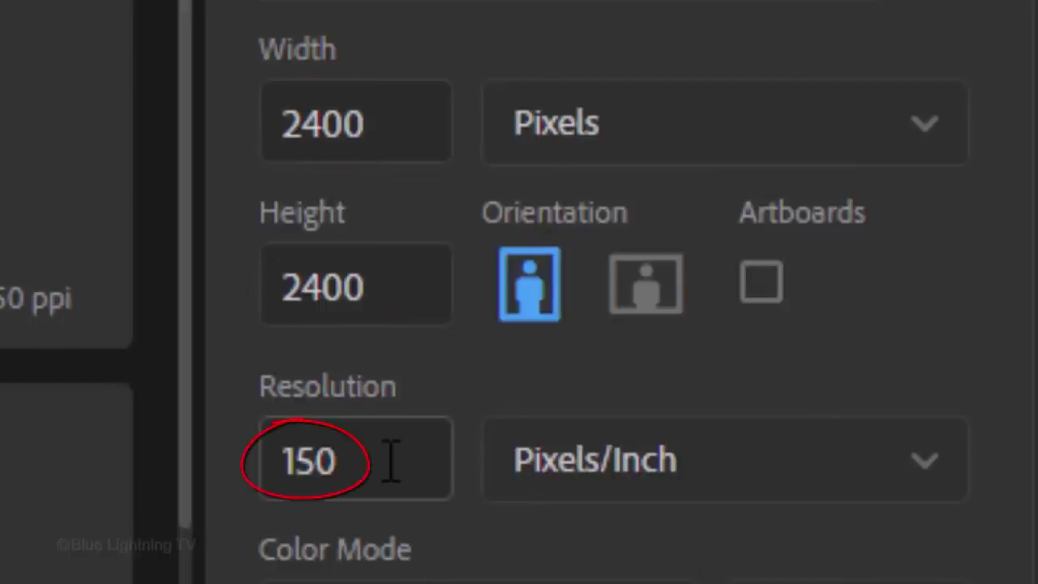
Step: Create the black 2400 × 2400 px document at 72 ppi
drag(394, 460, 210, 442)
text(72)
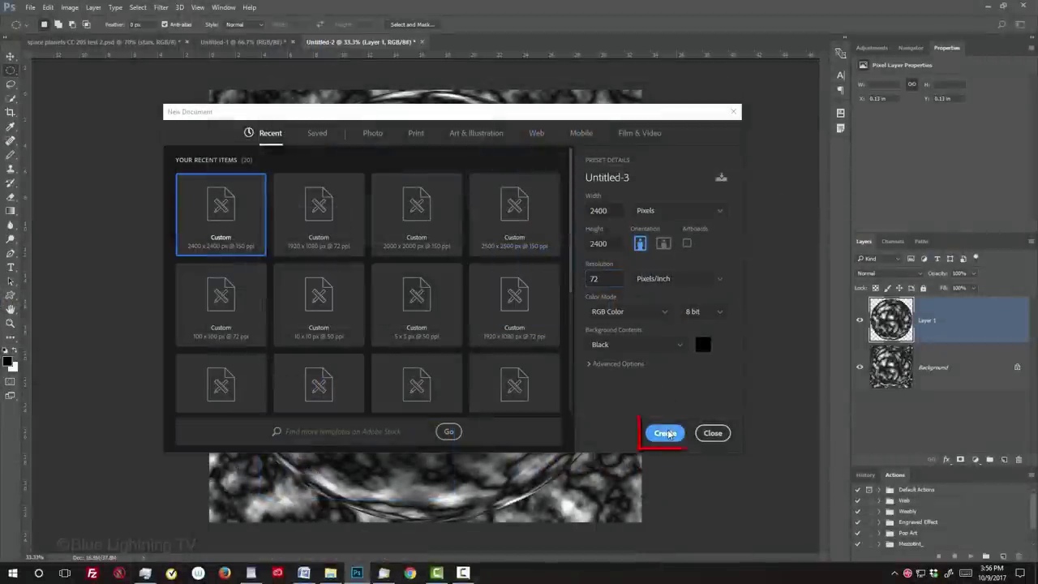
click(665, 433)
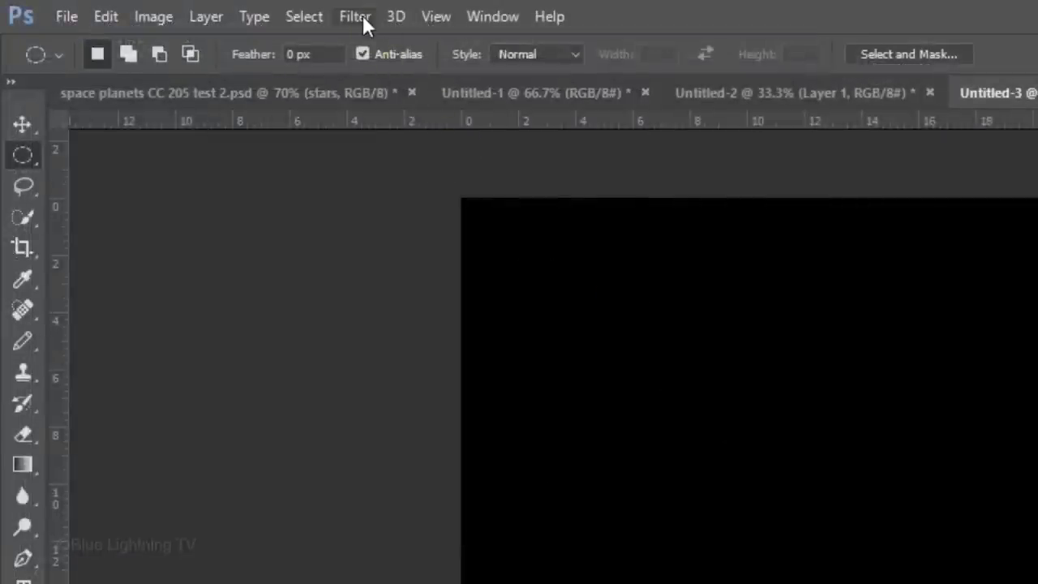
Step: Render grey Clouds across the new canvas
click(163, 8)
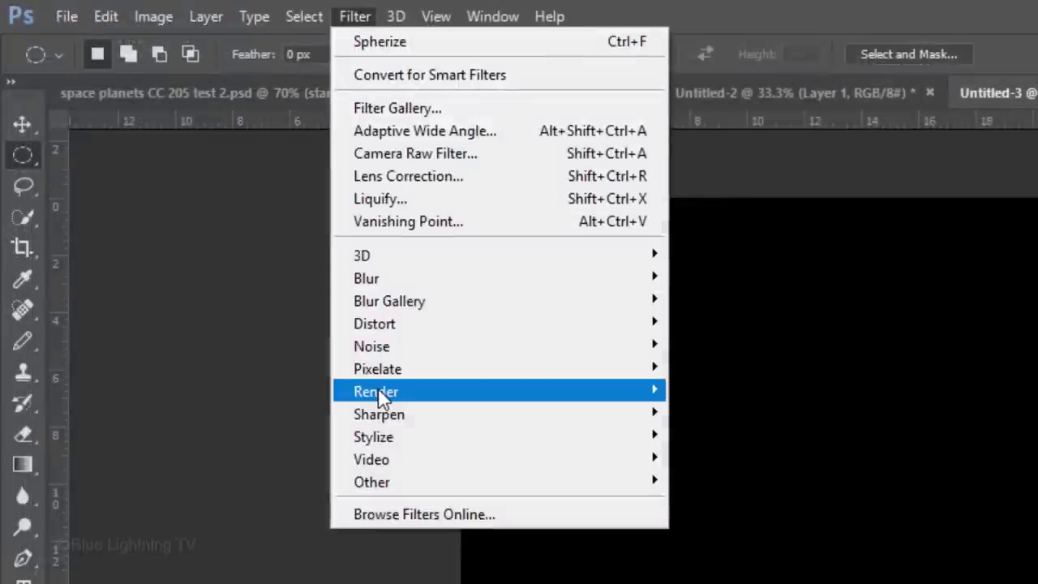
mouse_move(383, 396)
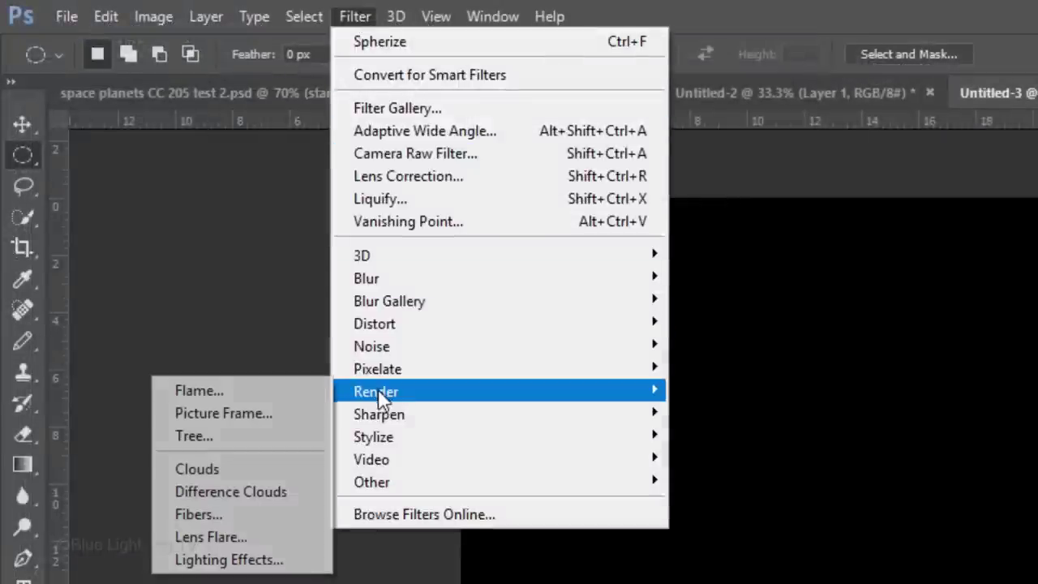
click(279, 470)
Step: Twirl the clouds at 999° into a tight swirl
click(354, 16)
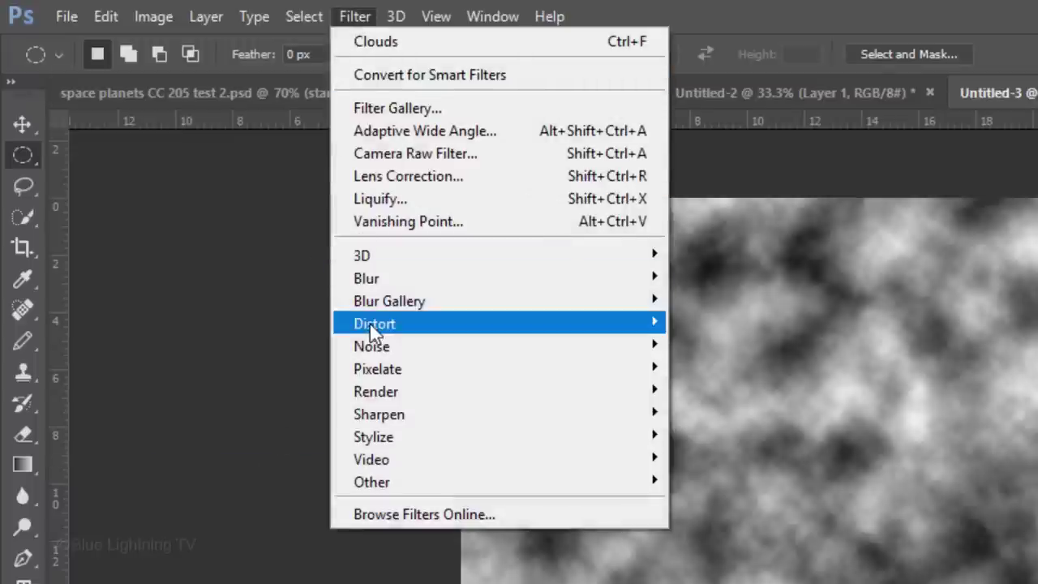
mouse_move(371, 325)
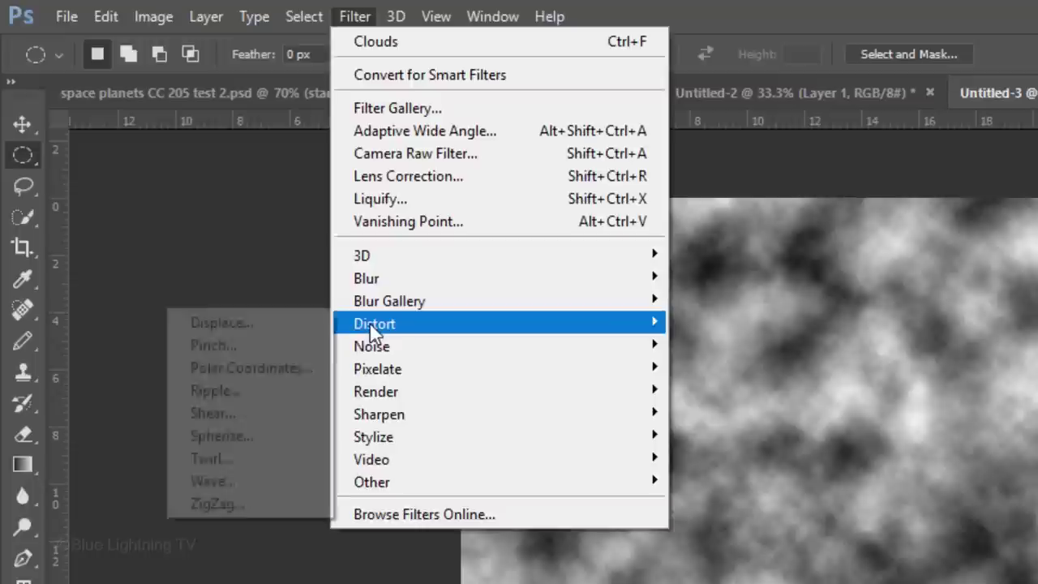
click(284, 465)
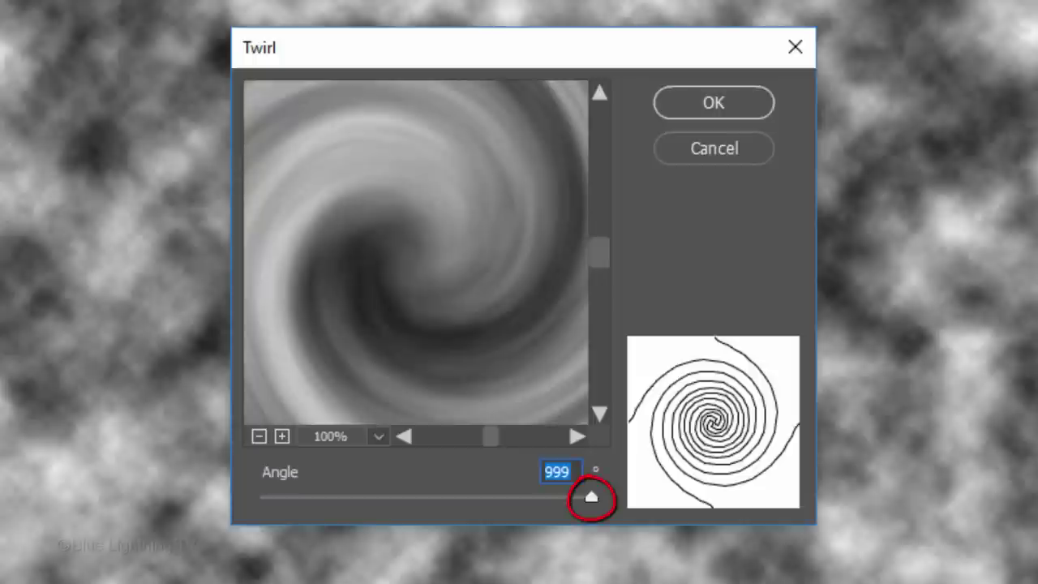
click(714, 107)
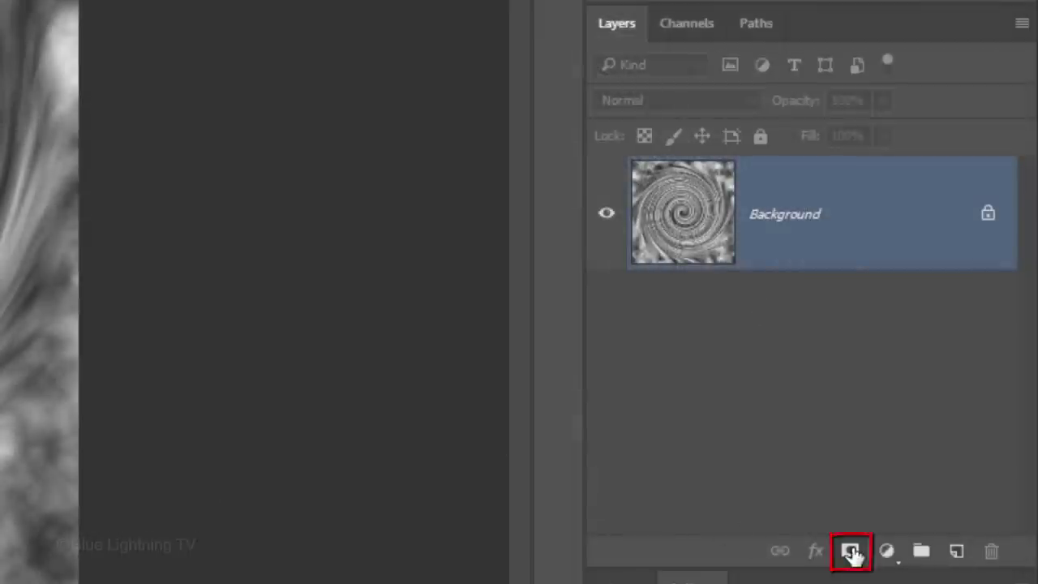
Step: Mask Layer 0 to a feathered circle, hiding everything outside it, then deselect
click(852, 552)
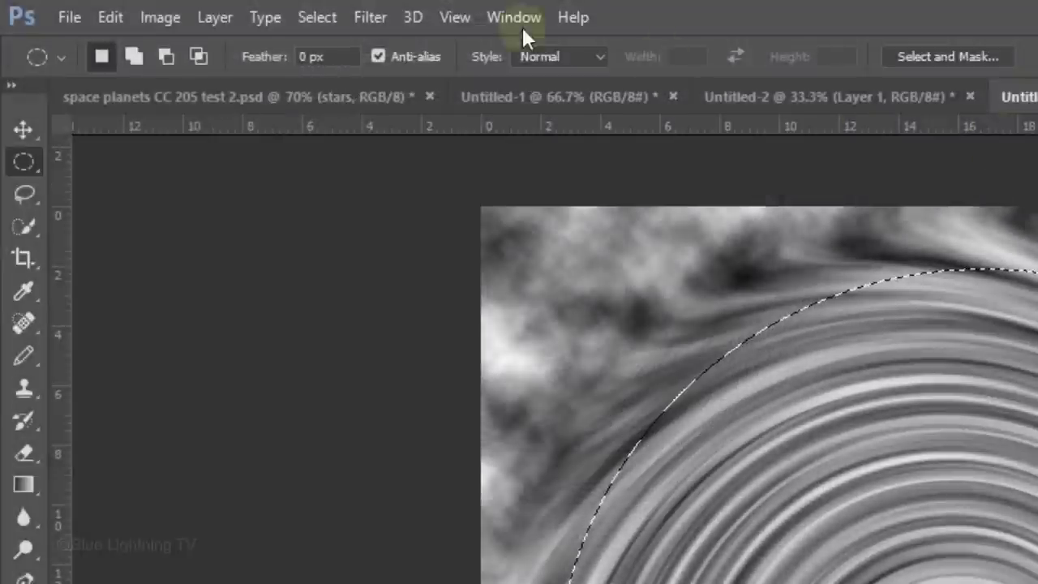
click(318, 15)
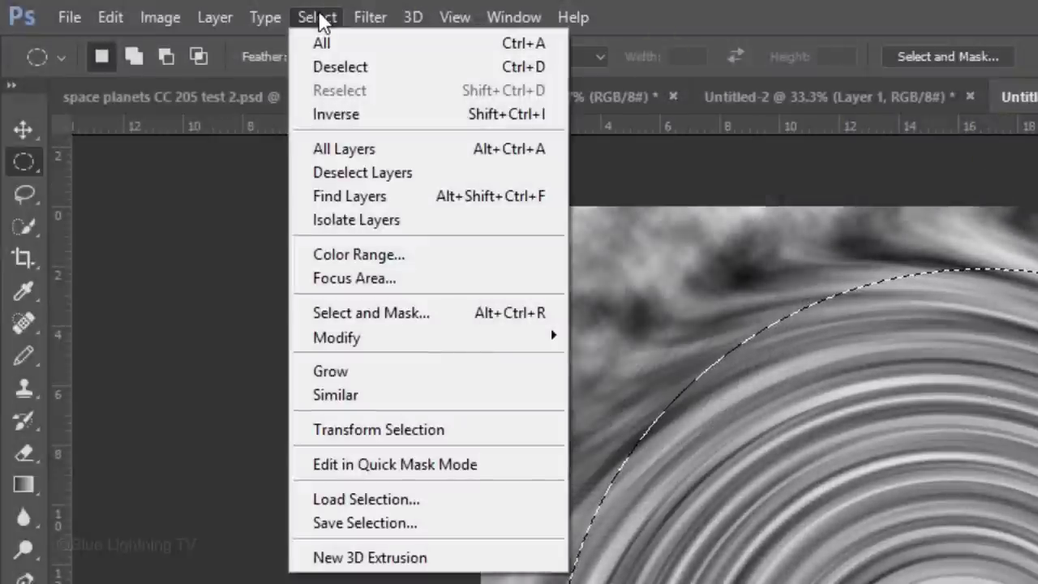
mouse_move(357, 346)
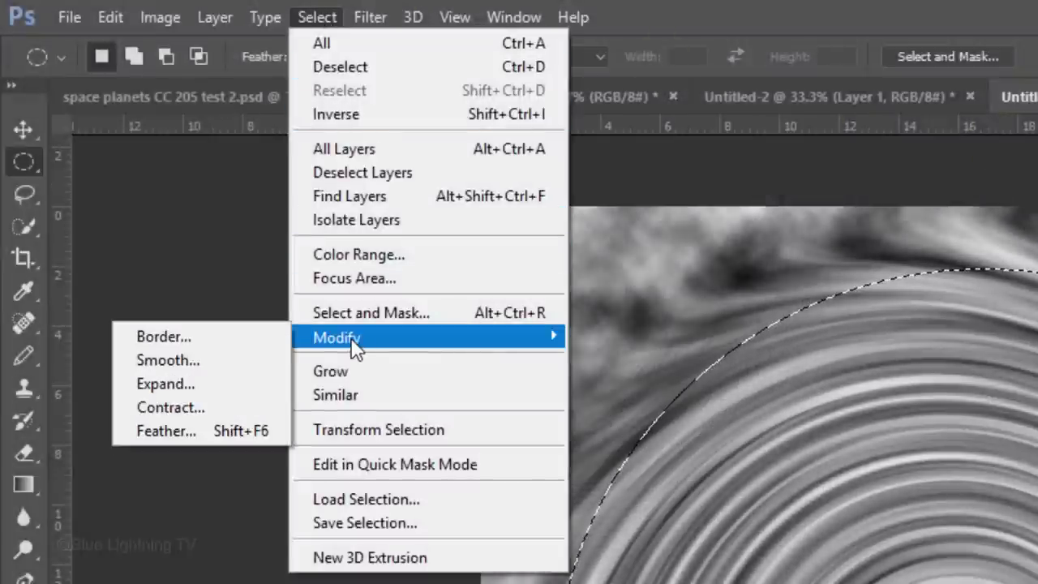
click(241, 436)
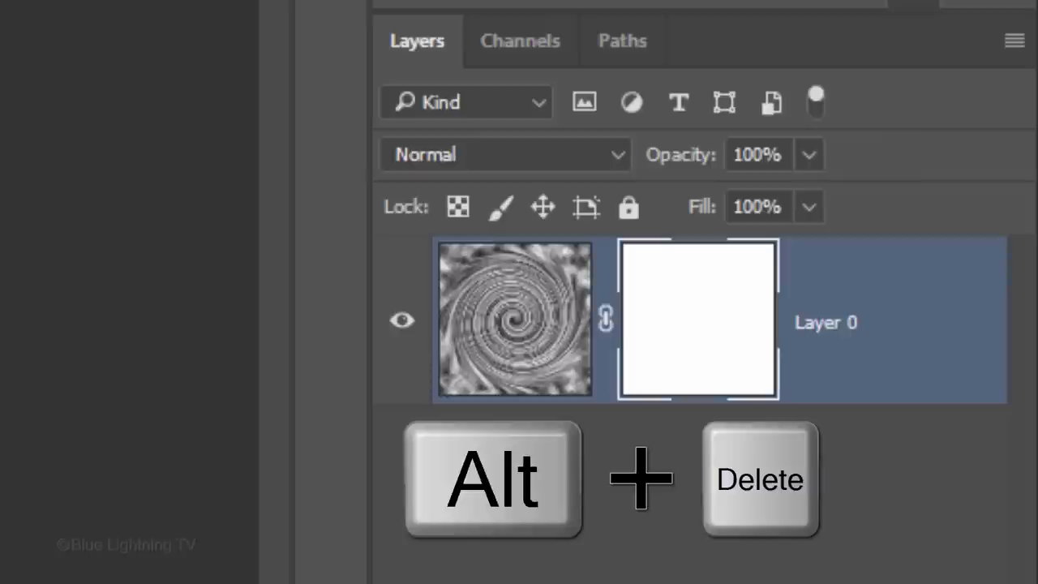
key(alt+Delete)
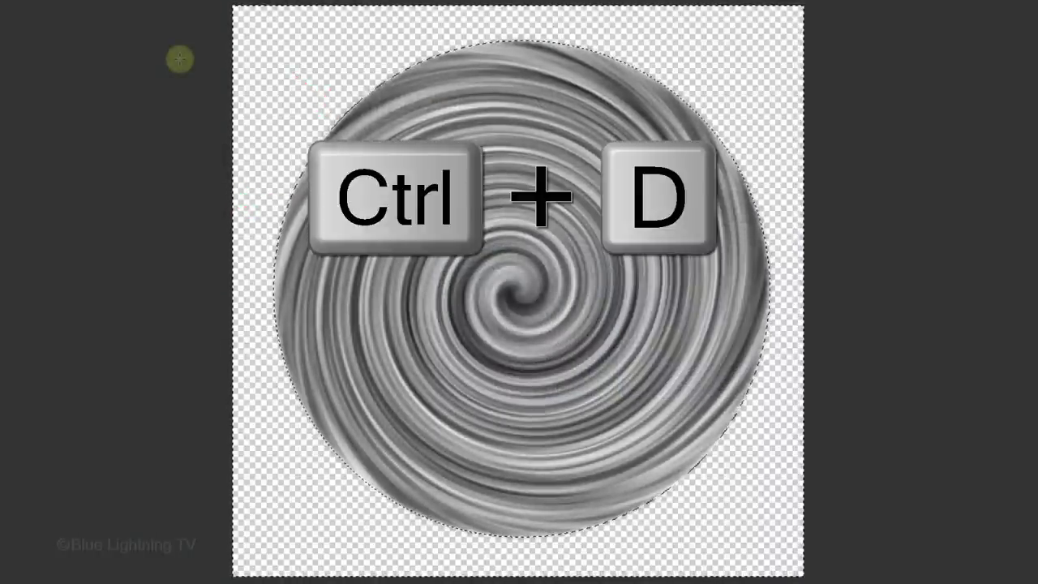
key(ctrl+d)
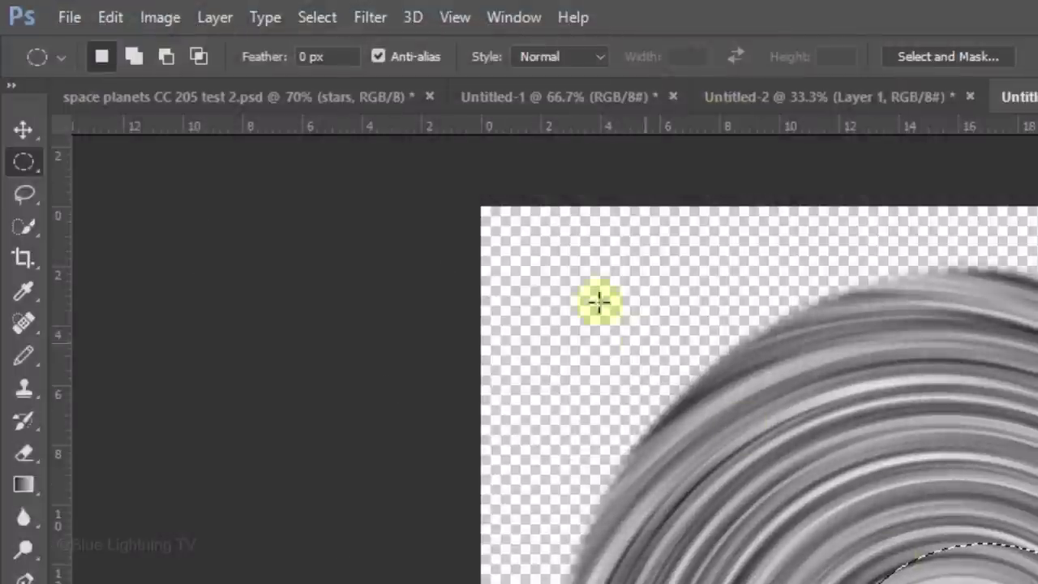
Step: Feather the inner circle selection to soften the edge of the ring's hole
click(317, 17)
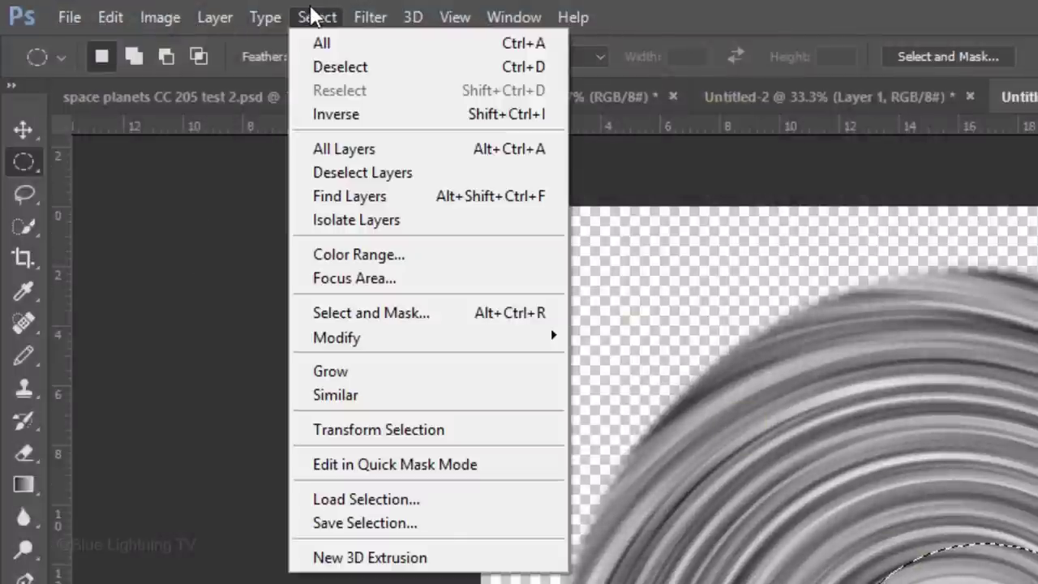
mouse_move(367, 336)
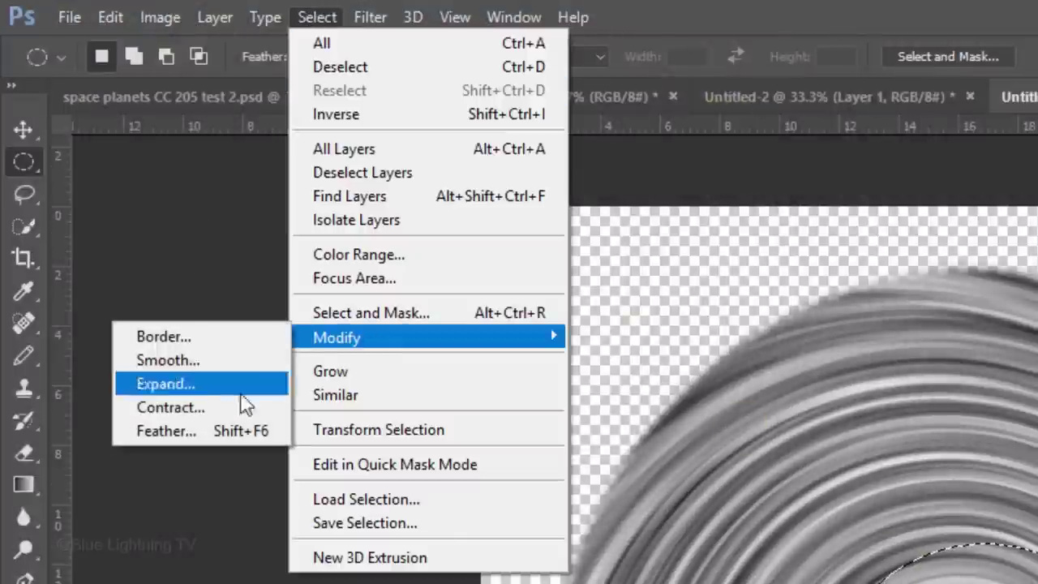
click(237, 436)
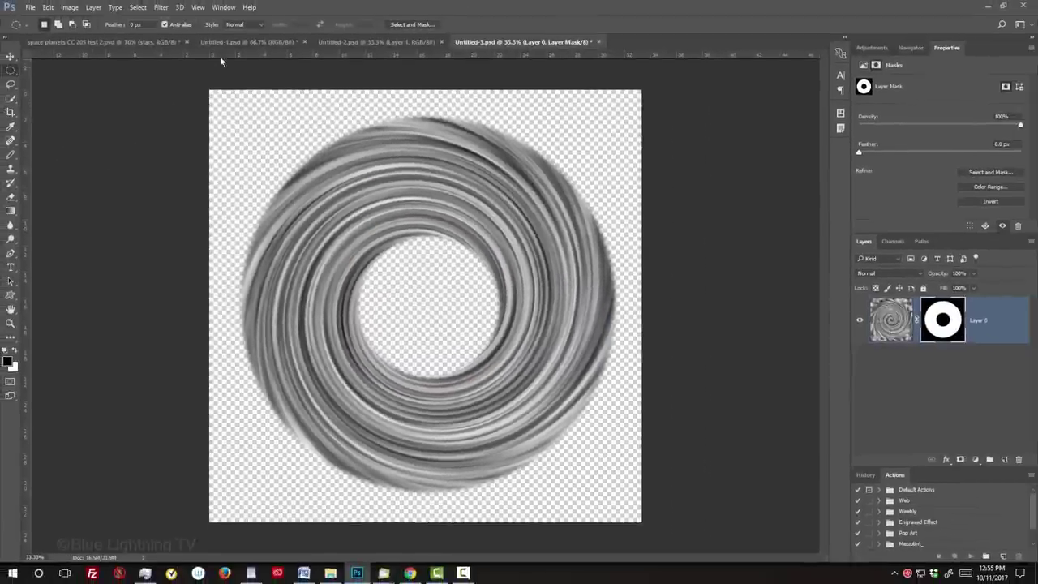
Step: Move the marbled sphere from Untitled-2 into Untitled-1 and position it upper left as a planet edge
click(243, 43)
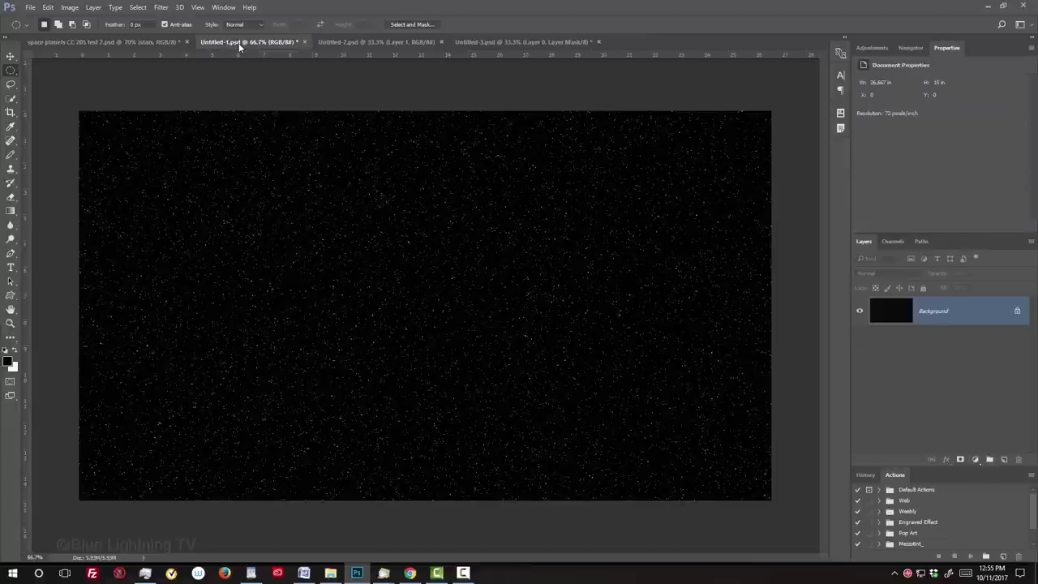
click(353, 43)
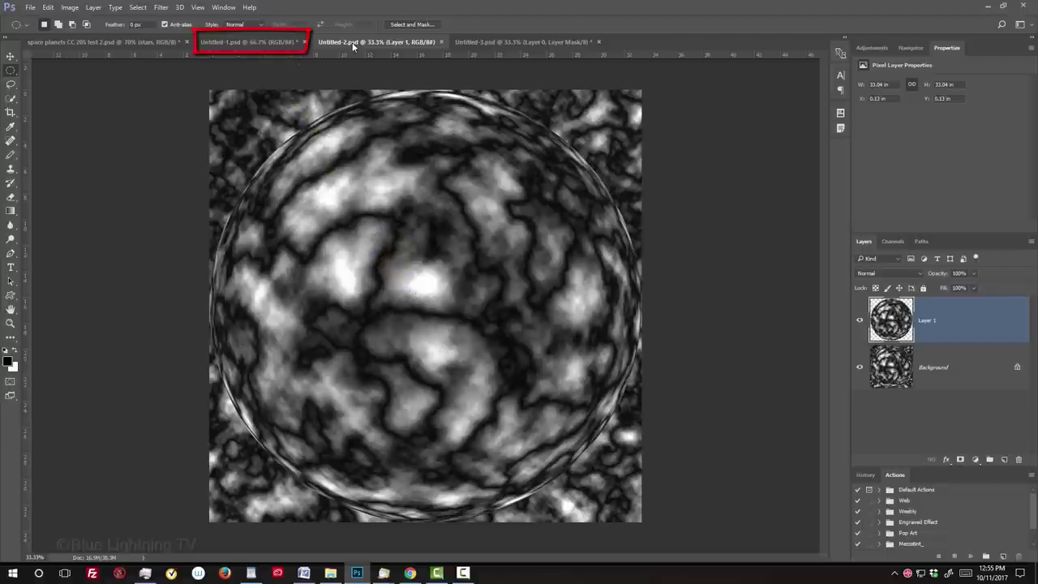
key(v)
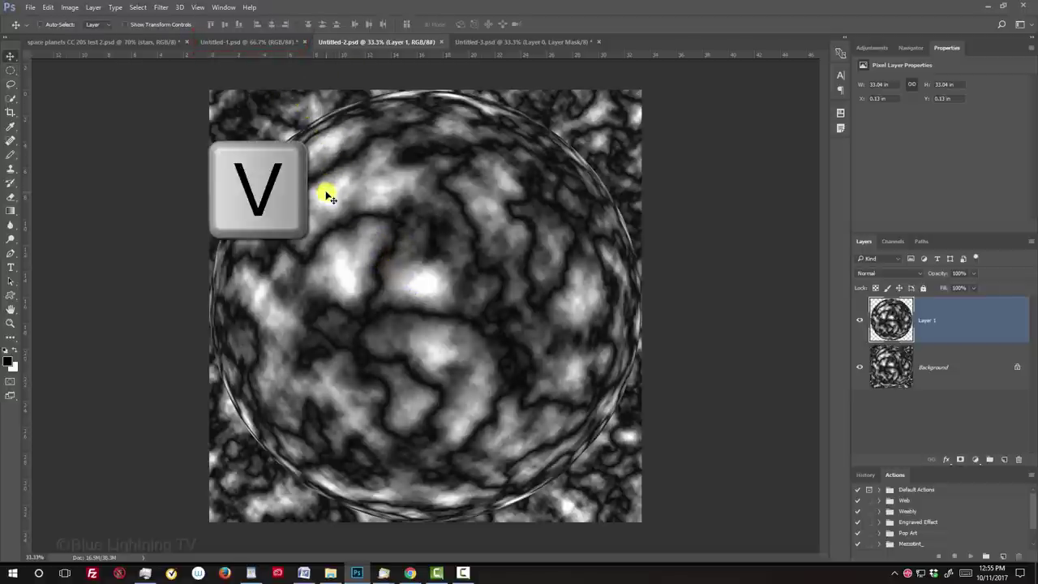
drag(329, 195, 247, 46)
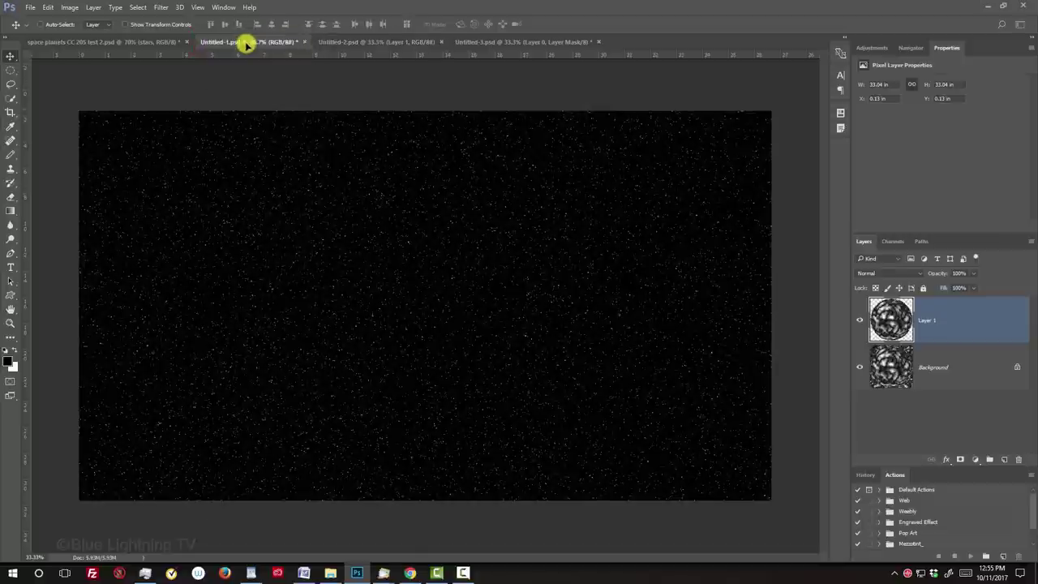
drag(243, 41, 293, 290)
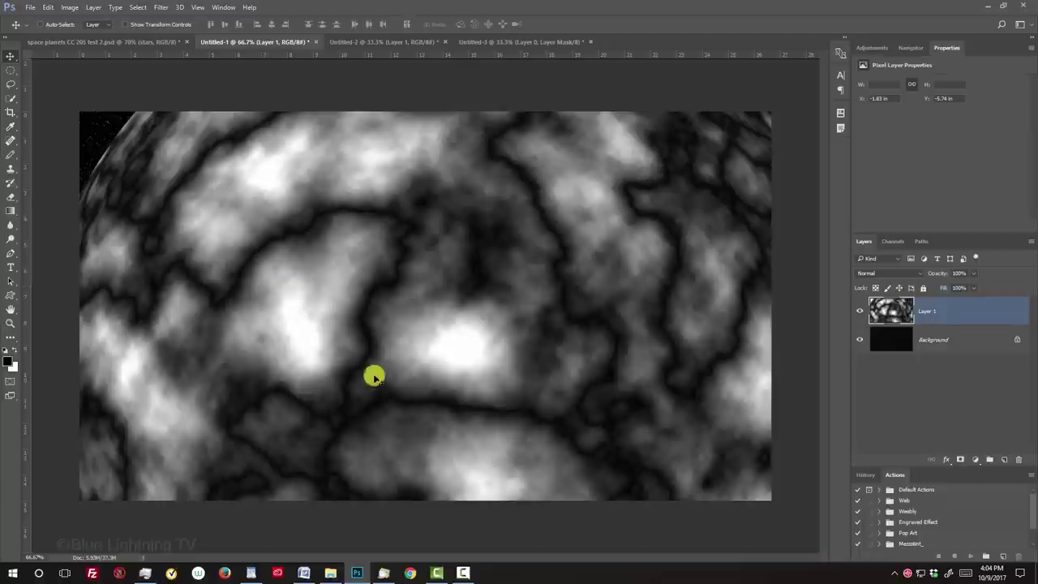
drag(496, 427, 277, 156)
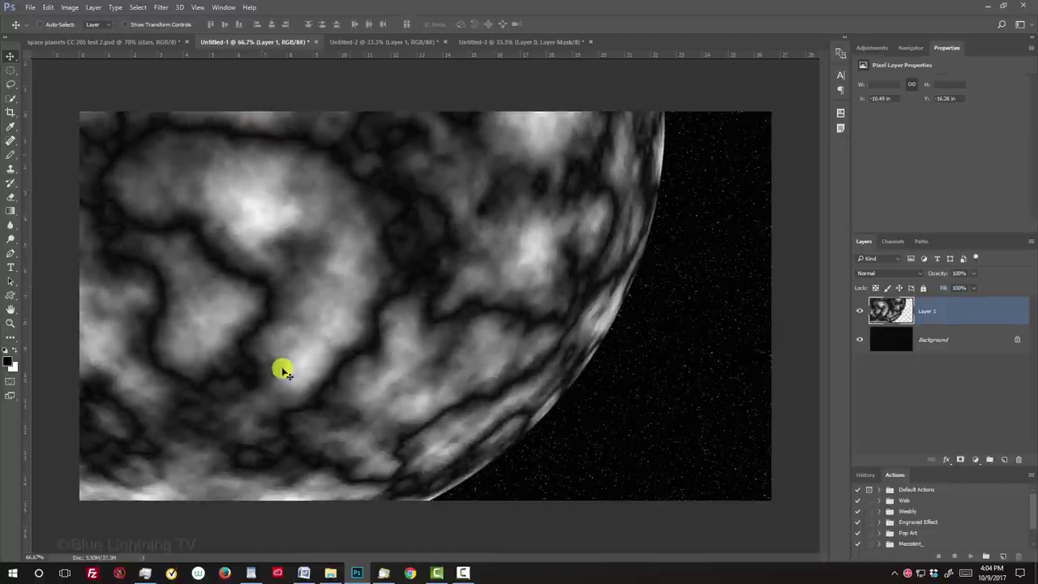
drag(280, 368, 276, 255)
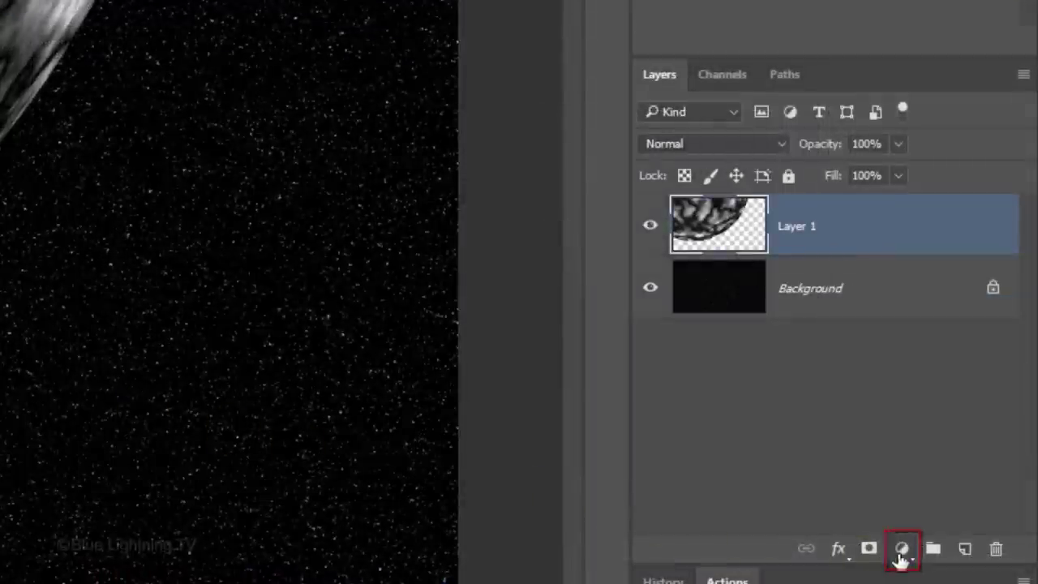
Step: Add a Hue/Saturation layer clipped to Layer 1, colorized at Hue 0 and Saturation 100
click(902, 552)
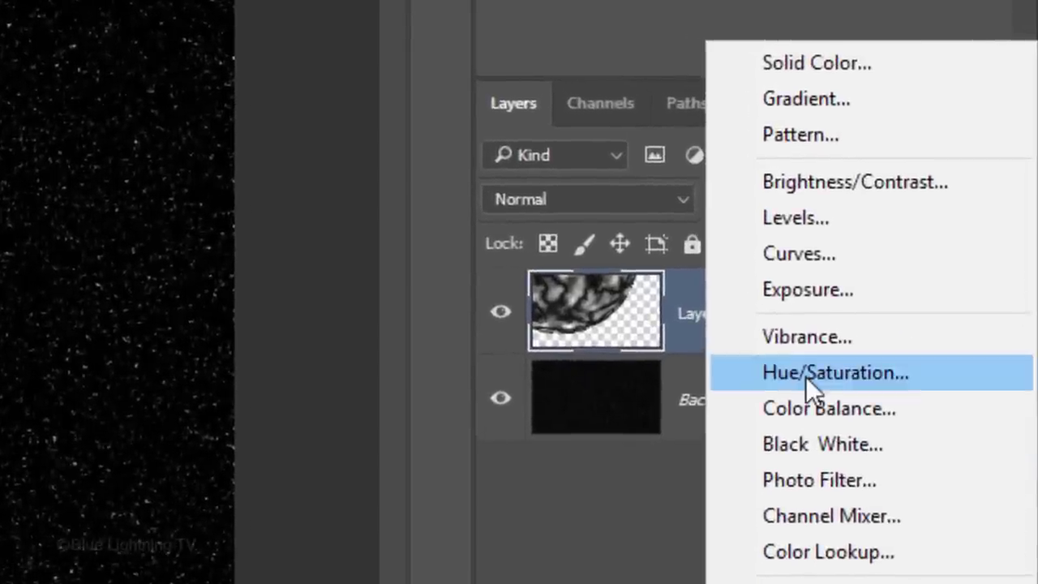
click(811, 375)
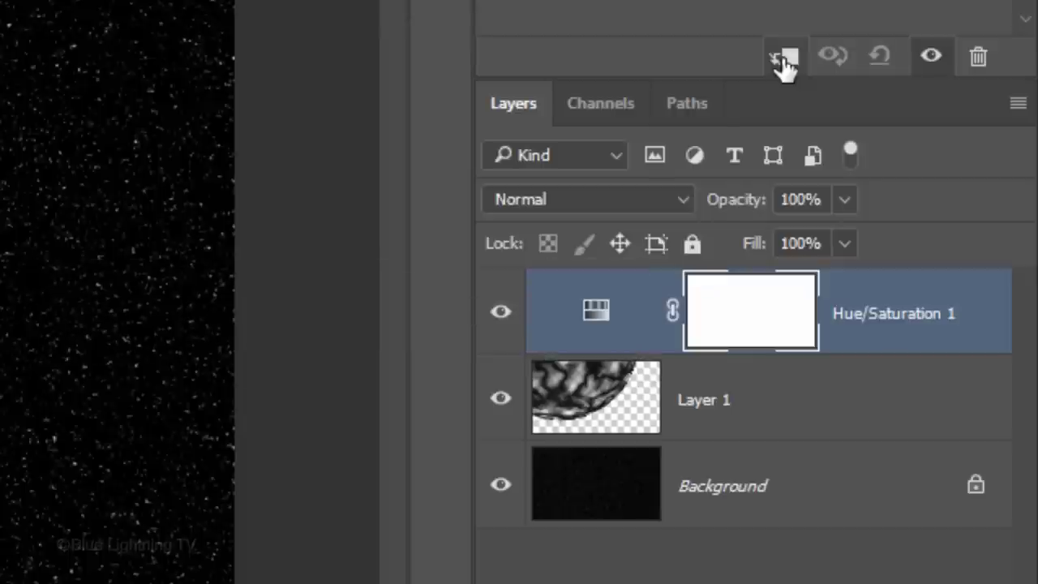
click(782, 61)
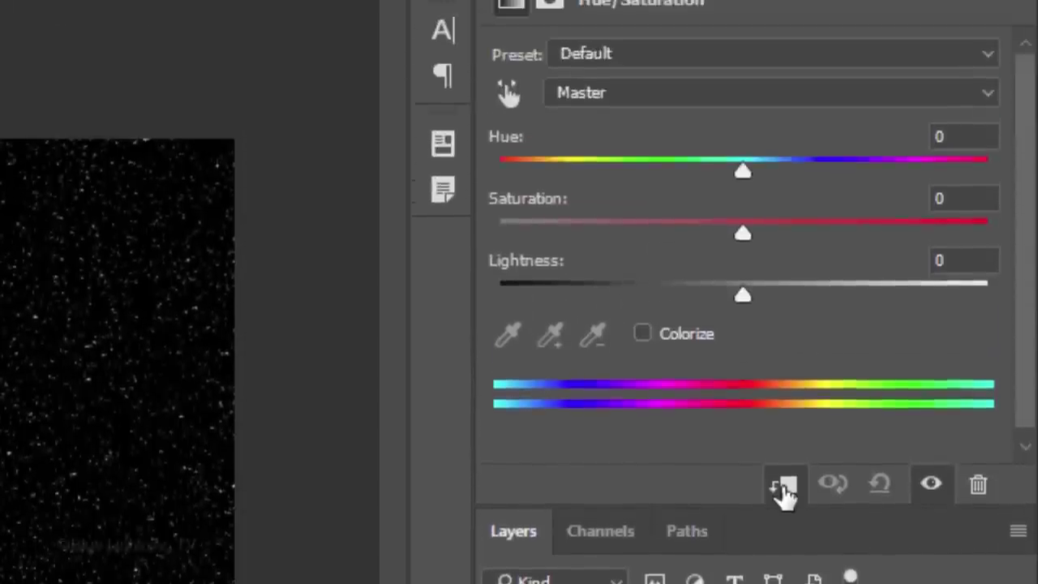
click(641, 418)
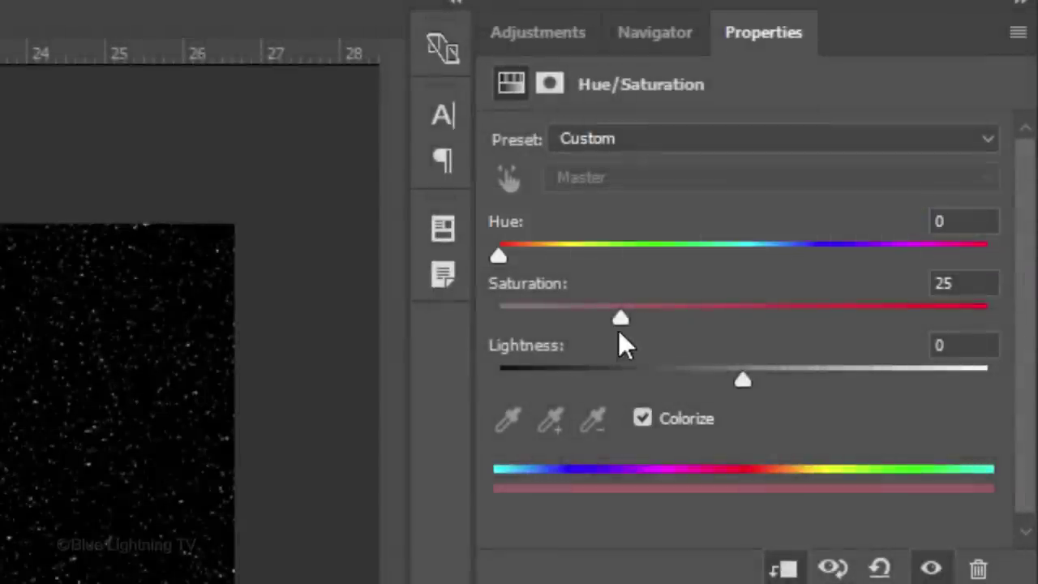
drag(623, 316, 988, 318)
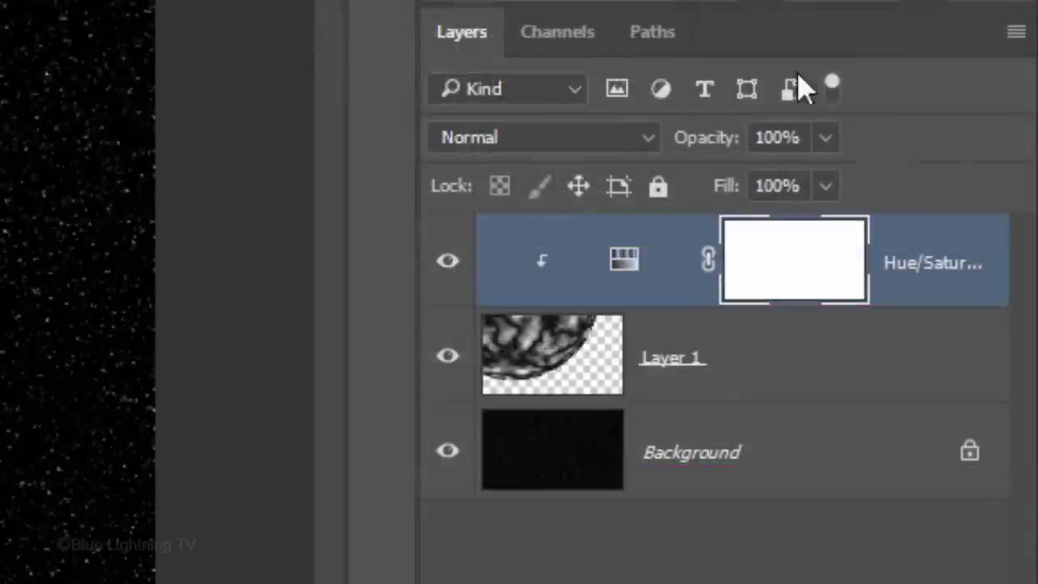
Step: Give Layer 1 a red ff0000 Outer Glow in Lighten mode, 50% opacity, 30 px size
click(535, 361)
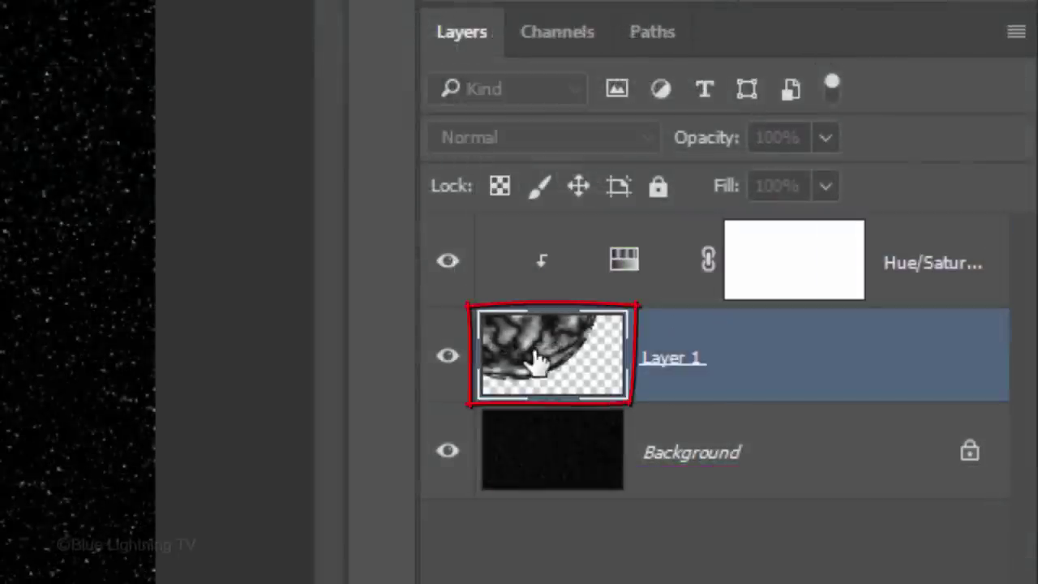
double_click(536, 361)
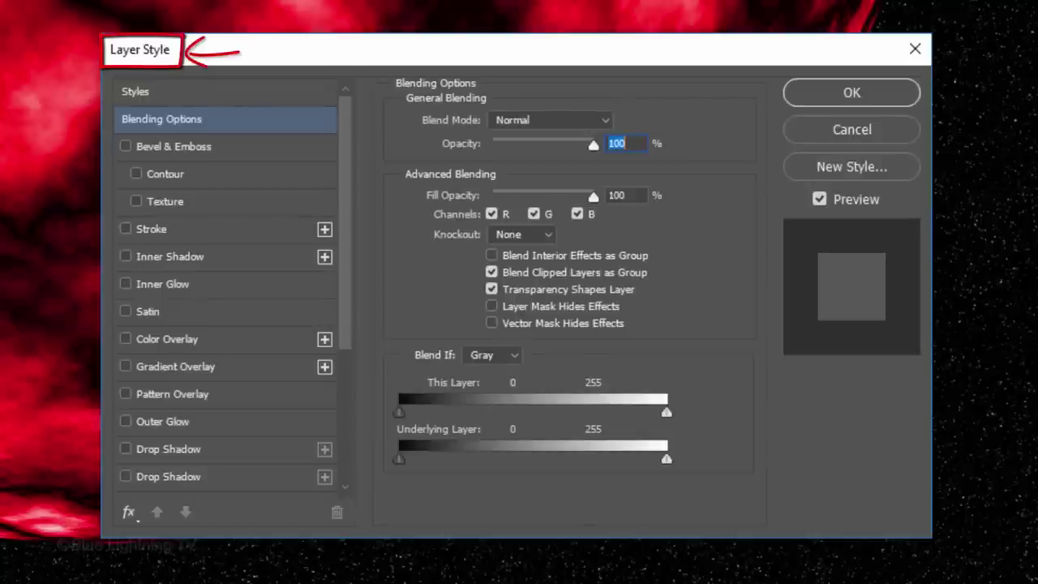
click(182, 417)
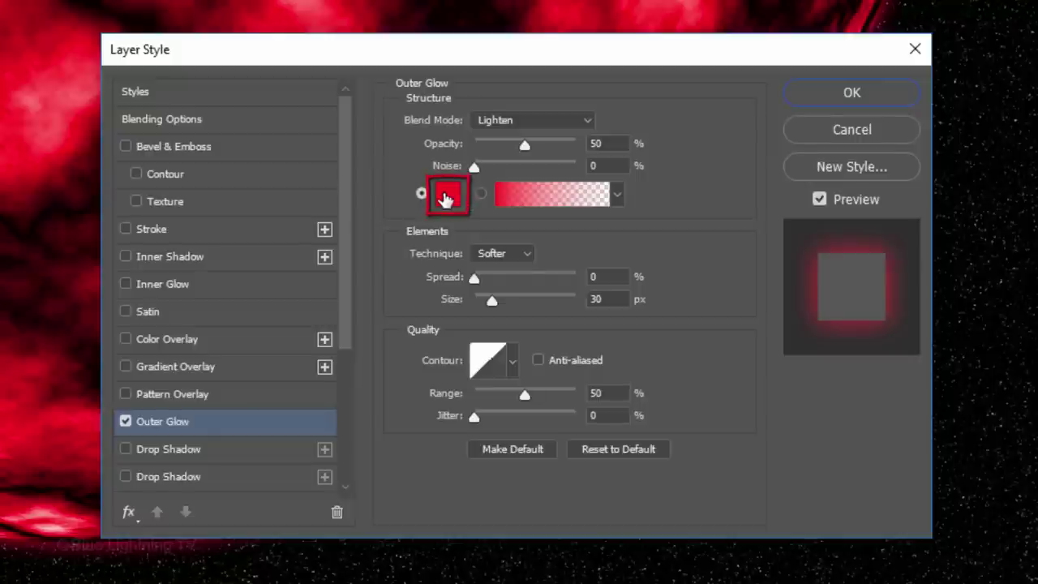
click(445, 197)
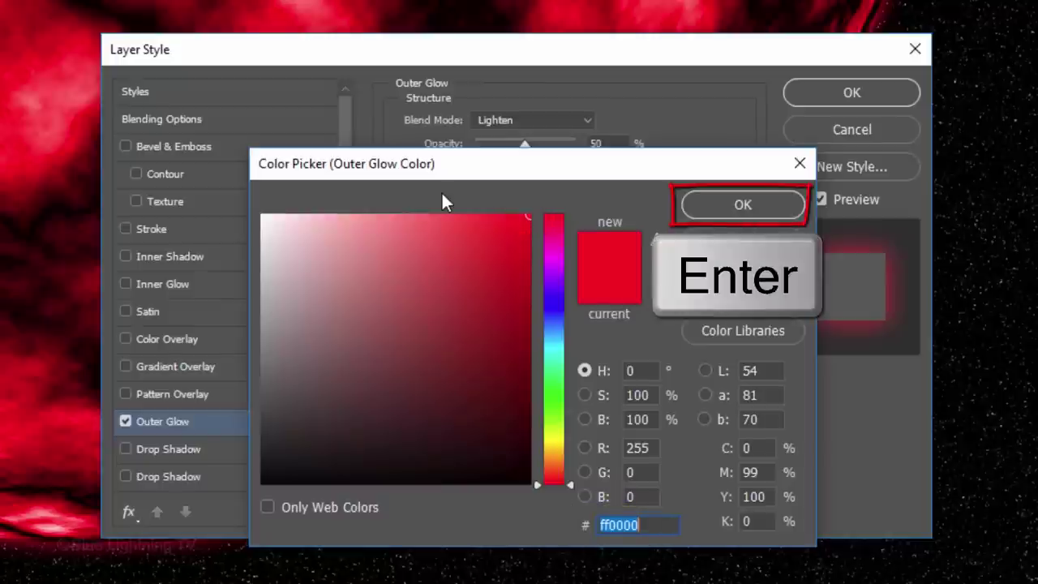
key(Return)
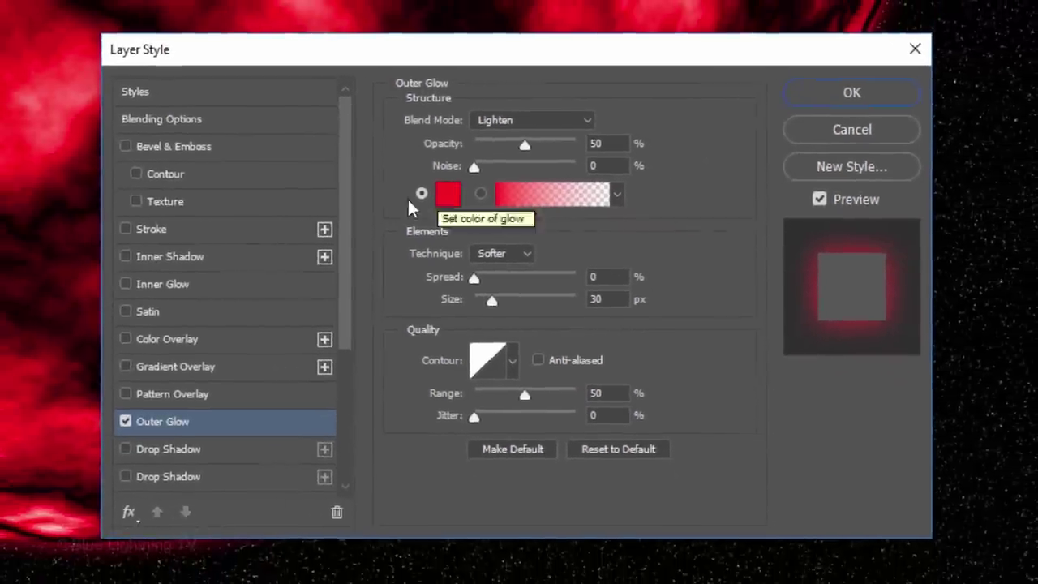
Step: Add an ff3e3e Inner Glow (Linear Dodge, 50%, Edge, 25 px) and apply the layer style
click(114, 292)
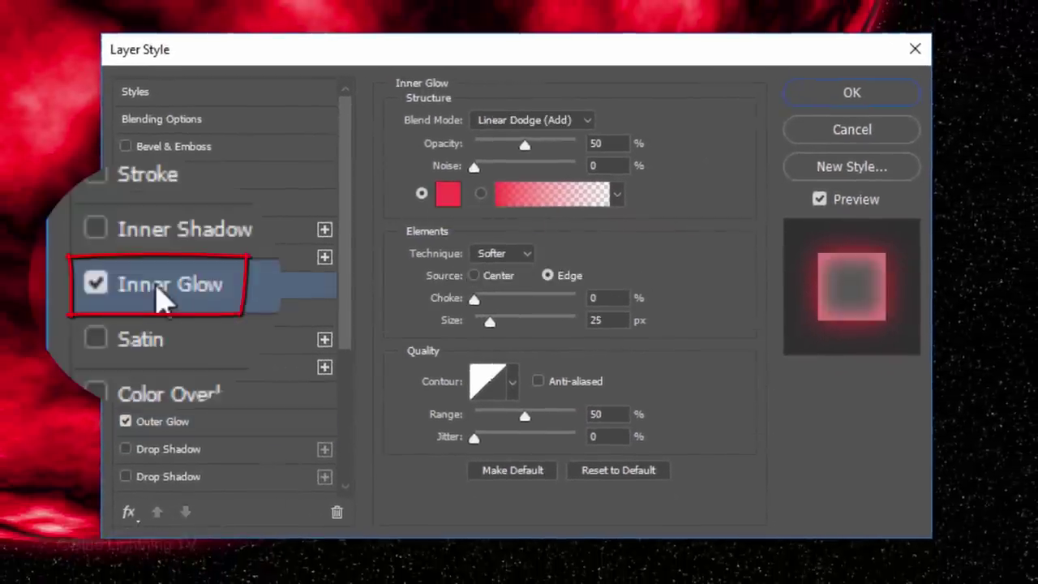
click(446, 197)
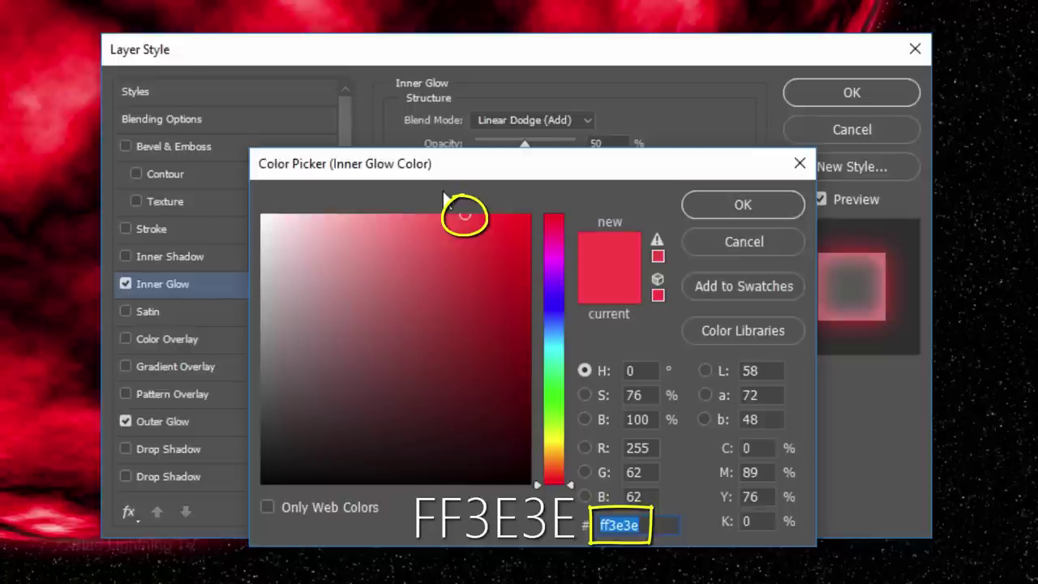
key(Return)
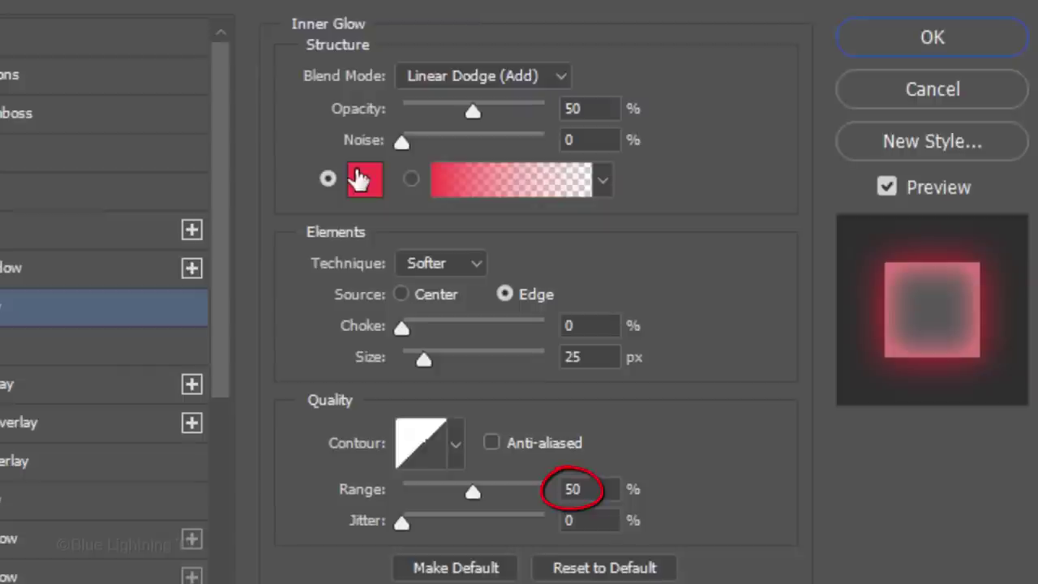
key(Return)
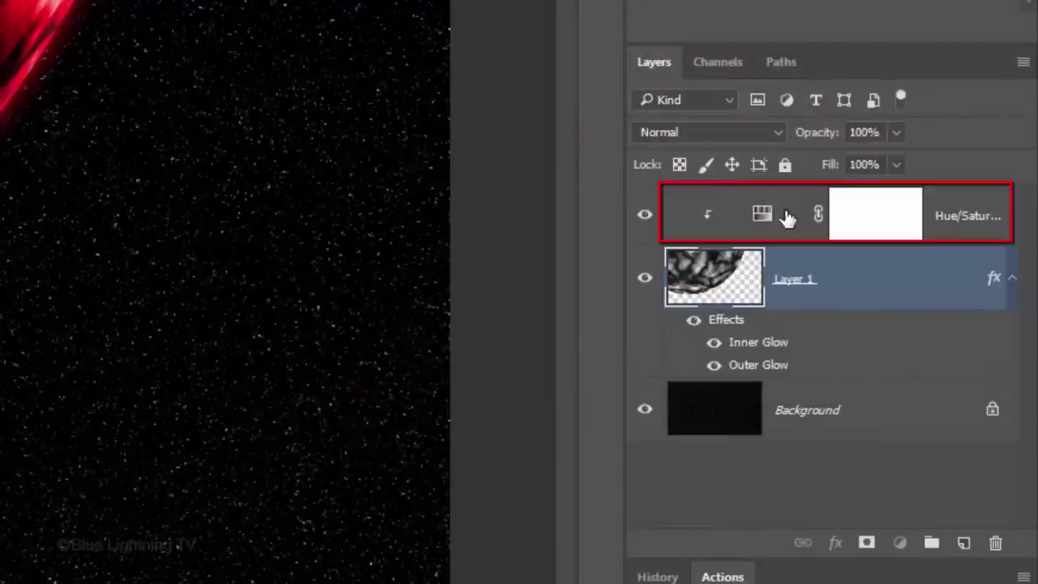
Step: Add a new Layer 2 above the Hue/Saturation layer and clip it to the planet
click(787, 217)
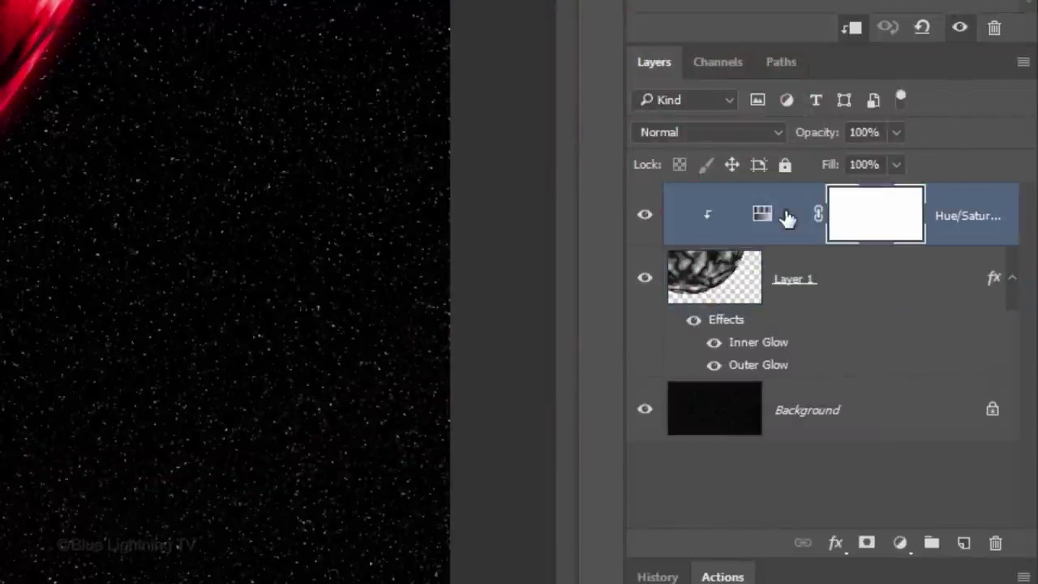
click(964, 546)
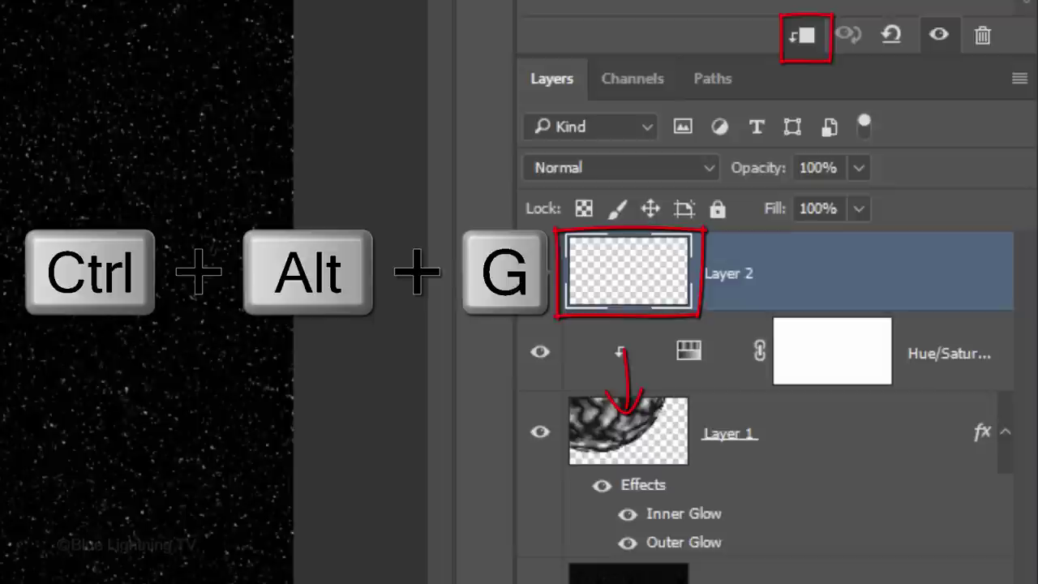
key(ctrl+alt+g)
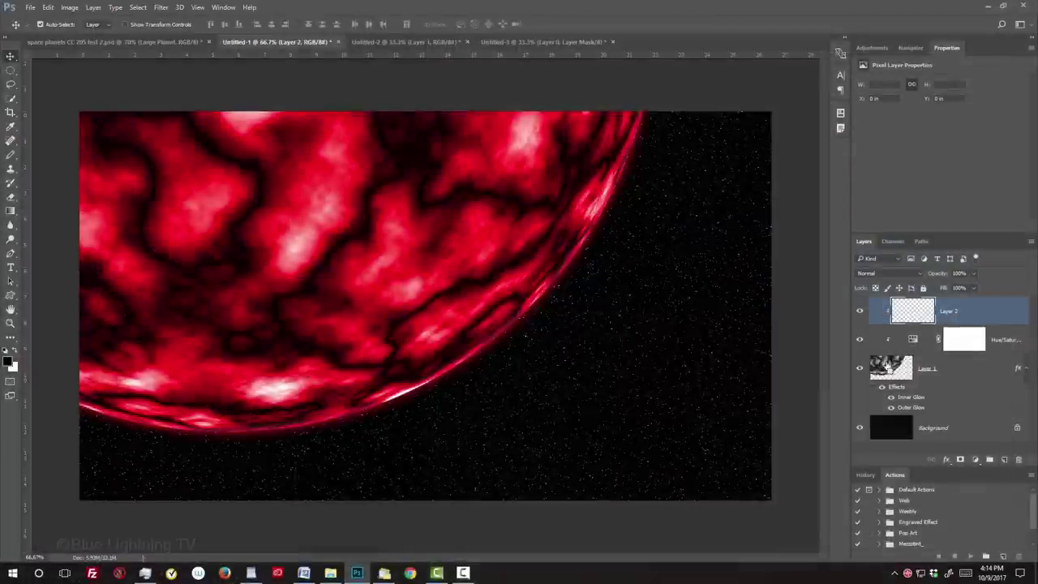
Step: Fill everything outside the planet's outline with black on Layer 2
ctrl+click(618, 419)
key(ctrl+shift+i)
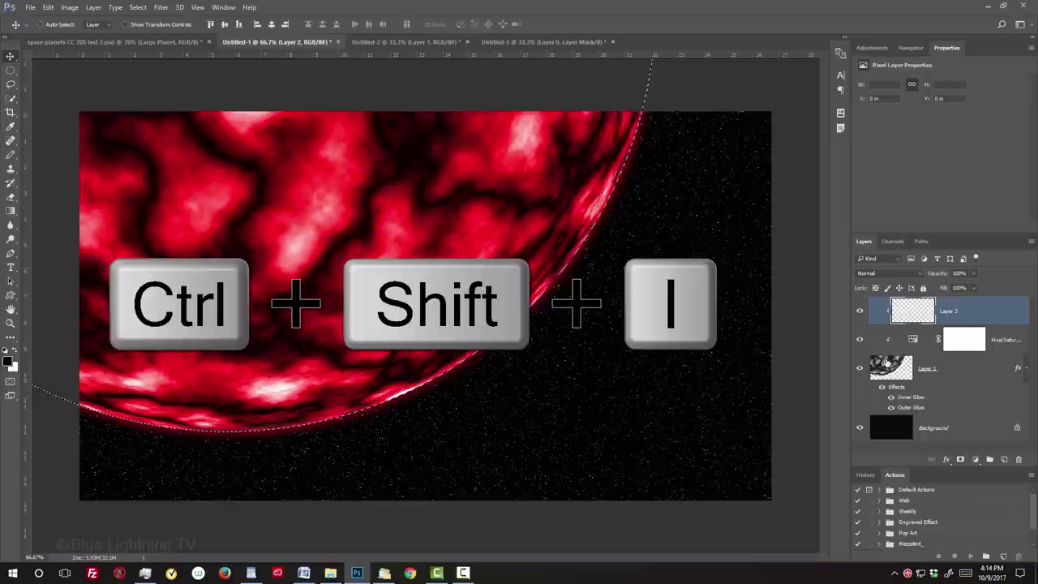
key(ctrl+shift+i)
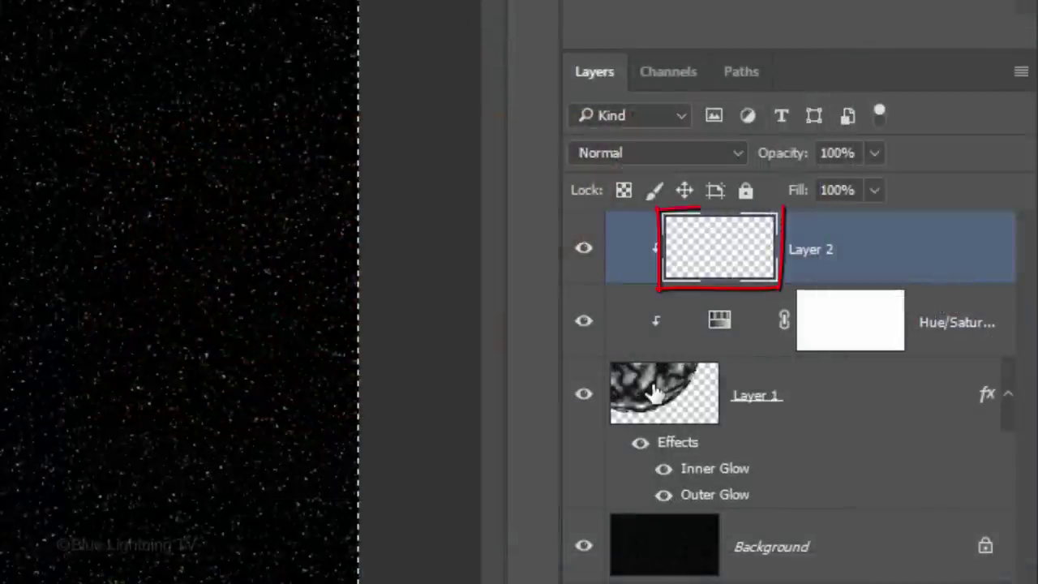
key(alt+Delete)
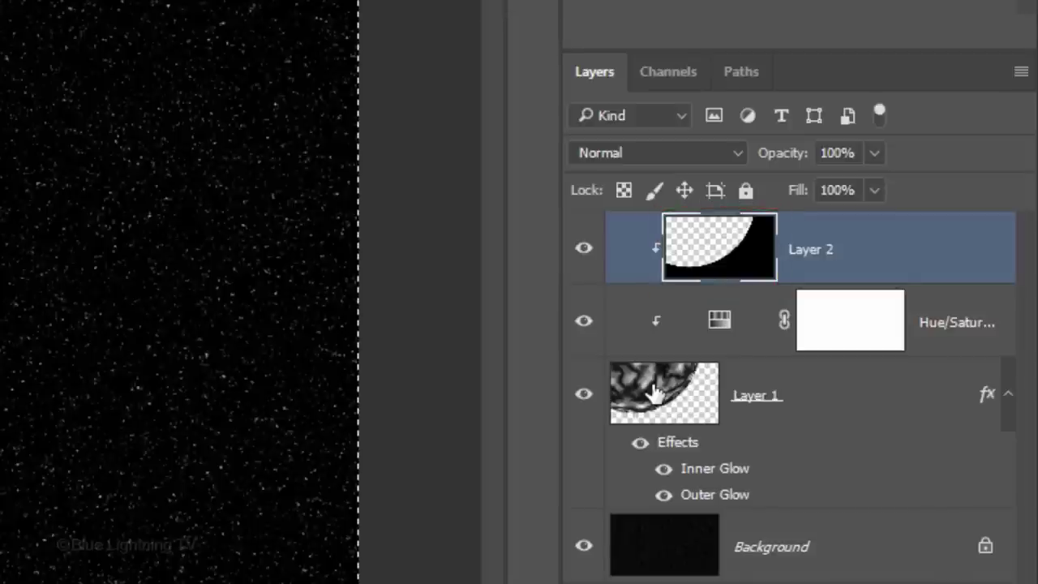
key(ctrl+d)
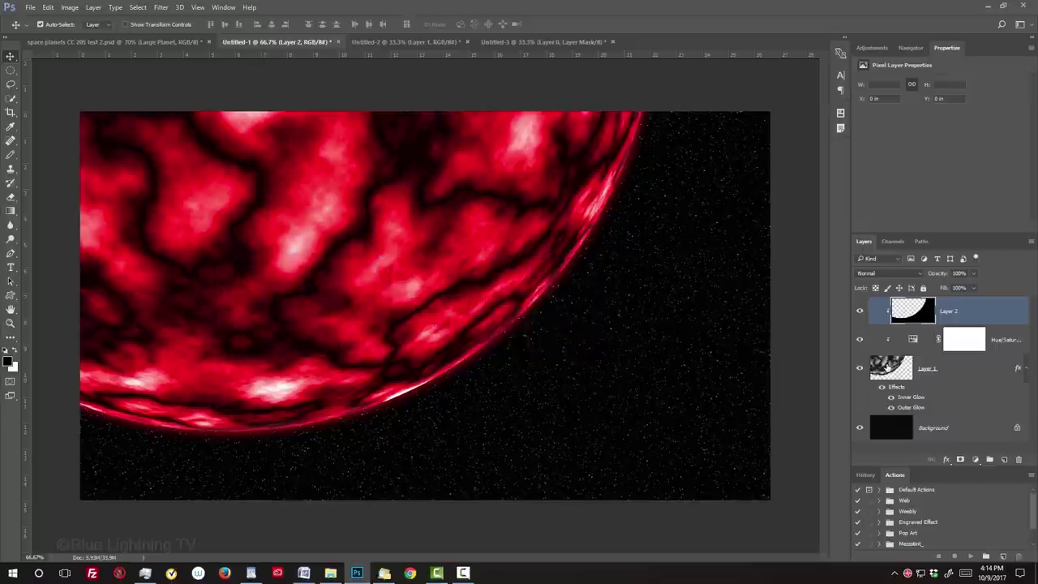
key(ctrl+minus)
key(ctrl+minus)
key(ctrl+minus)
key(ctrl+minus)
key(ctrl+minus)
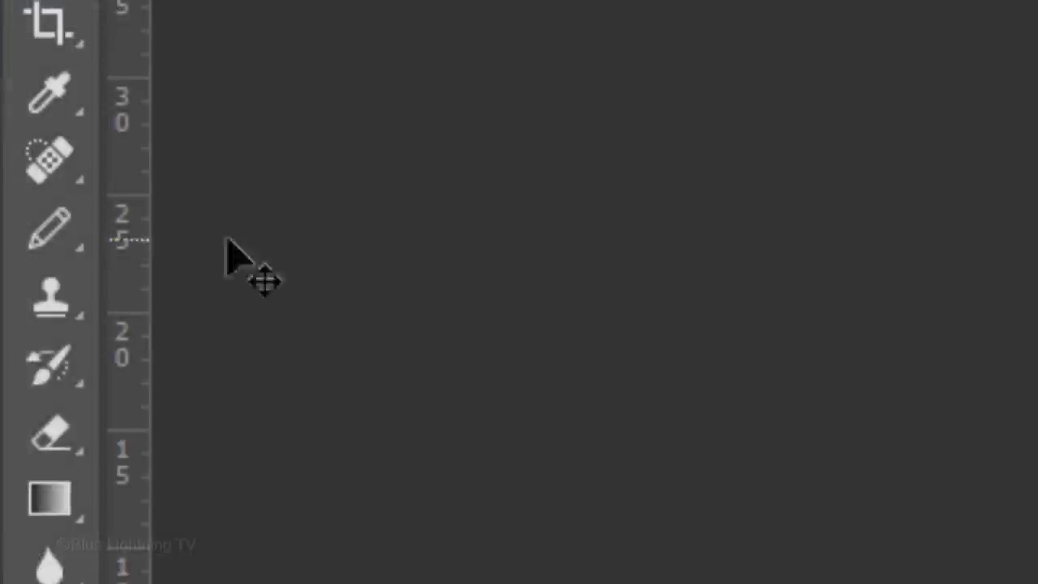
Step: With a 2600 px, 50% hardness, 100% opacity brush, paint black shadow over the planet's left side
right_click(11, 154)
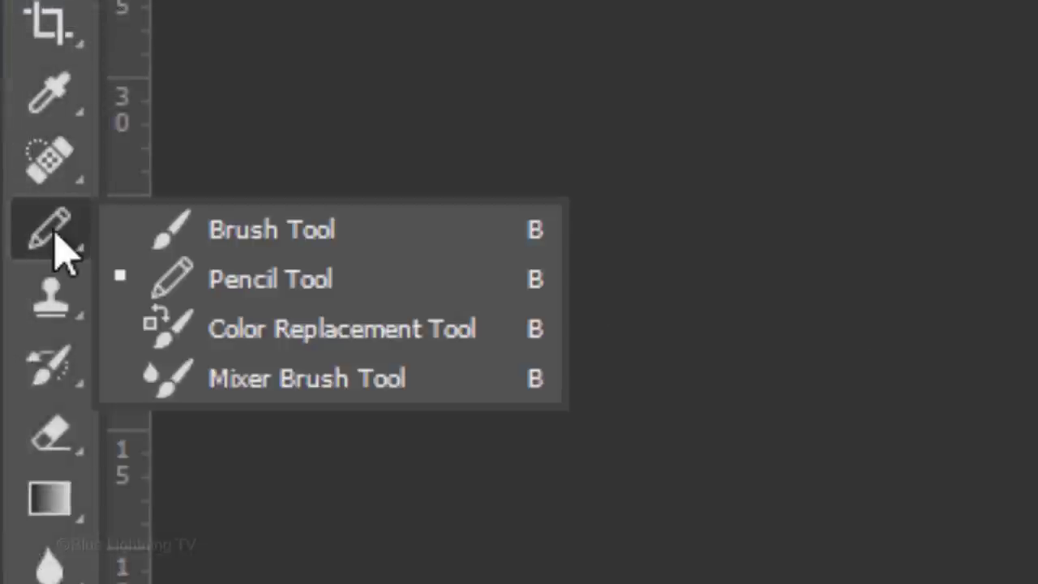
click(252, 234)
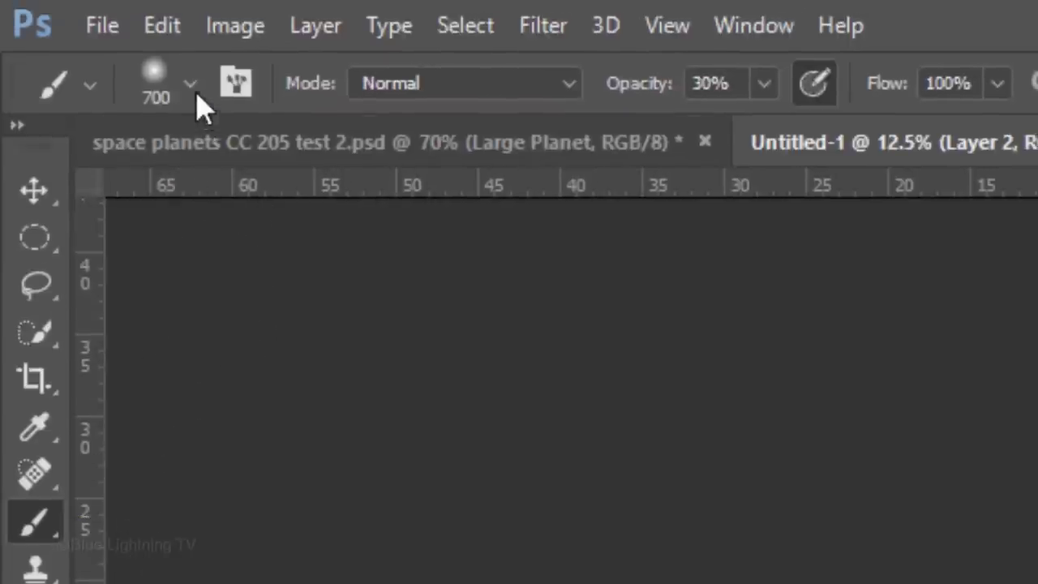
click(192, 73)
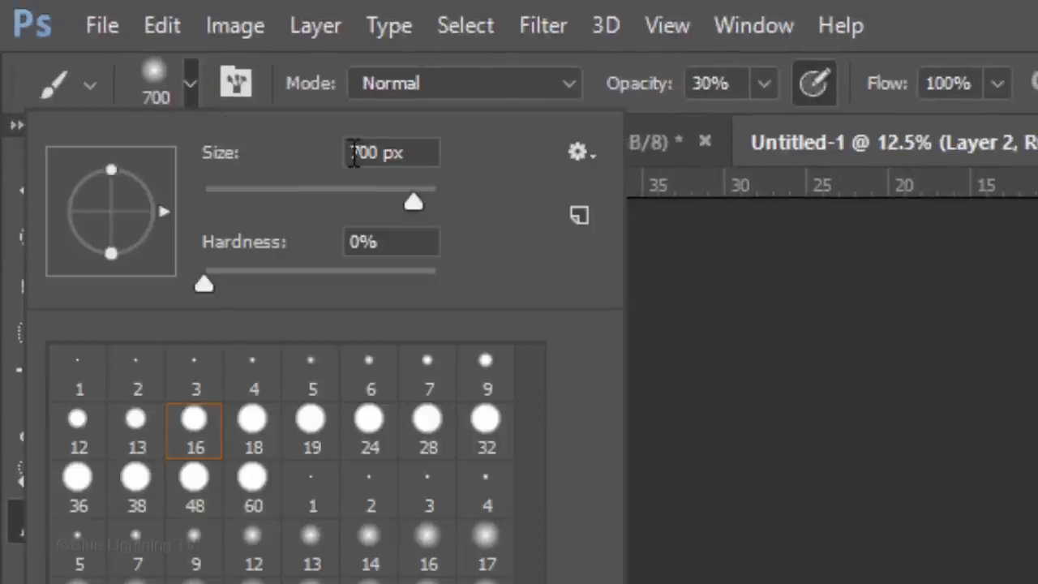
double_click(372, 152)
text(2600)
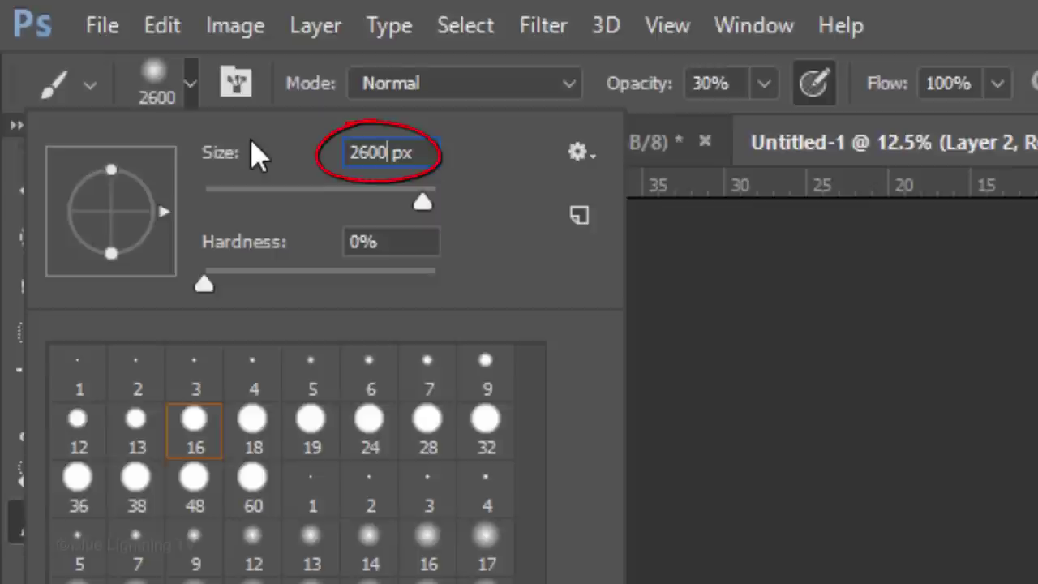
double_click(367, 242)
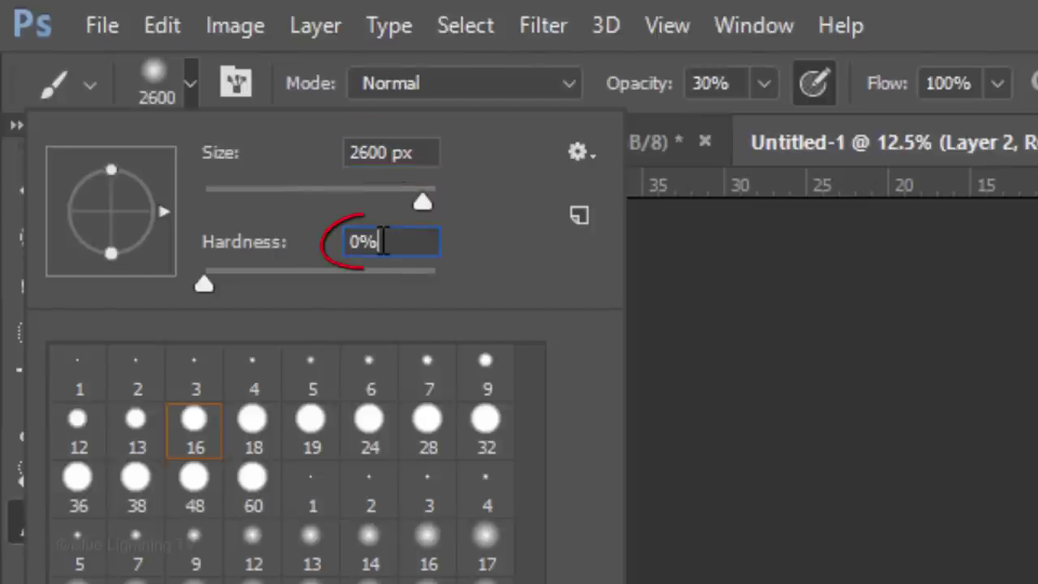
text(50)
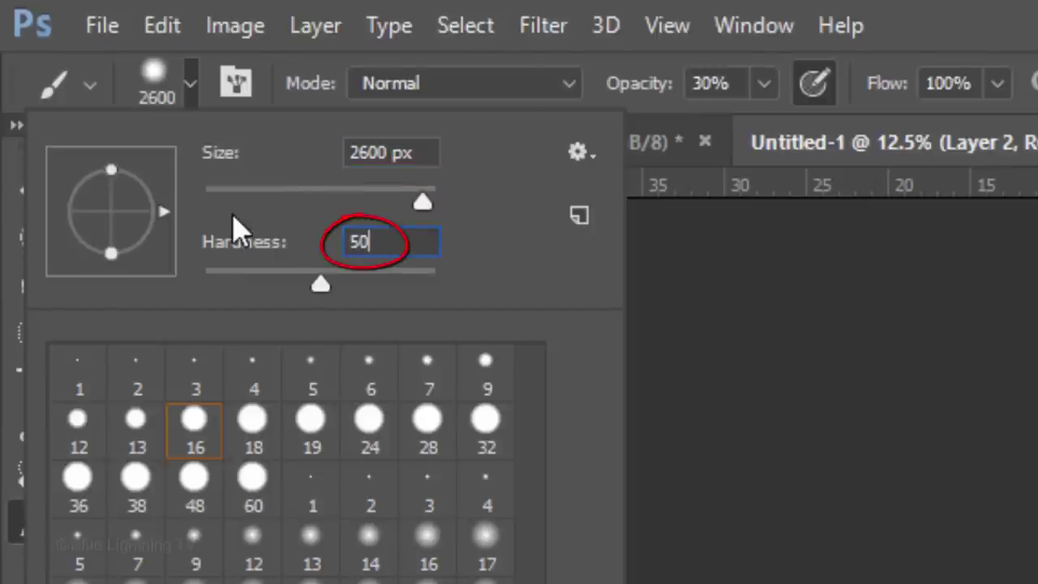
click(734, 83)
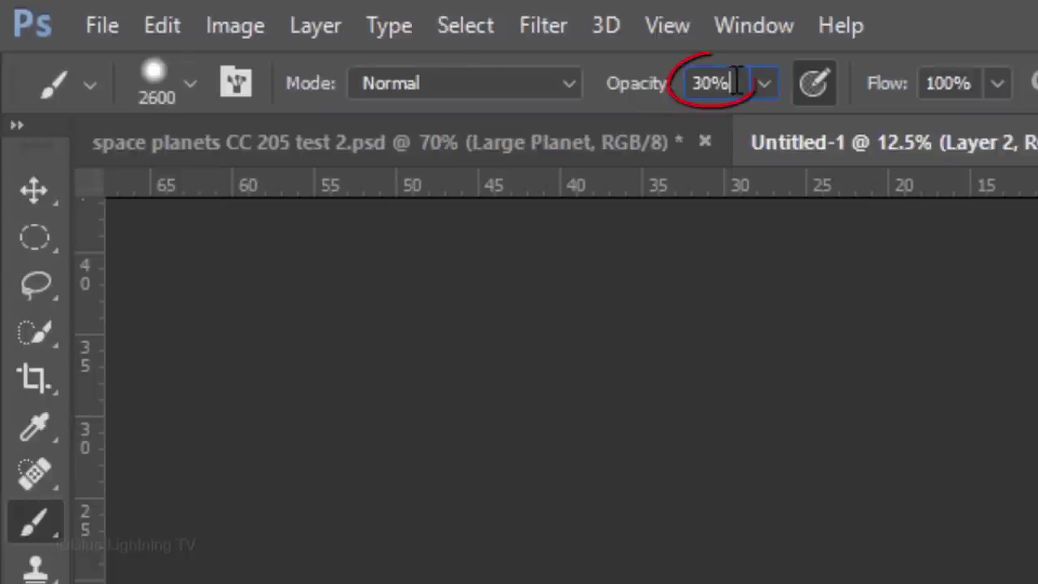
key(BackSpace)
key(BackSpace)
key(BackSpace)
text(100)
key(Return)
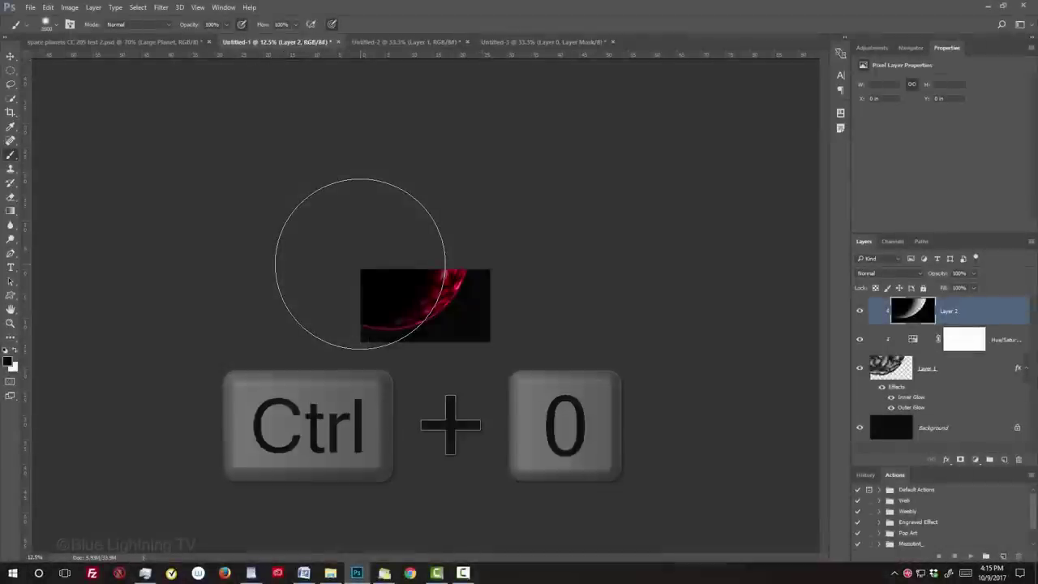
key(ctrl+0)
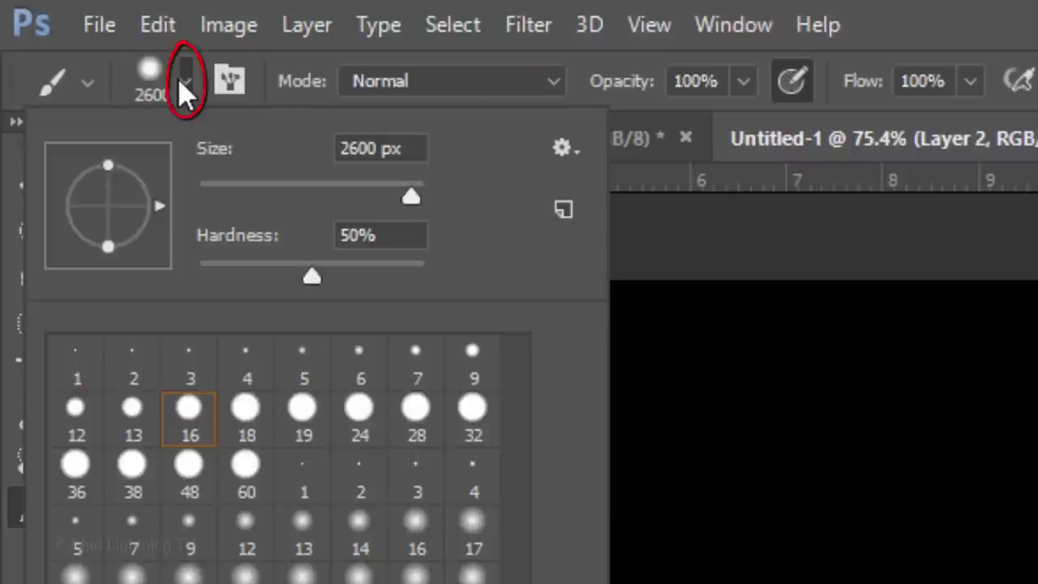
Step: Change the brush to 700 px size, 0% hardness and 30% opacity
double_click(359, 148)
text(70)
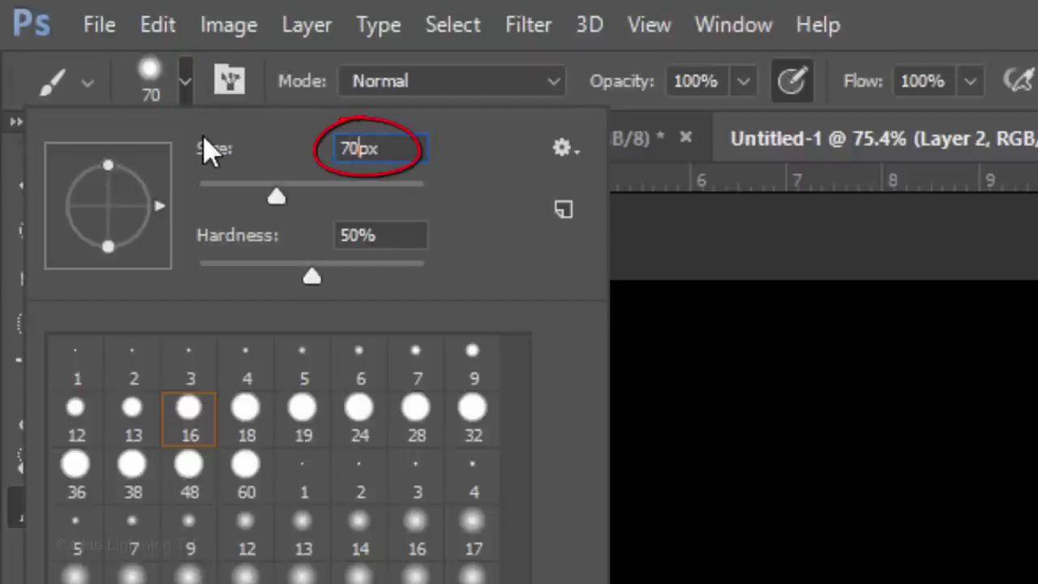
text(0)
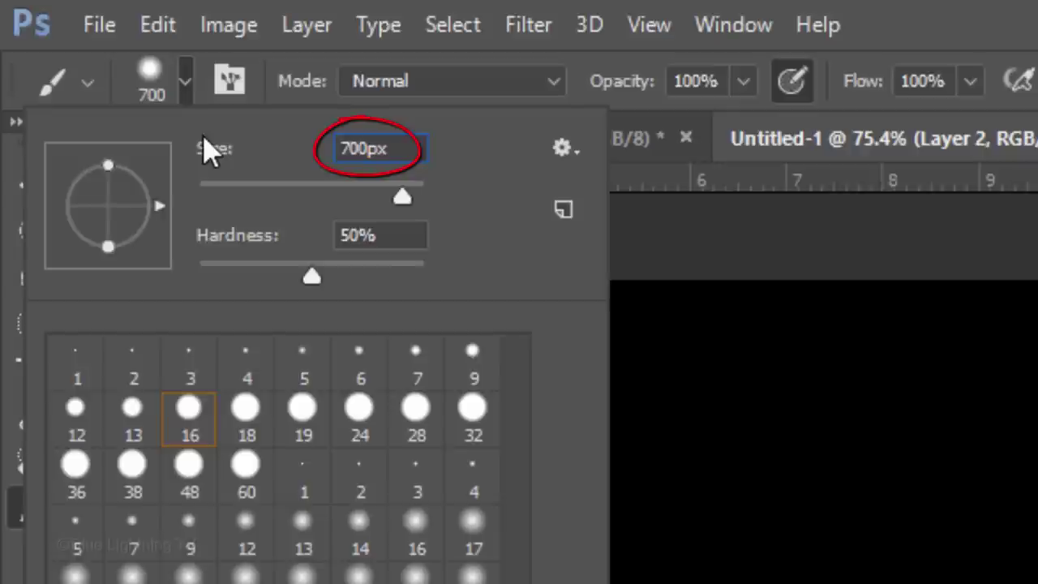
drag(312, 278, 137, 276)
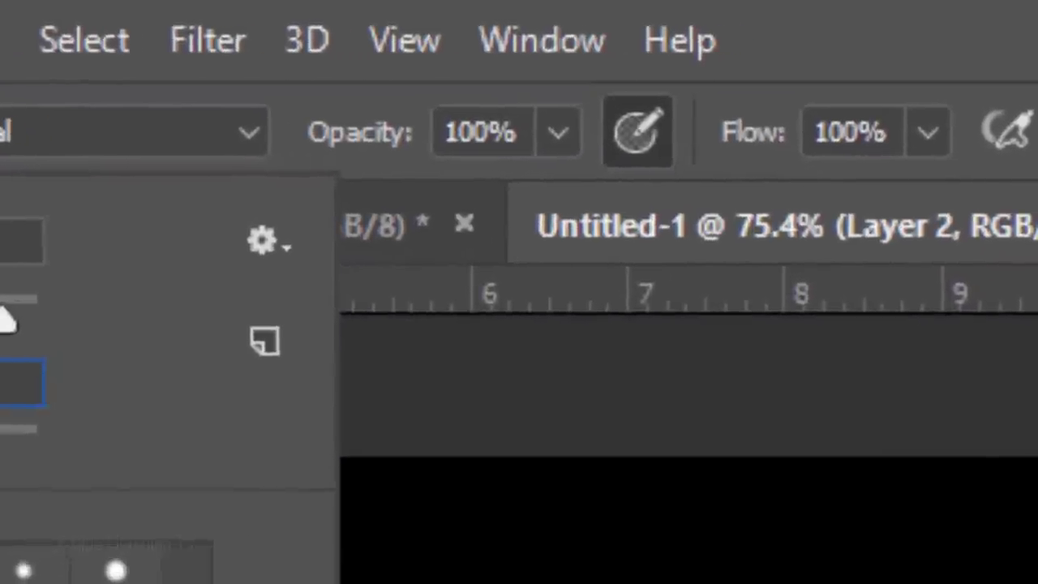
click(492, 116)
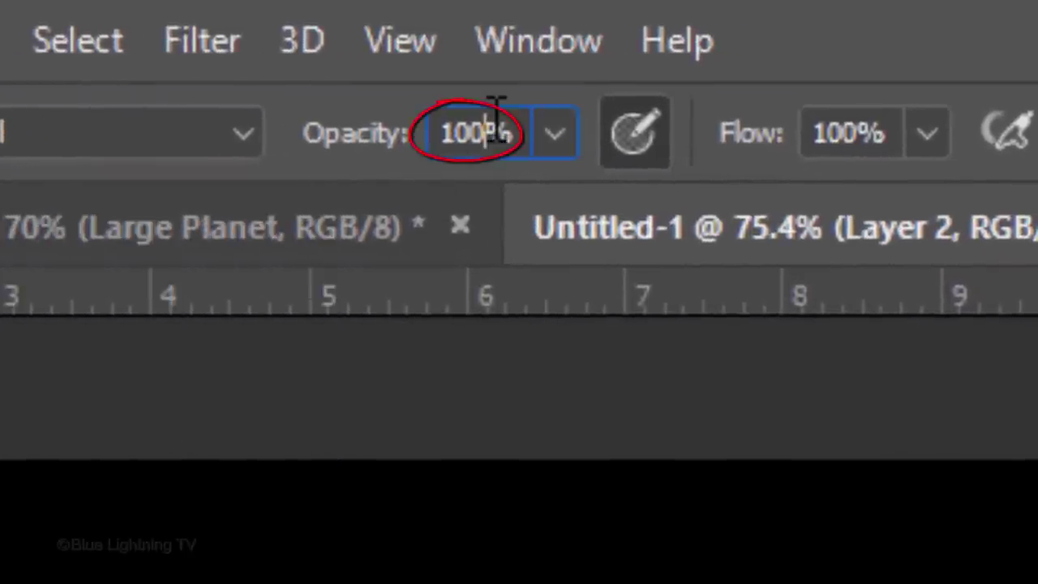
text(30)
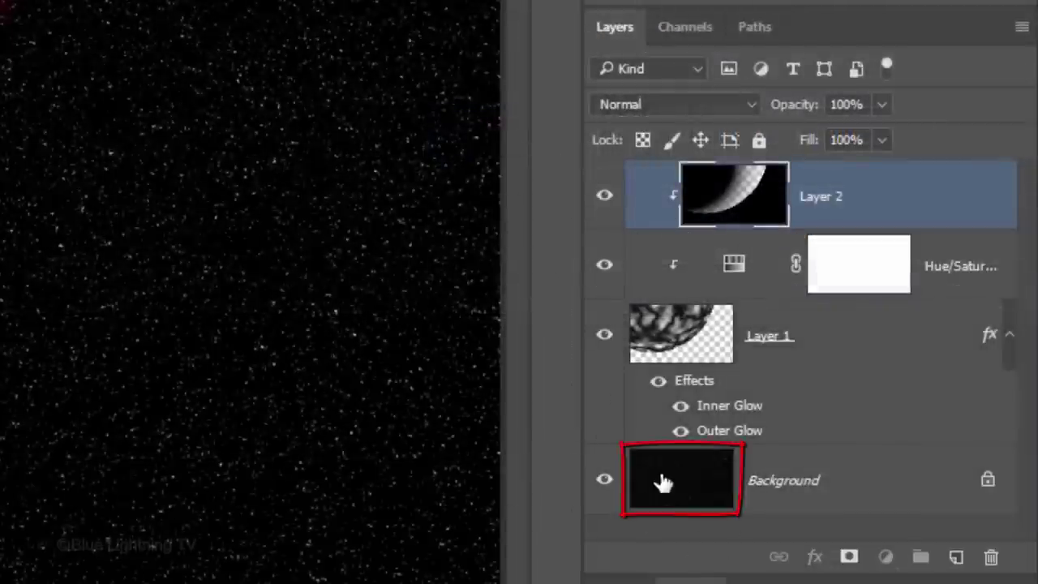
Step: Add an empty Layer 3 above the Background and duplicate it as Layer 4
click(664, 483)
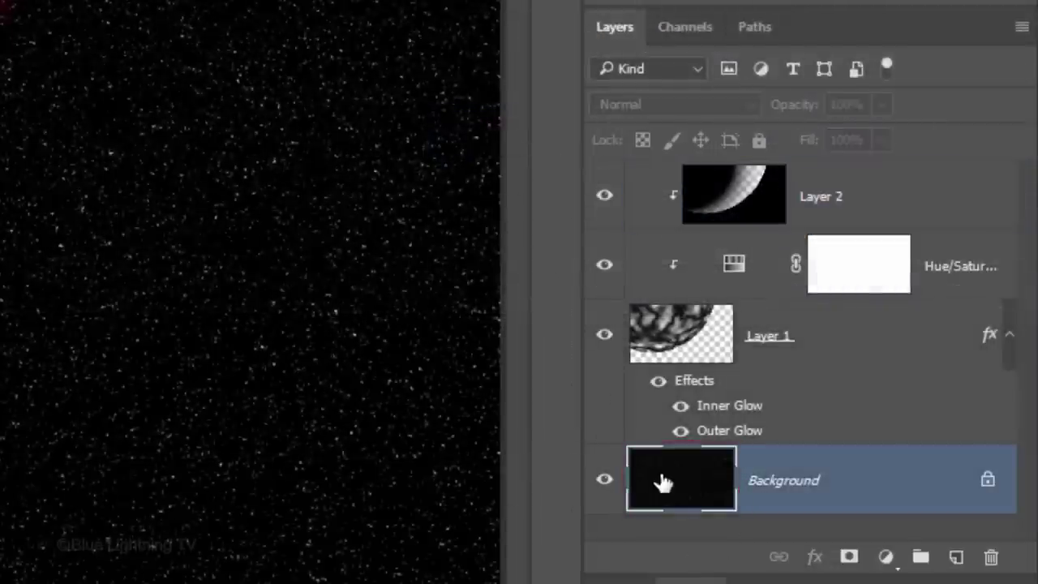
click(956, 558)
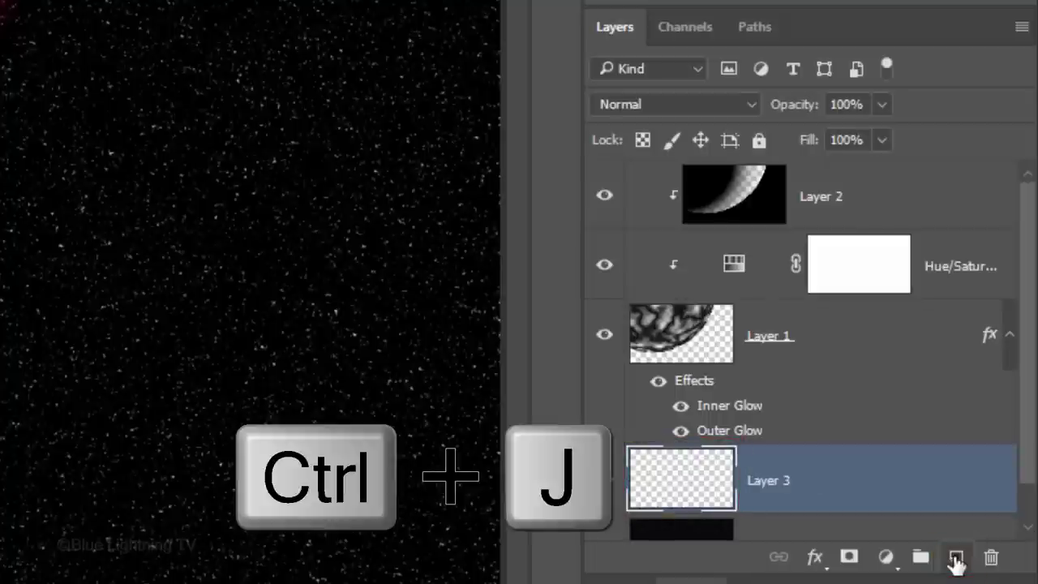
key(ctrl+j)
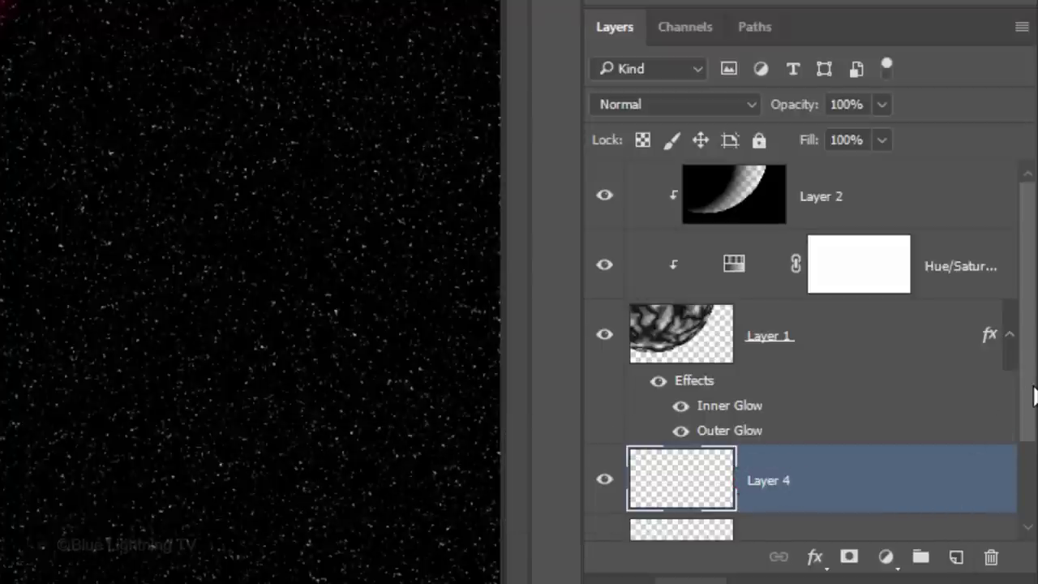
drag(1032, 396, 1029, 496)
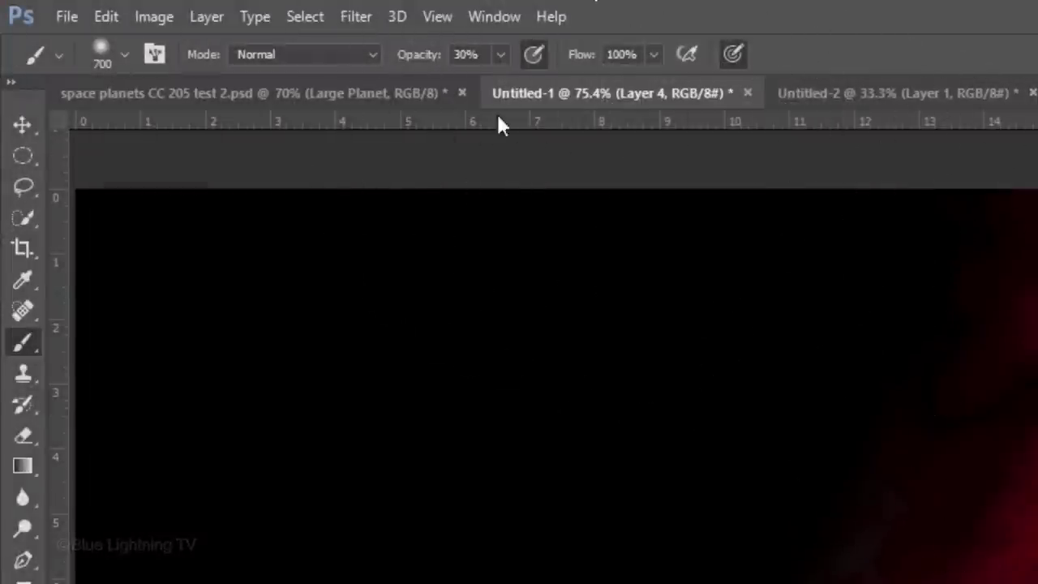
Step: Fill Layer 4 with Filter > Render > Clouds
click(355, 16)
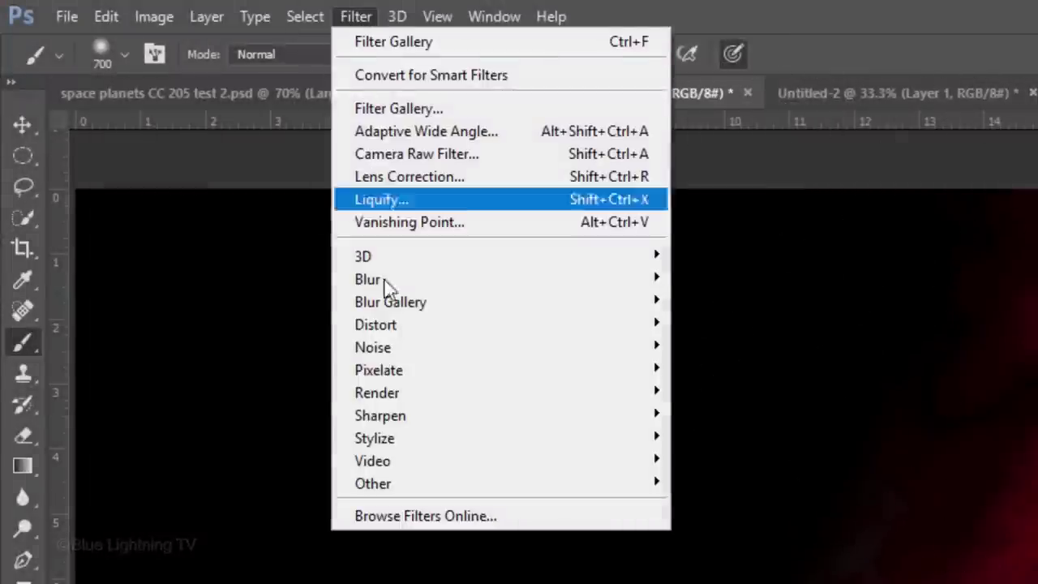
mouse_move(388, 402)
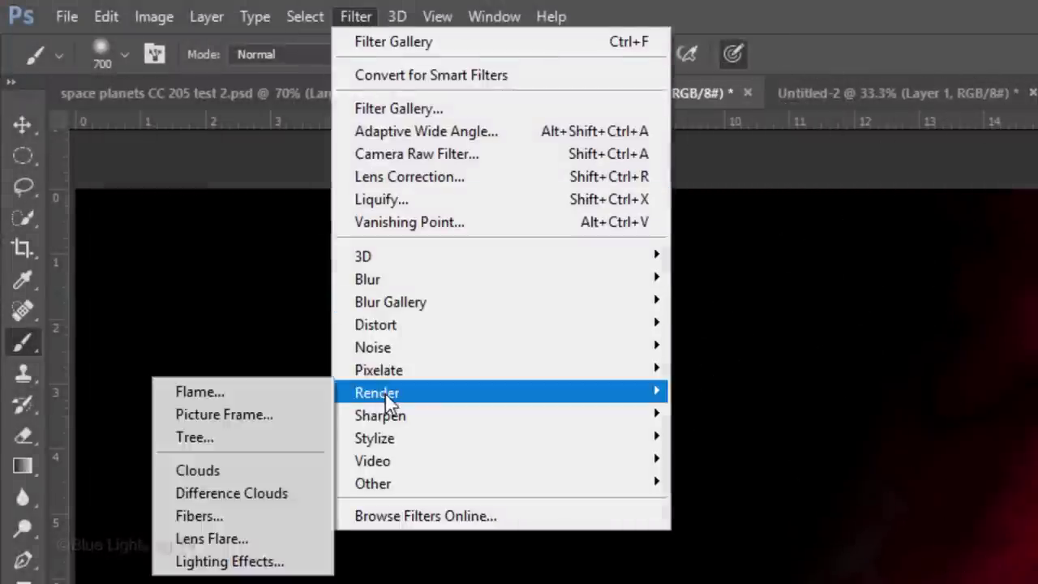
click(270, 472)
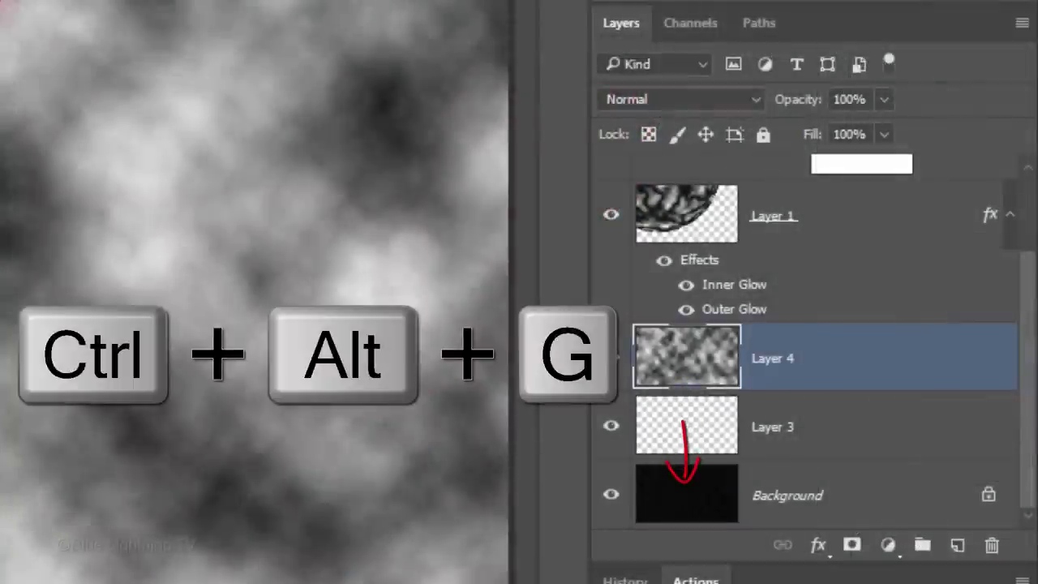
Step: Clip the clouds layer to Layer 3 and set its blend mode to Vivid Light
key(ctrl+alt+g)
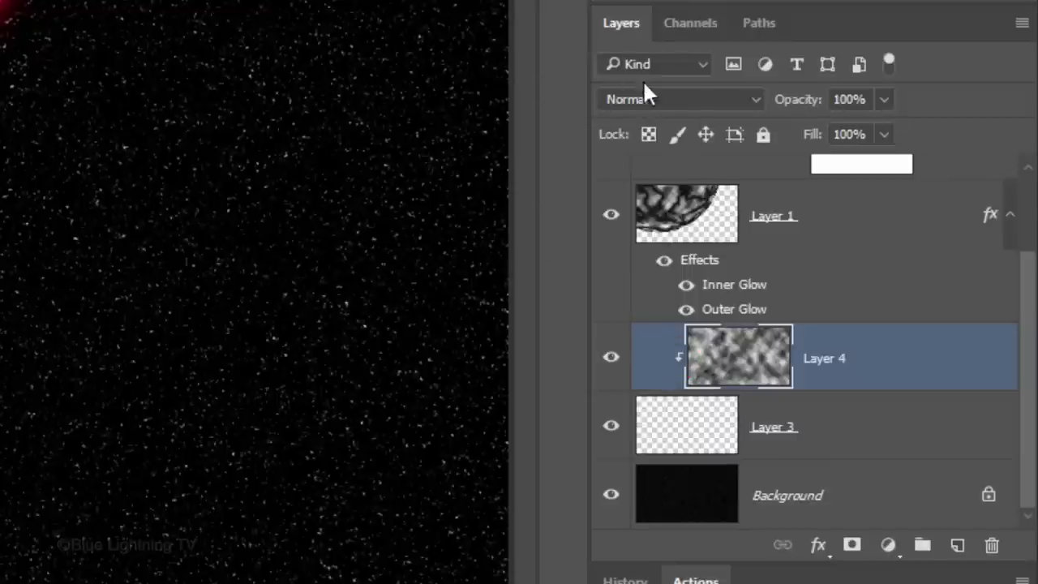
click(668, 99)
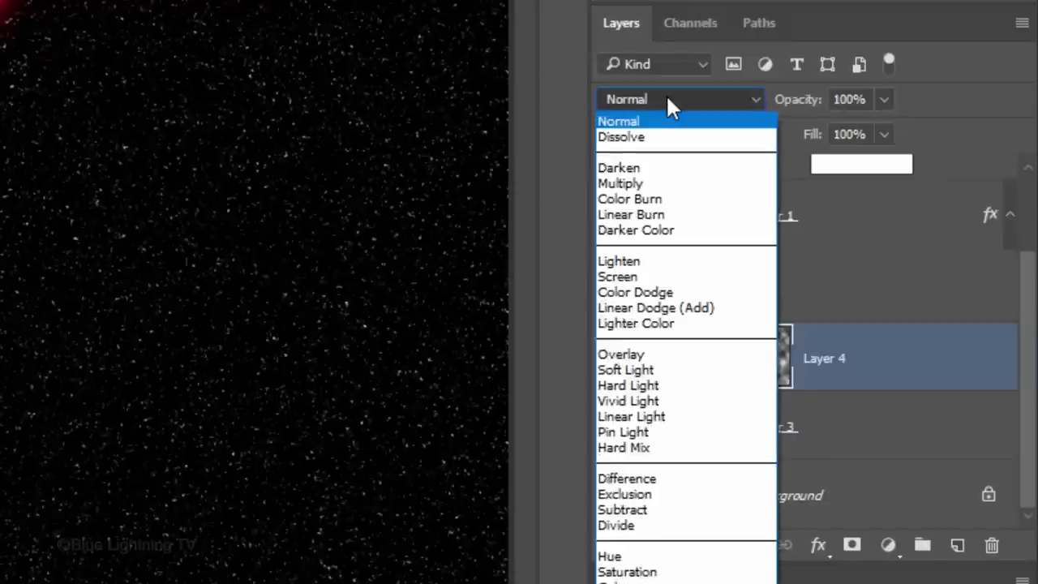
click(641, 399)
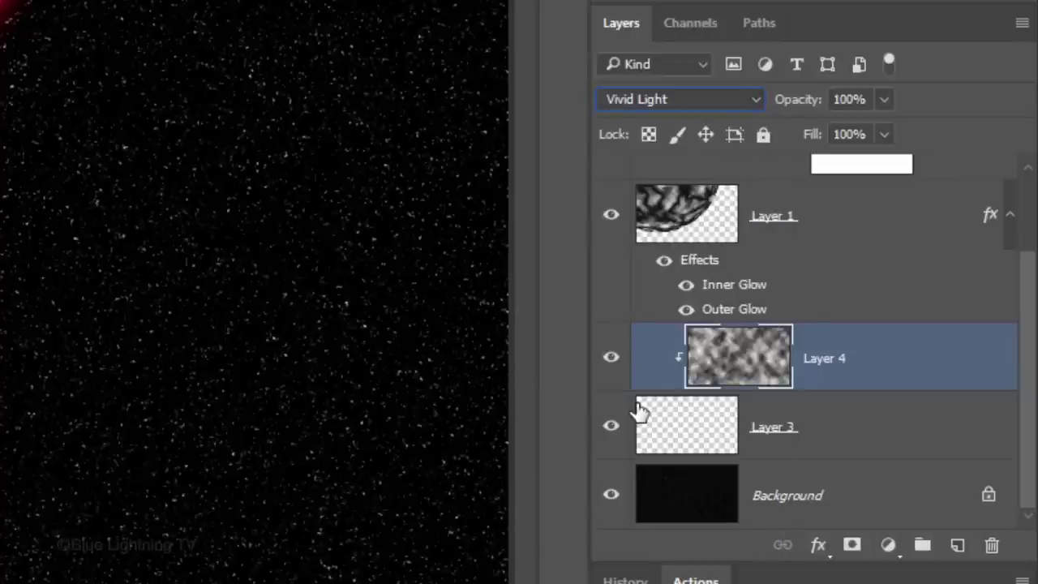
key(ctrl+z)
Step: On Layer 3, brush soft 0096ff blue nebula glow, then switch the foreground colour to magenta
click(679, 426)
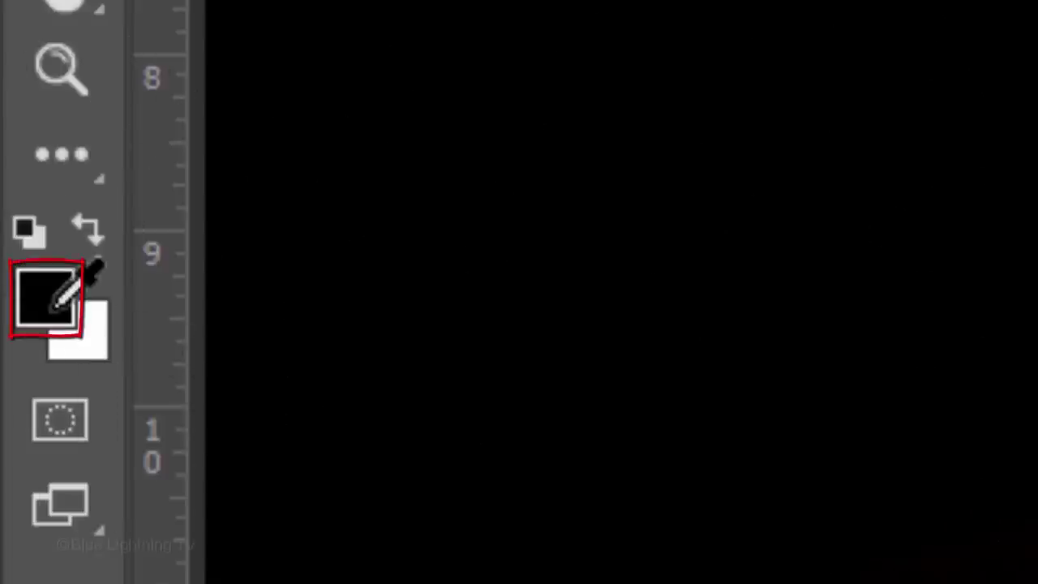
click(47, 299)
click(550, 266)
click(486, 126)
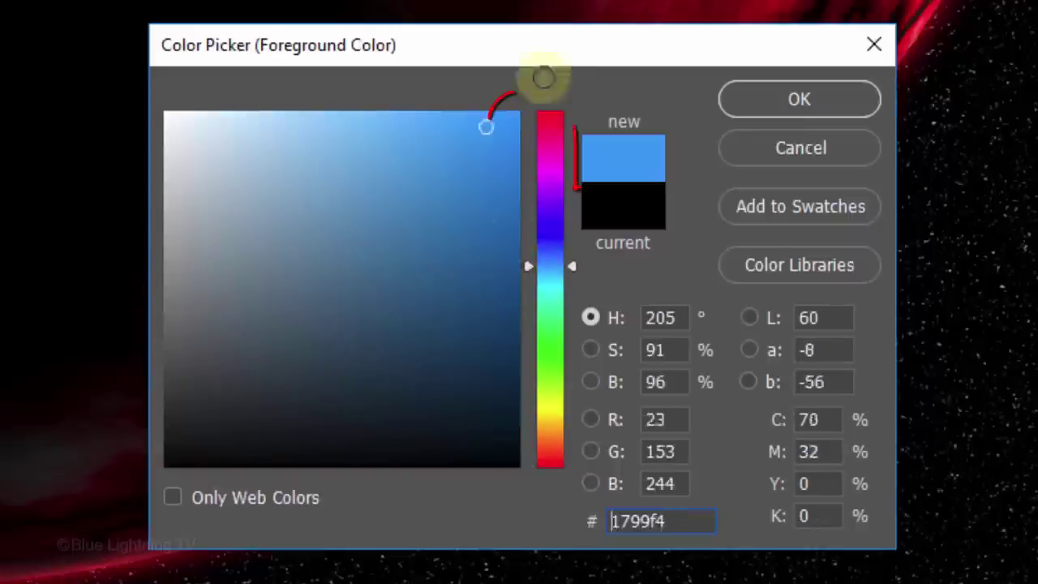
drag(543, 77, 589, 48)
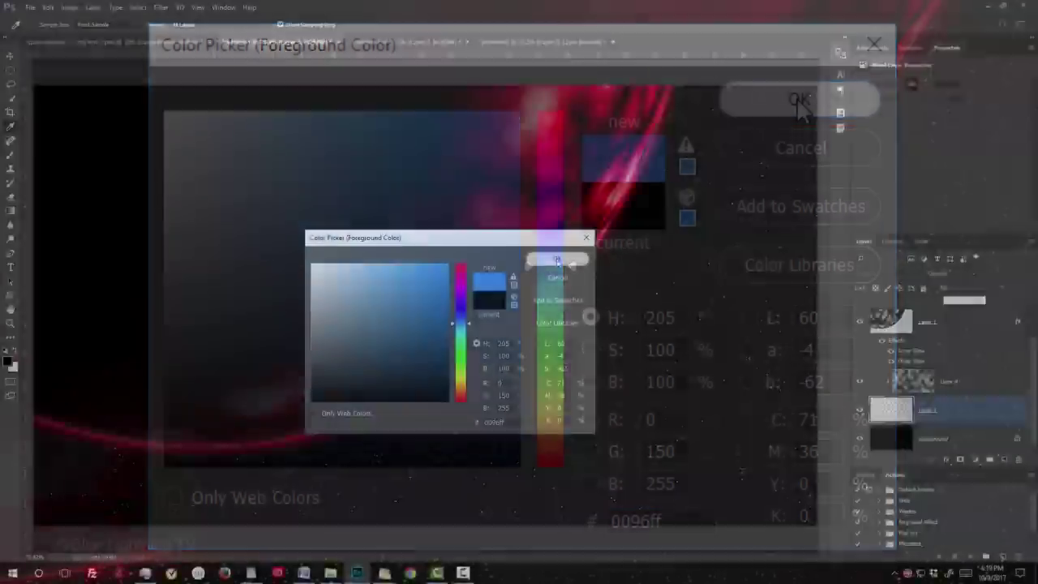
click(800, 99)
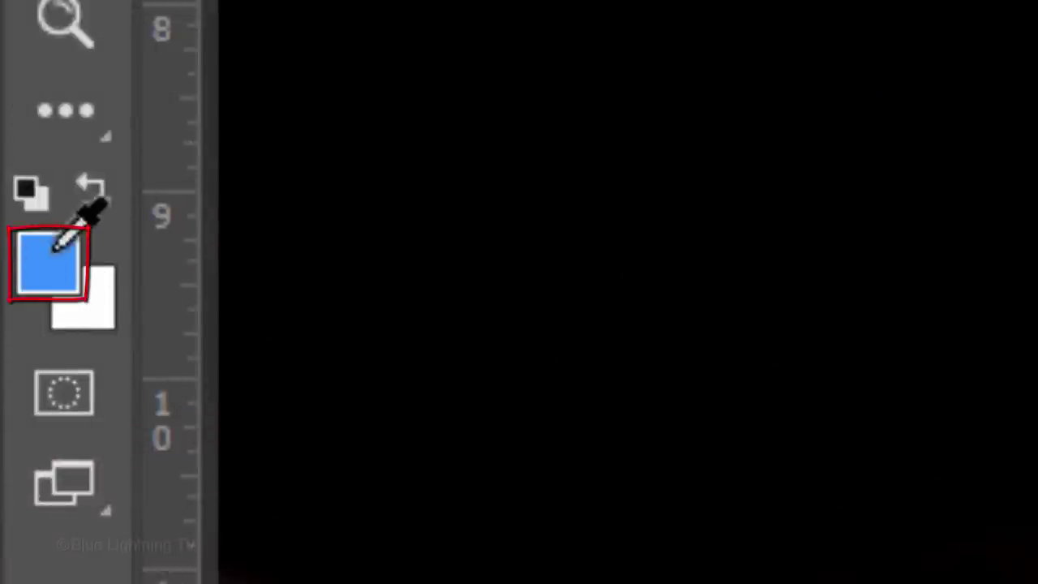
click(49, 261)
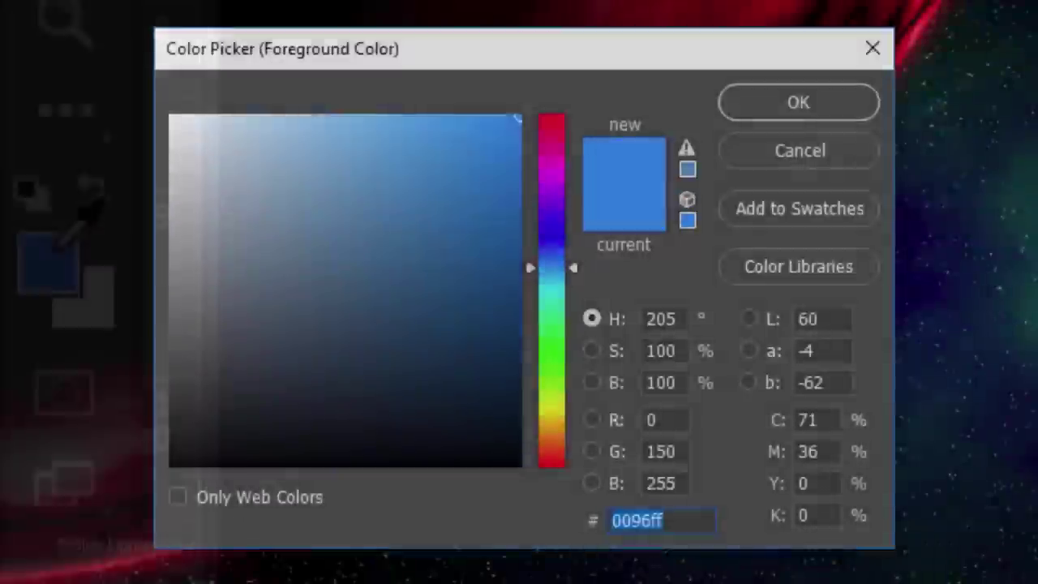
click(552, 179)
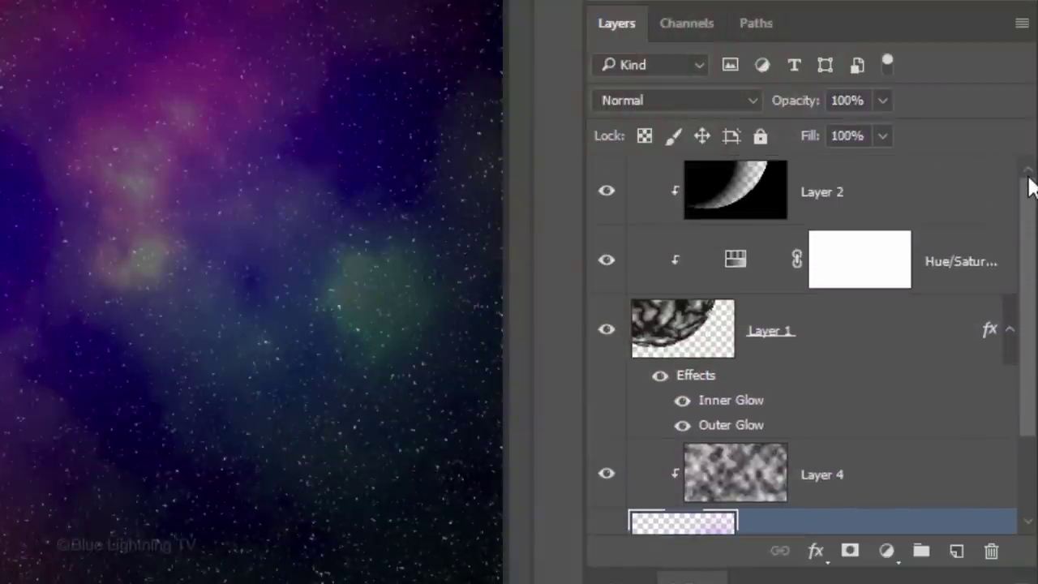
Step: Bring the grey swirl ring from Untitled-3 into Untitled-1 as Layer 5 above the planet
click(931, 190)
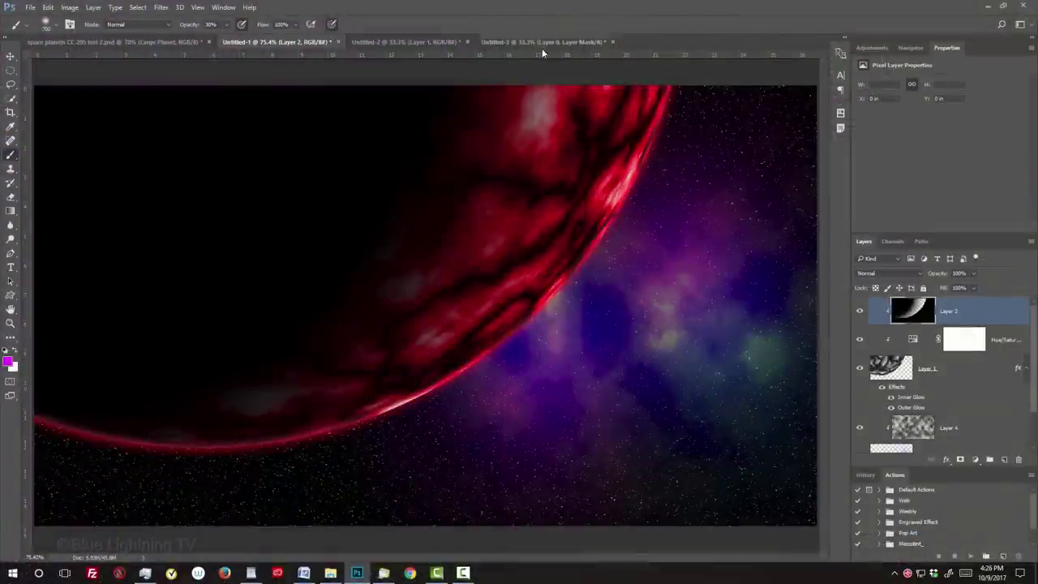
click(537, 42)
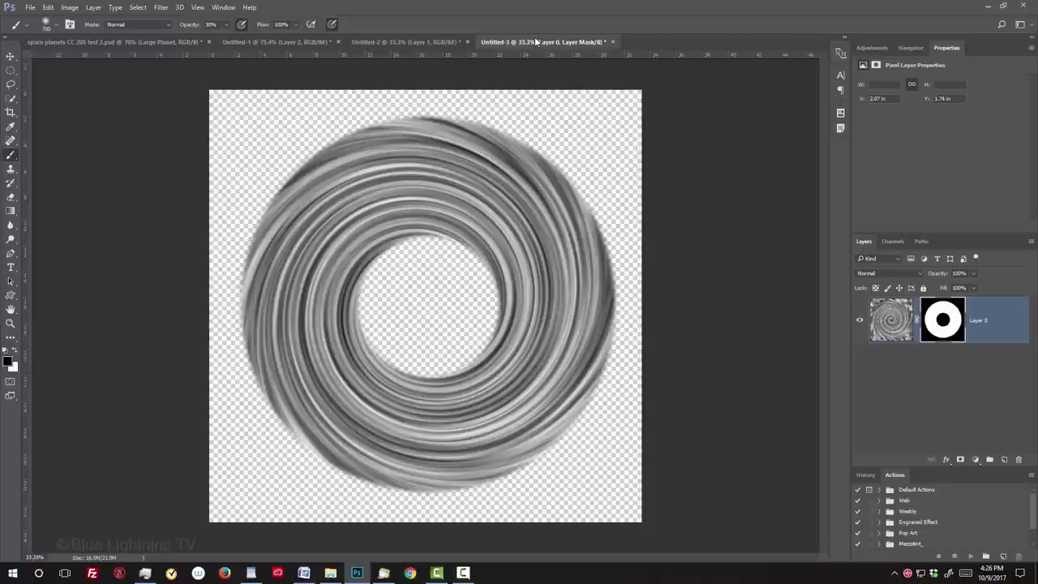
key(v)
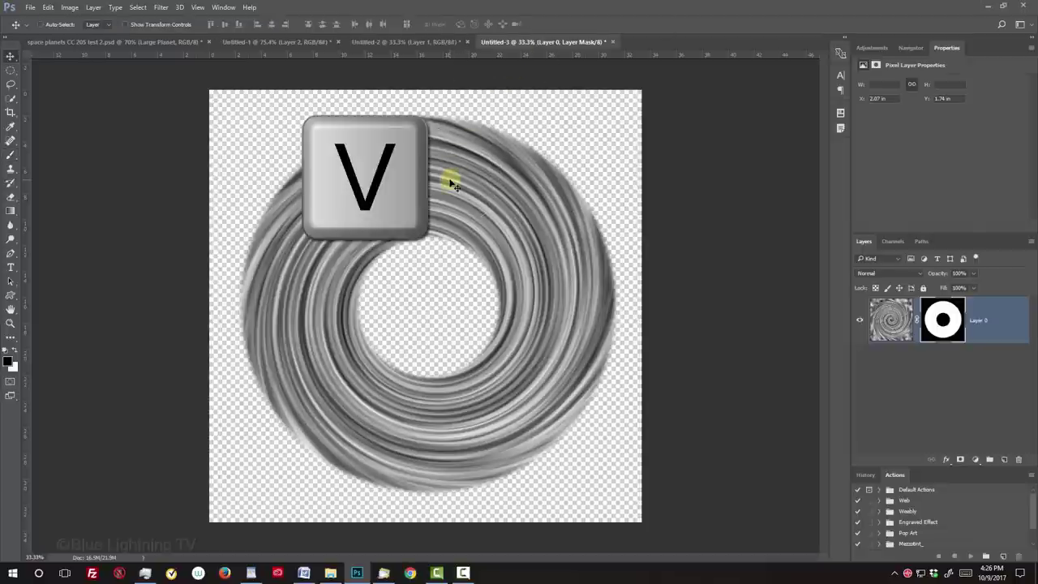
drag(449, 174, 296, 43)
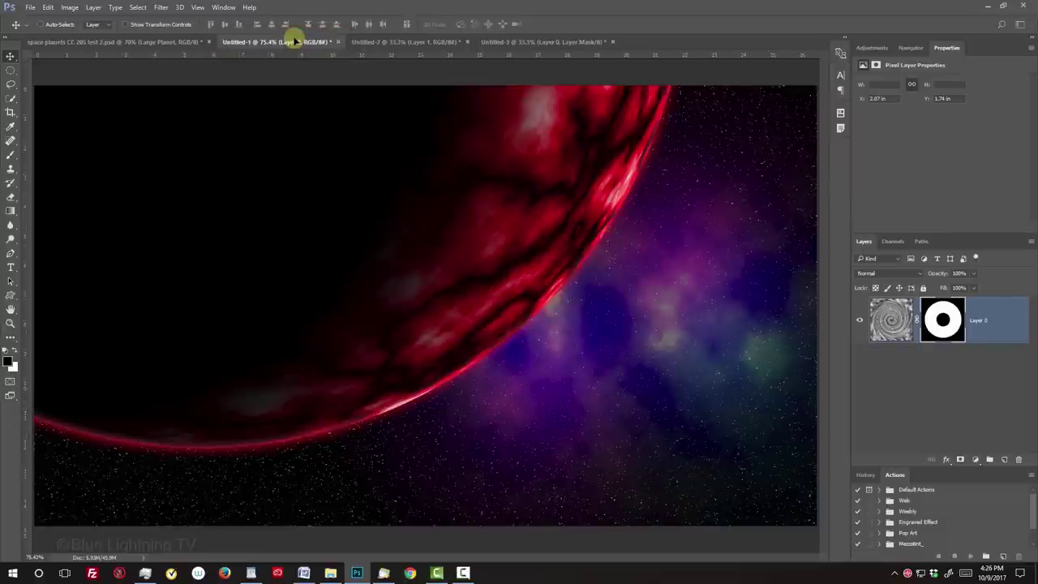
drag(296, 42, 390, 299)
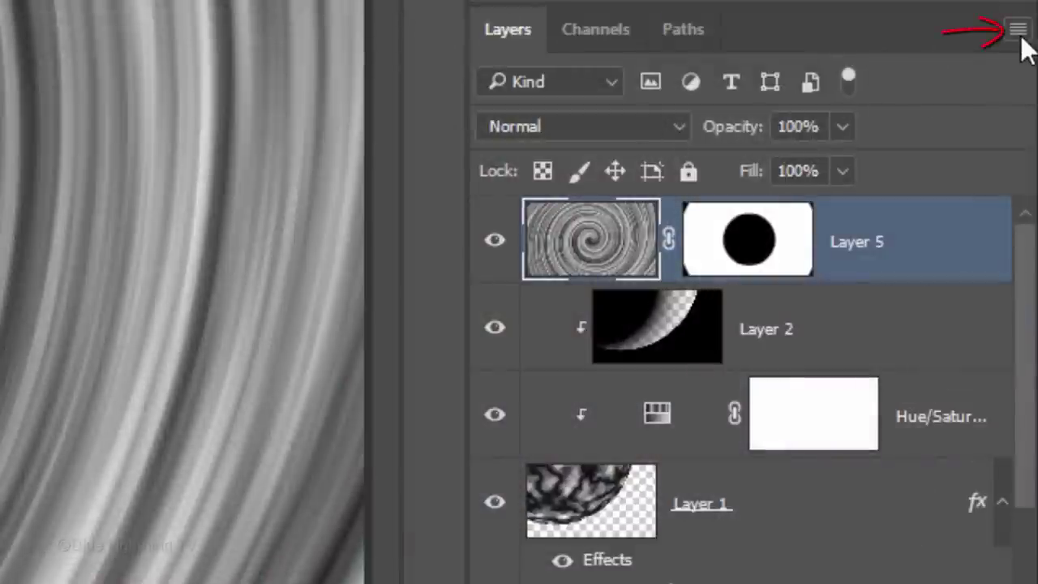
Step: Convert Layer 5 to a smart object and apply a clumped Grain texture (Intensity 50, Contrast 50)
click(1018, 33)
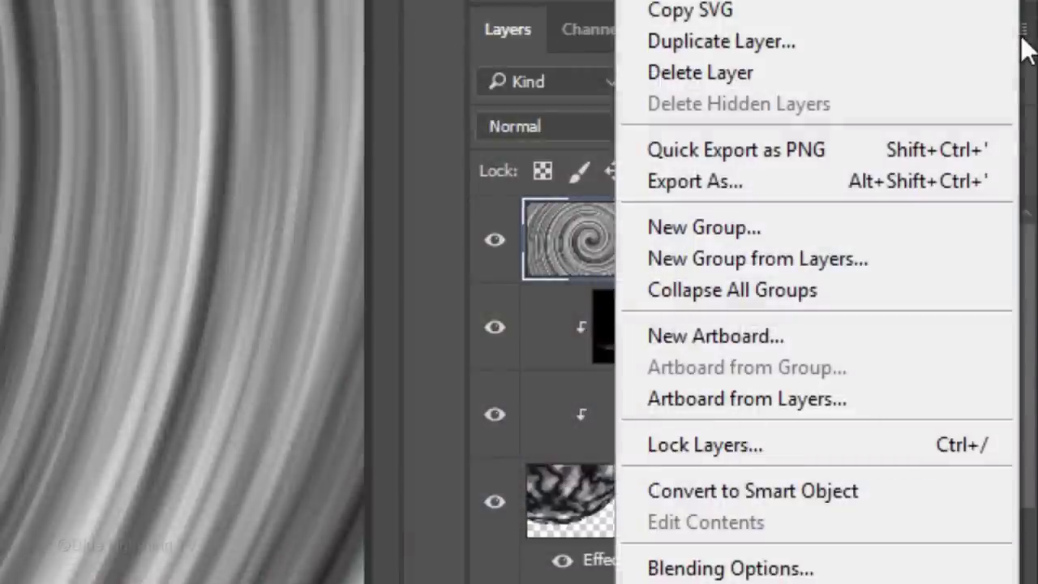
click(912, 496)
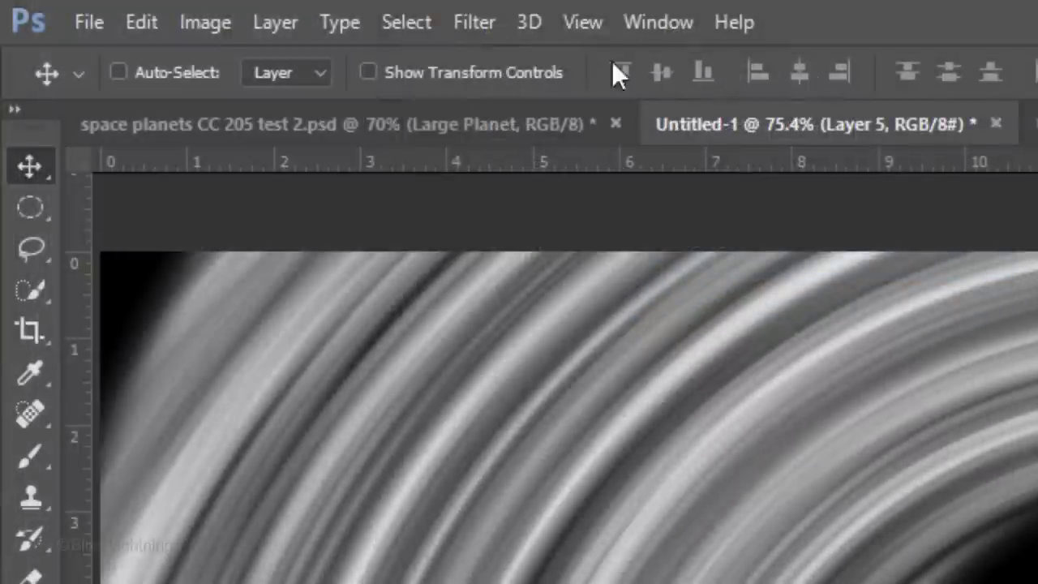
click(475, 22)
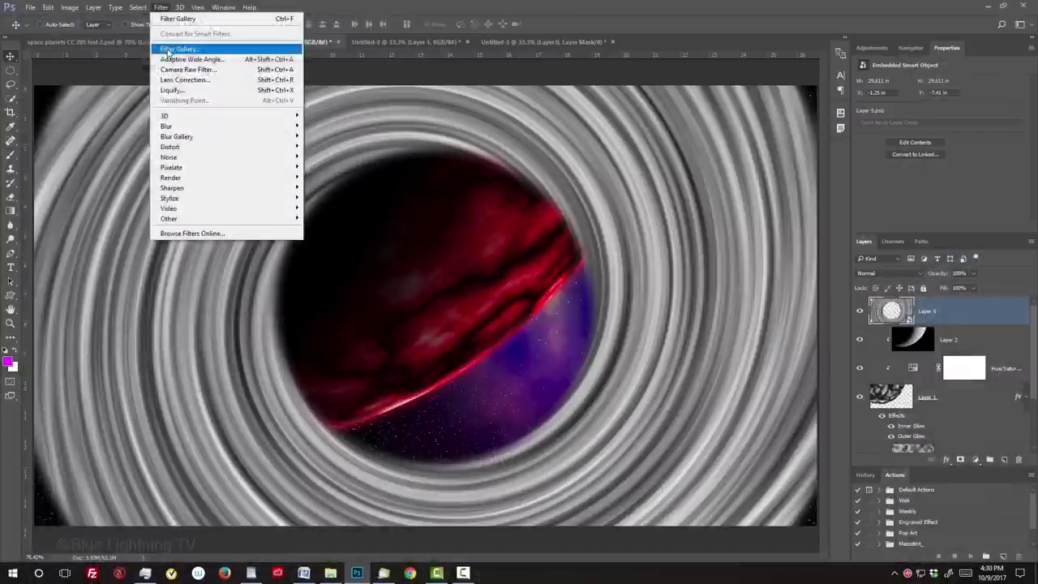
click(492, 144)
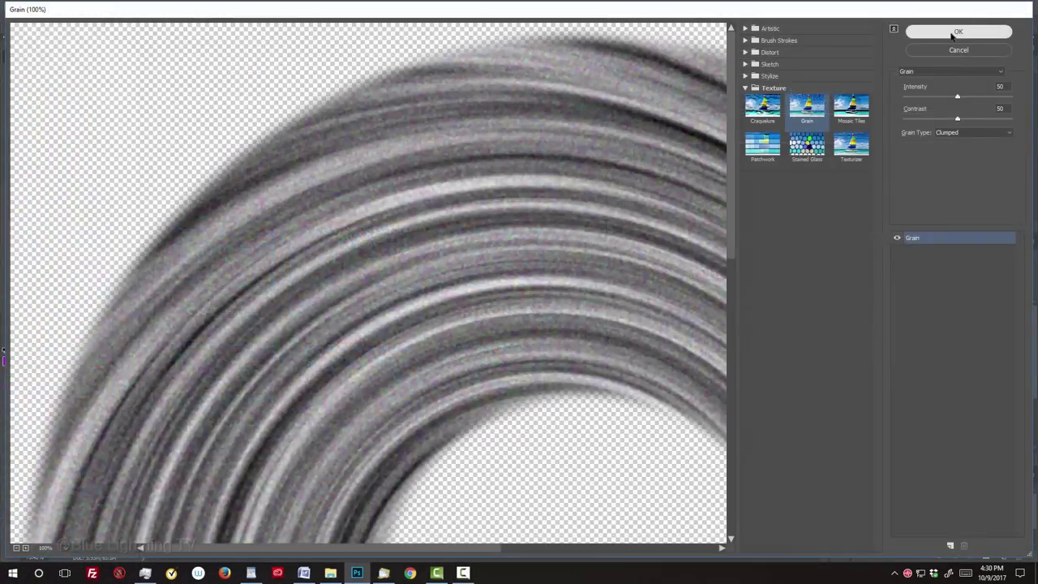
click(798, 50)
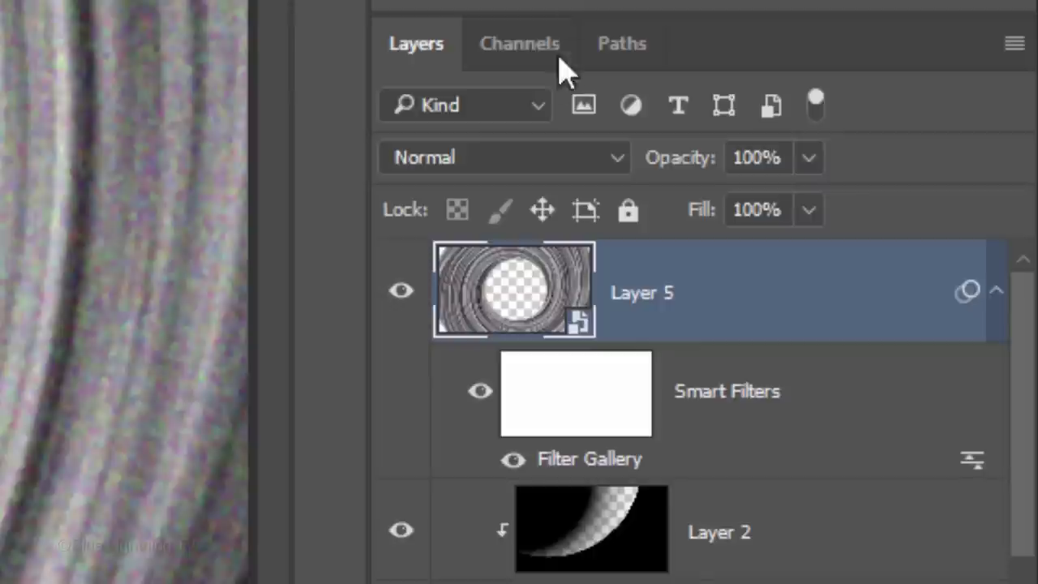
Step: Add a colorizing Hue/Saturation adjustment clipped to the ring layer
click(898, 274)
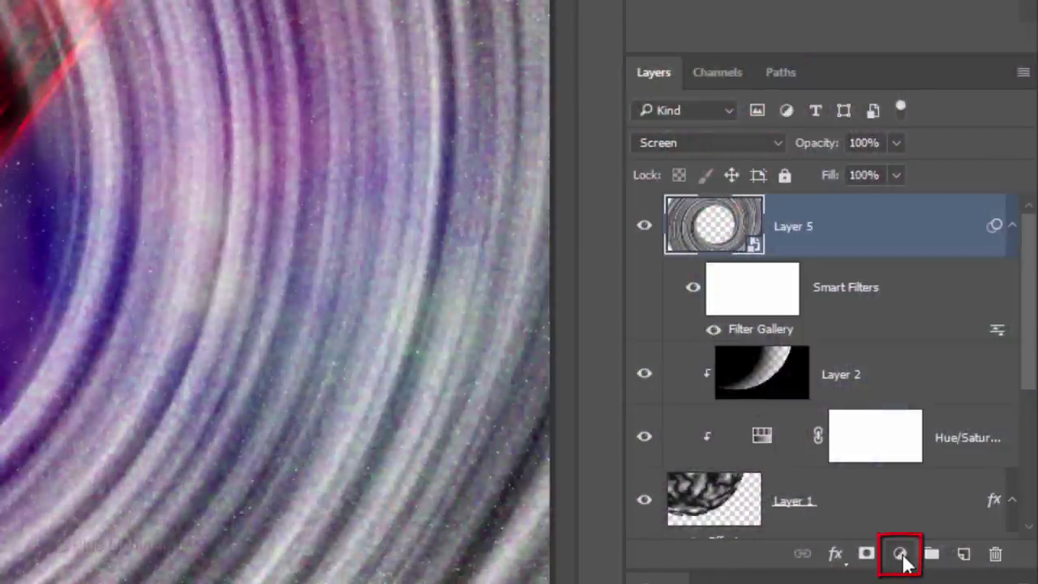
click(902, 557)
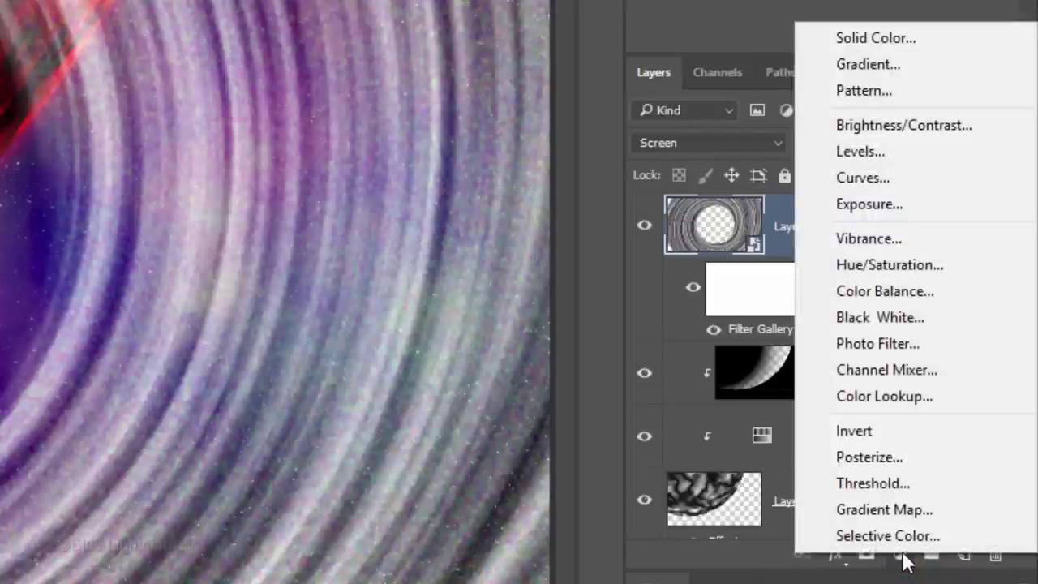
click(888, 272)
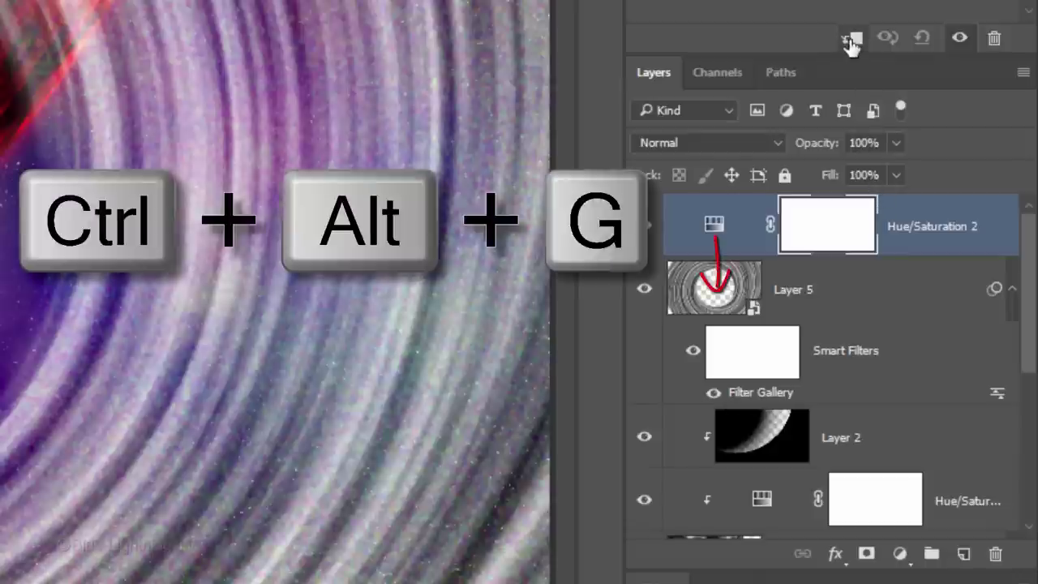
click(849, 40)
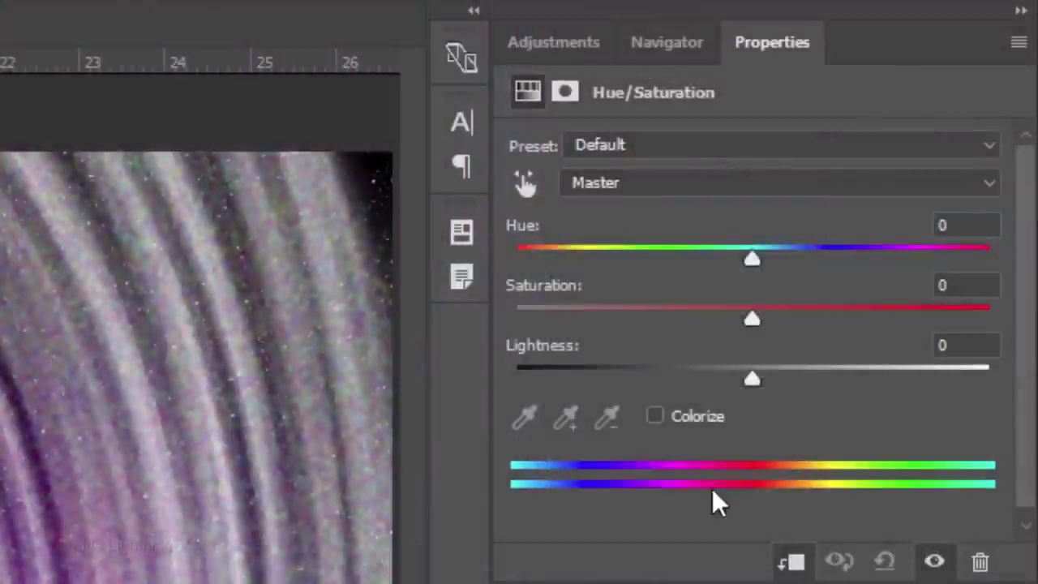
click(655, 416)
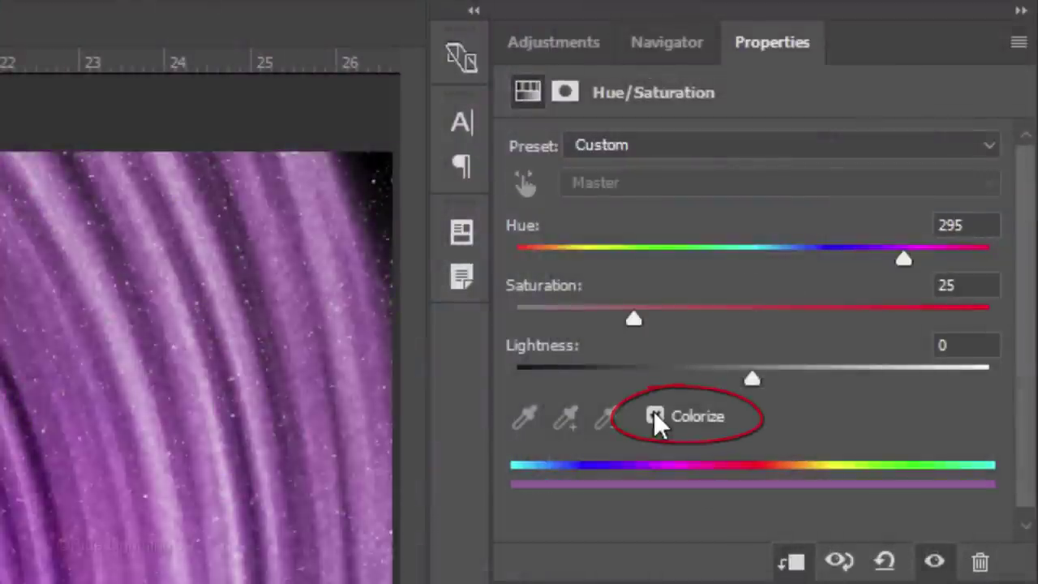
Step: Set the tint to Hue 220, Saturation 48 and Lightness -35
double_click(951, 225)
text(220)
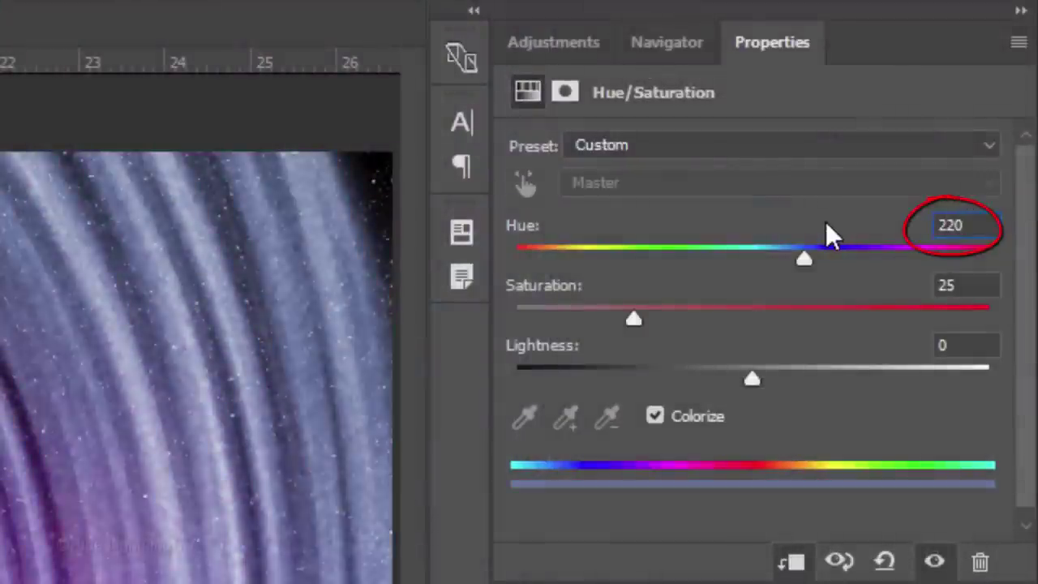
double_click(958, 284)
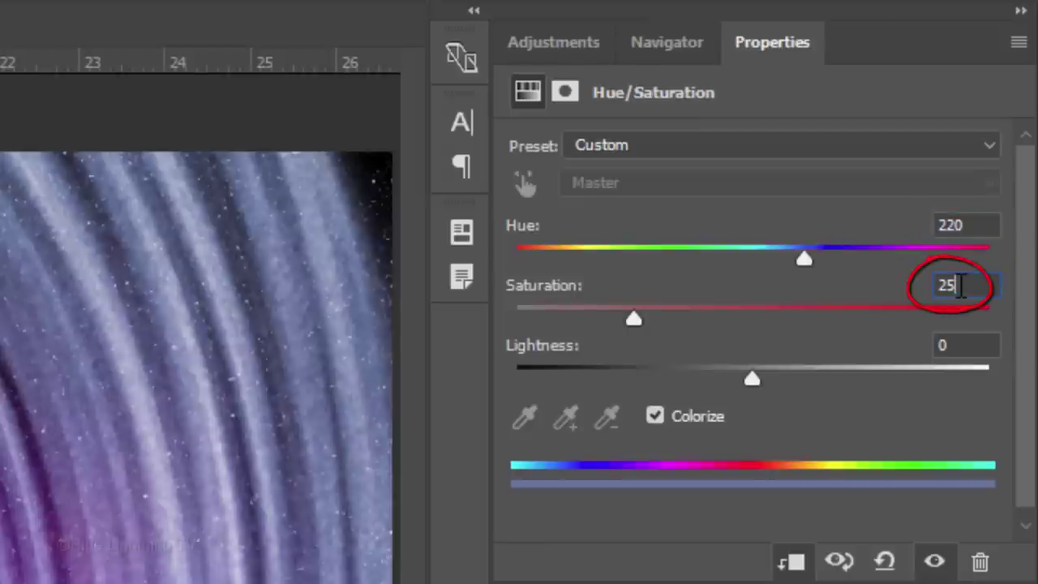
text(48)
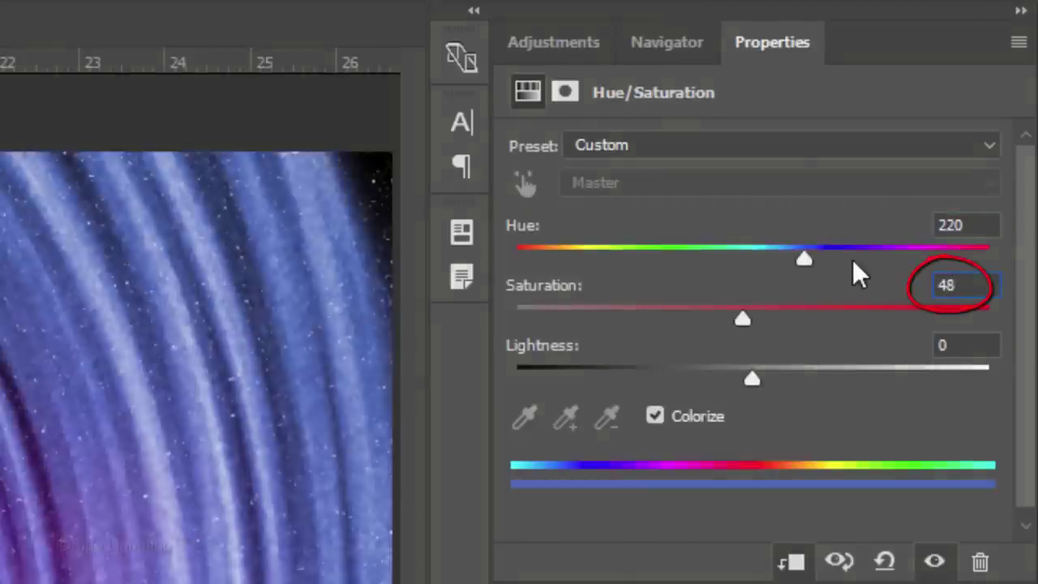
key(Tab)
text(-)
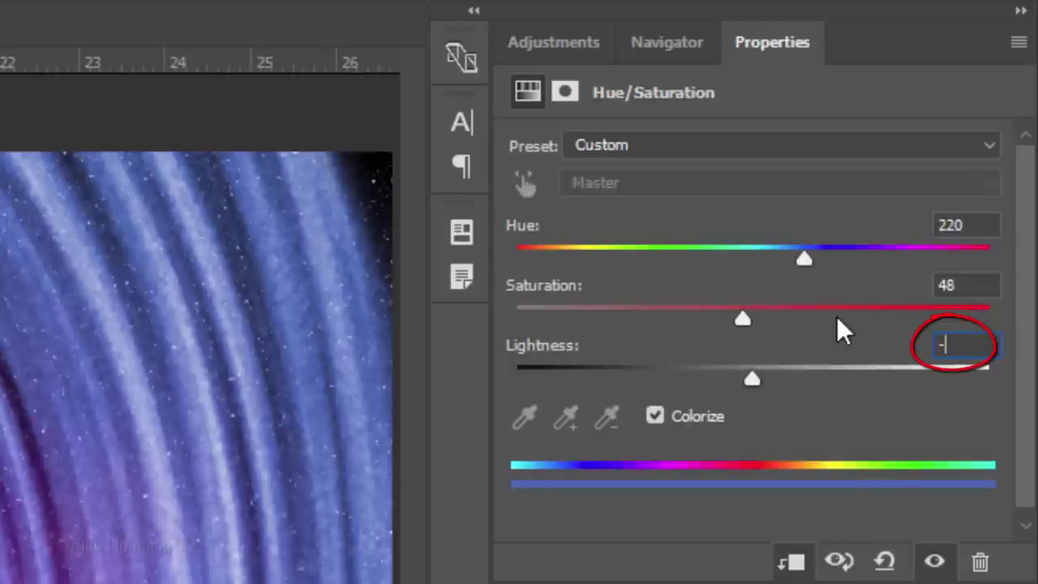
text(35)
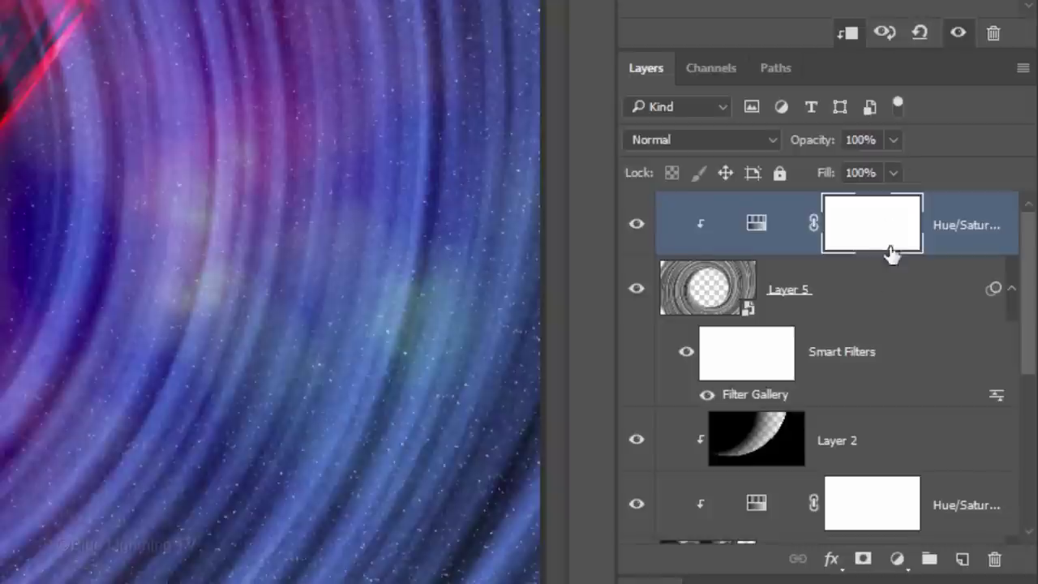
Step: Add a Levels adjustment clipped to Layer 5 with input black 66 and white 144
click(898, 559)
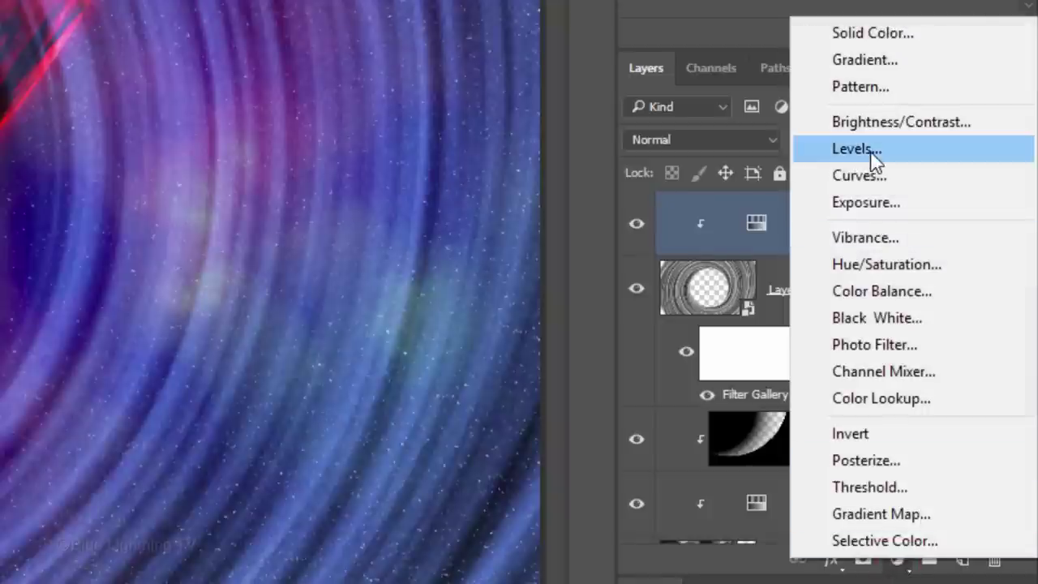
click(856, 149)
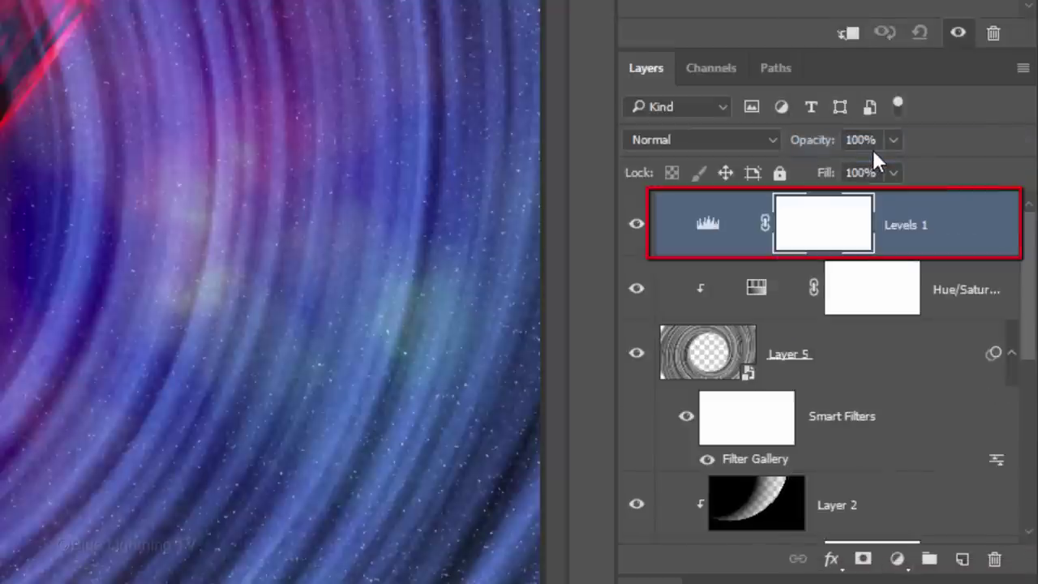
click(850, 34)
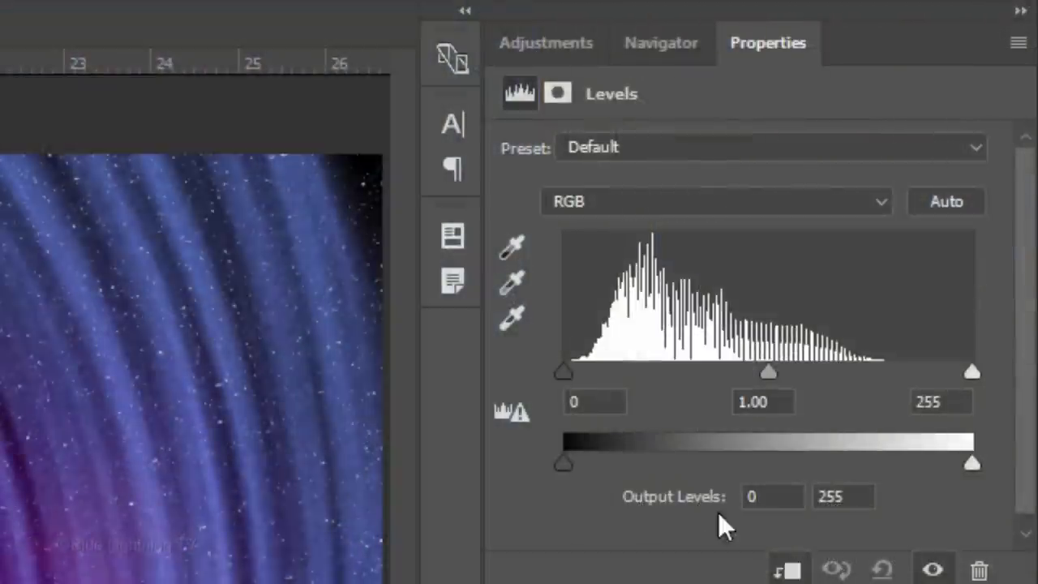
click(602, 403)
text(66)
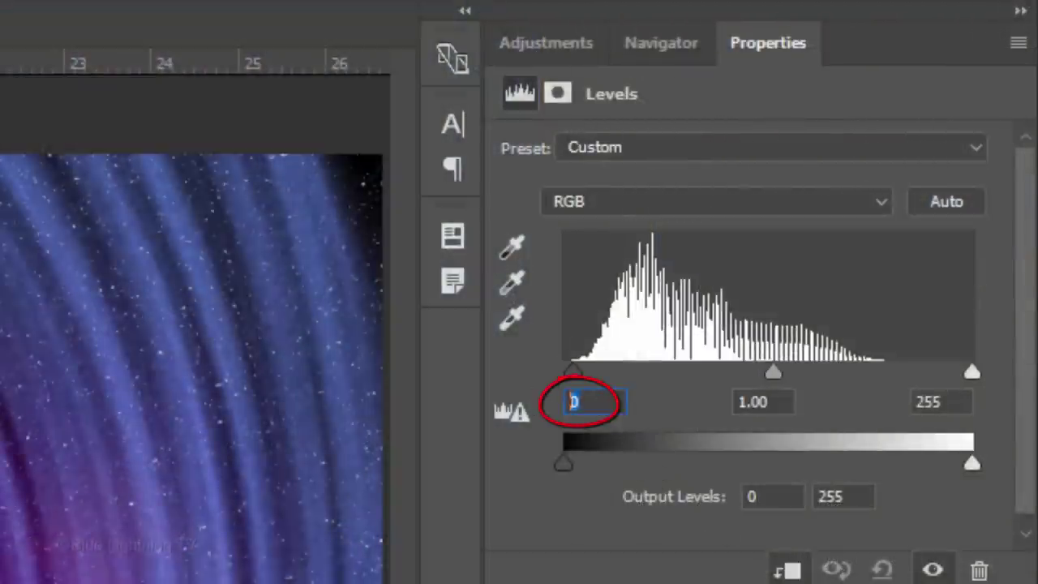
key(Return)
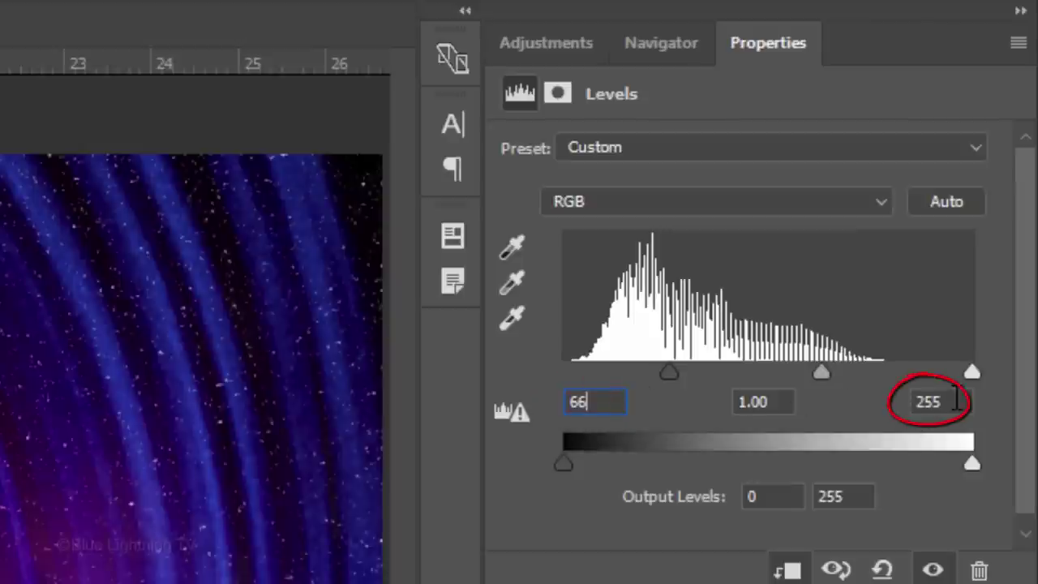
click(957, 401)
text(144)
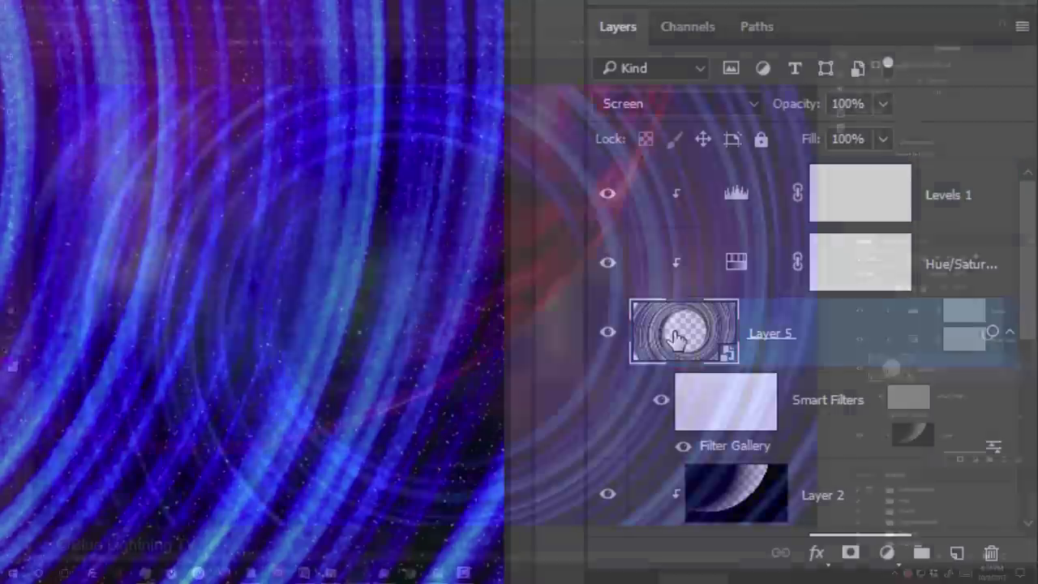
Step: Zoom out to 12.5% and start Free Transform on Layer 5, dismissing the smart filters notice
key(ctrl+minus)
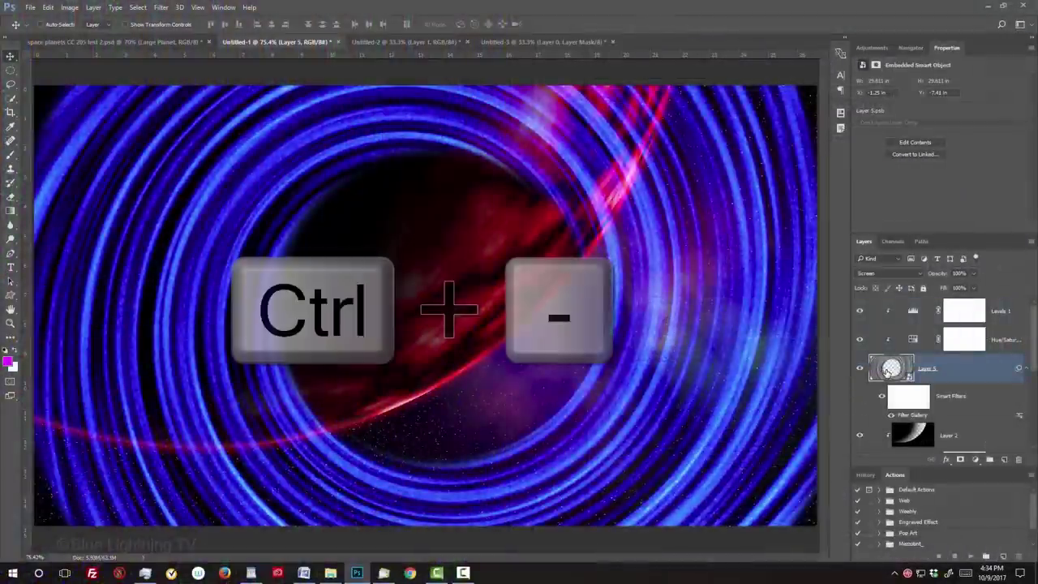
key(ctrl+minus)
key(ctrl+minus)
key(ctrl+minus)
key(ctrl+minus)
key(ctrl+minus)
key(ctrl+minus)
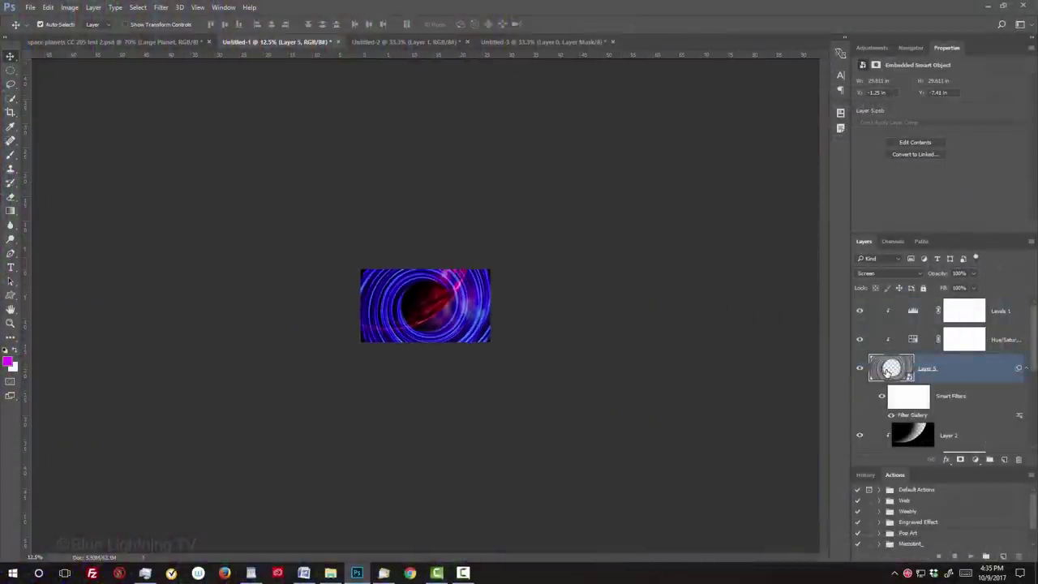
key(ctrl+t)
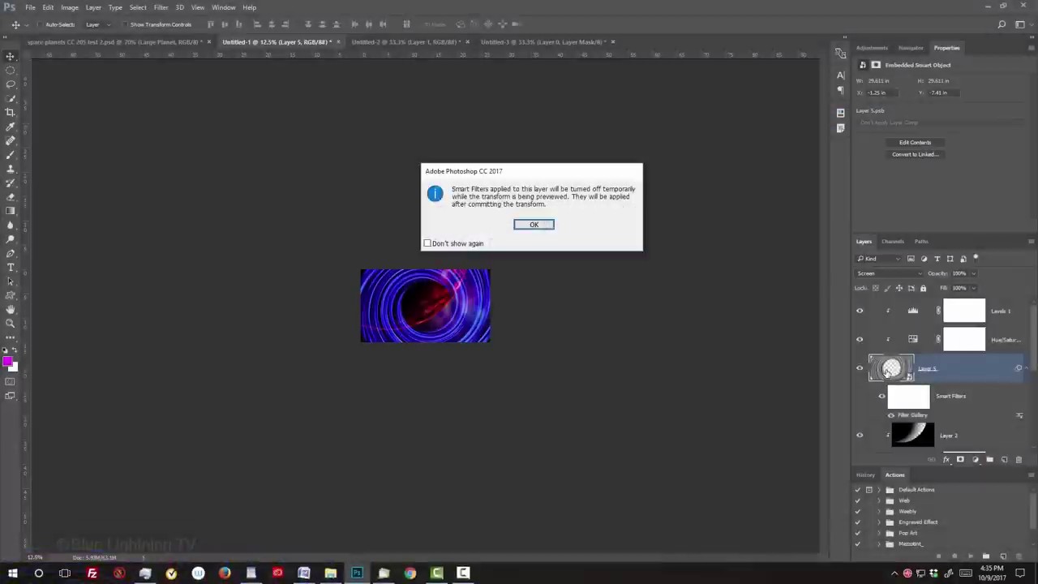
key(Return)
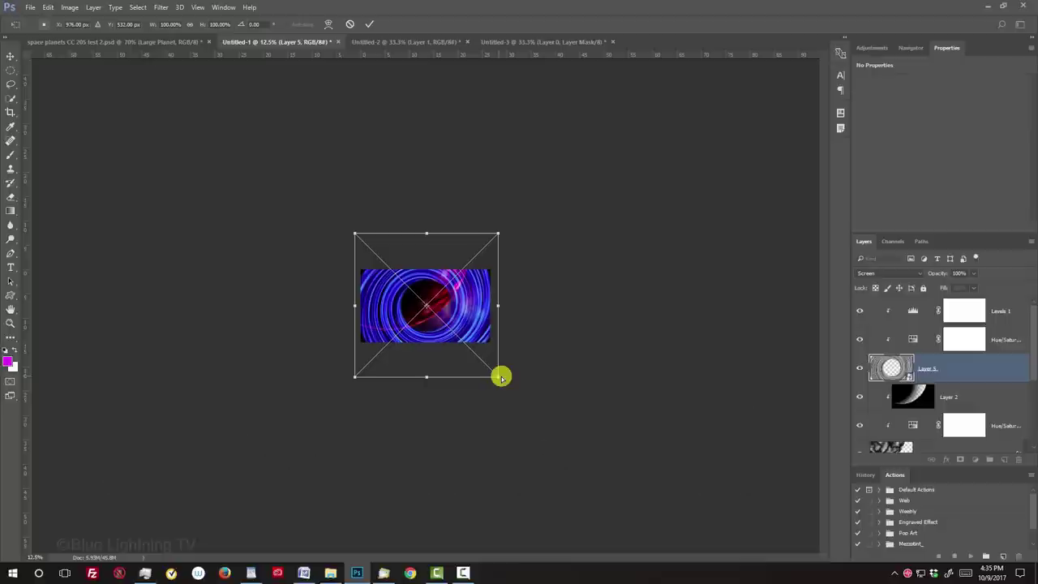
Step: Widen the rings' bottom edge in perspective, then distort the corners into a flattened, tilted ellipse
drag(502, 377, 849, 352)
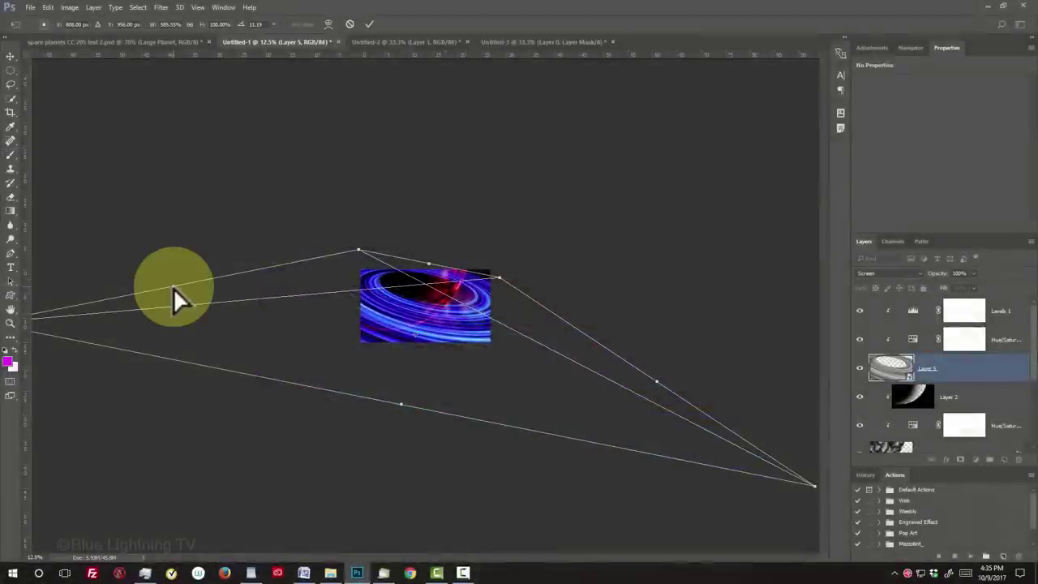
key(ctrl)
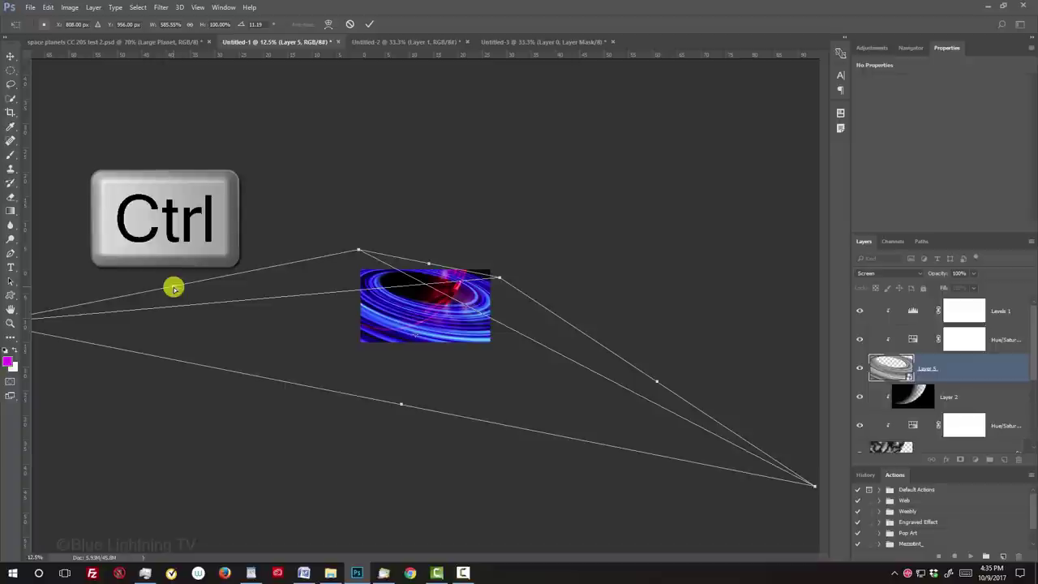
drag(173, 288, 11, 204)
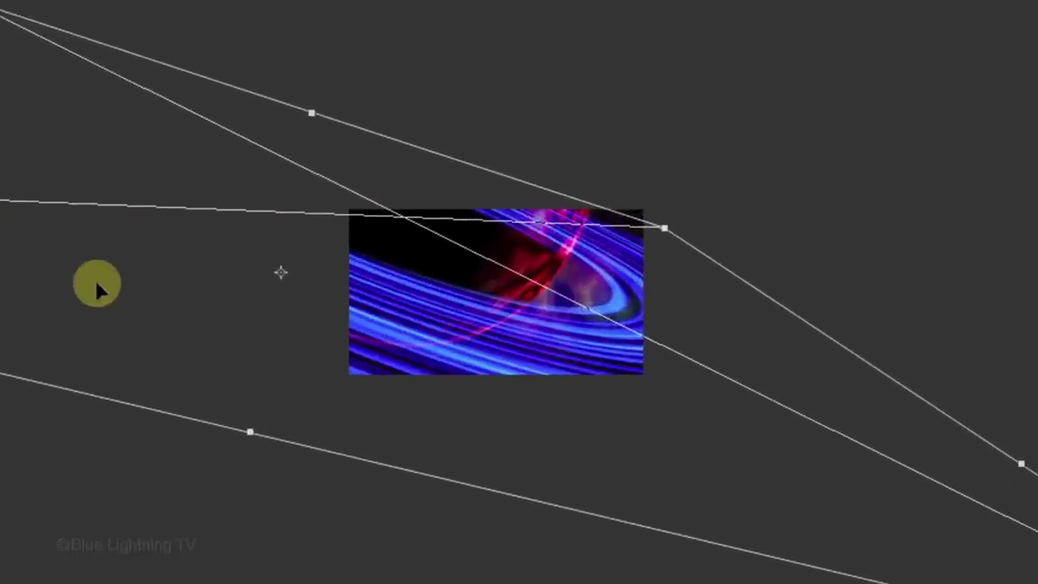
mouse_move(89, 284)
mouse_down()
mouse_move(139, 303)
mouse_move(119, 322)
mouse_move(71, 268)
mouse_move(75, 276)
mouse_up()
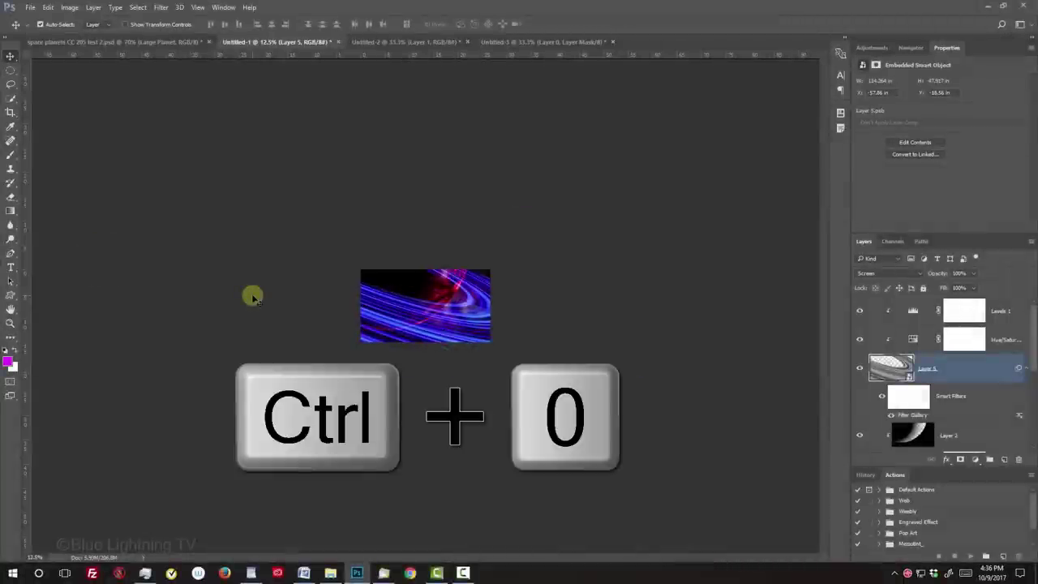
key(ctrl+0)
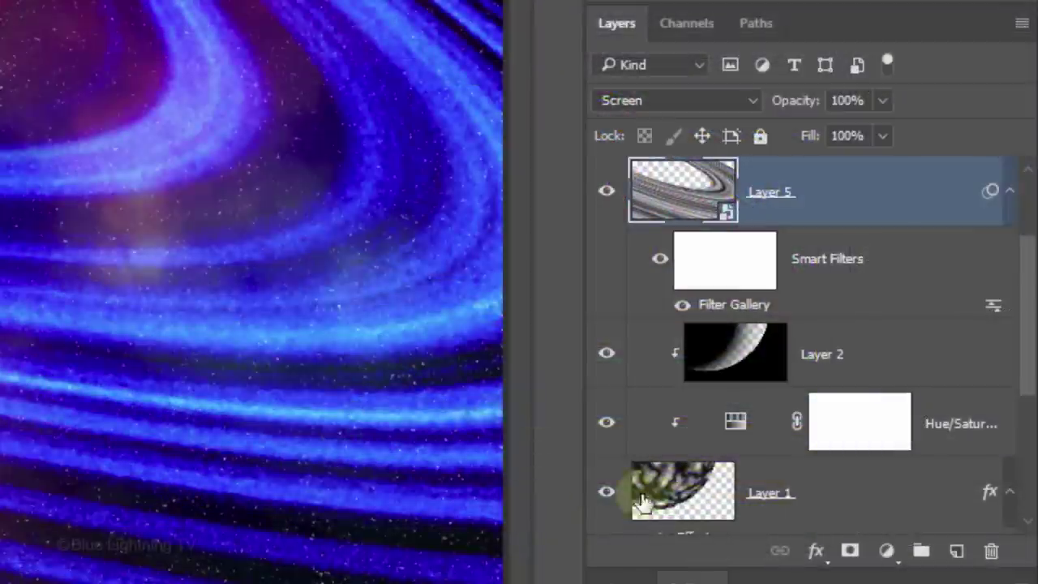
Step: Mask Layer 5 with an 80 px black pencil over the top rings inside the planet selection, then deselect
click(850, 551)
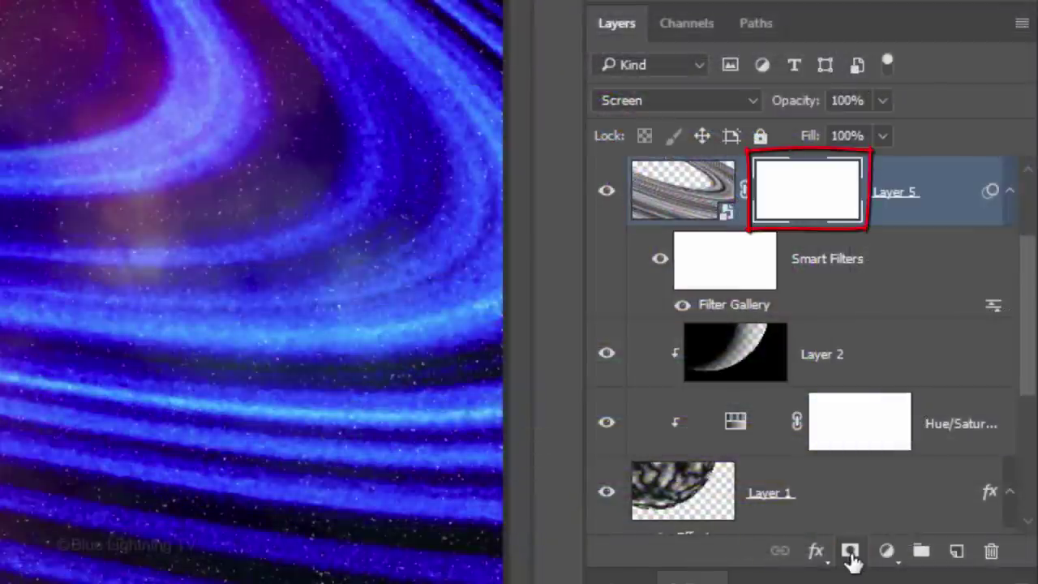
ctrl+click(688, 489)
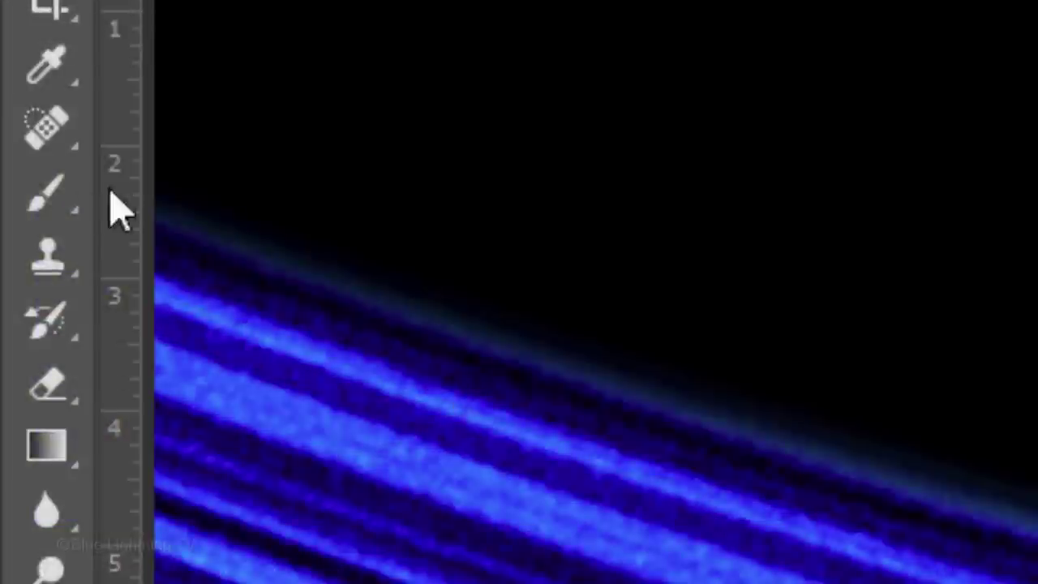
right_click(18, 158)
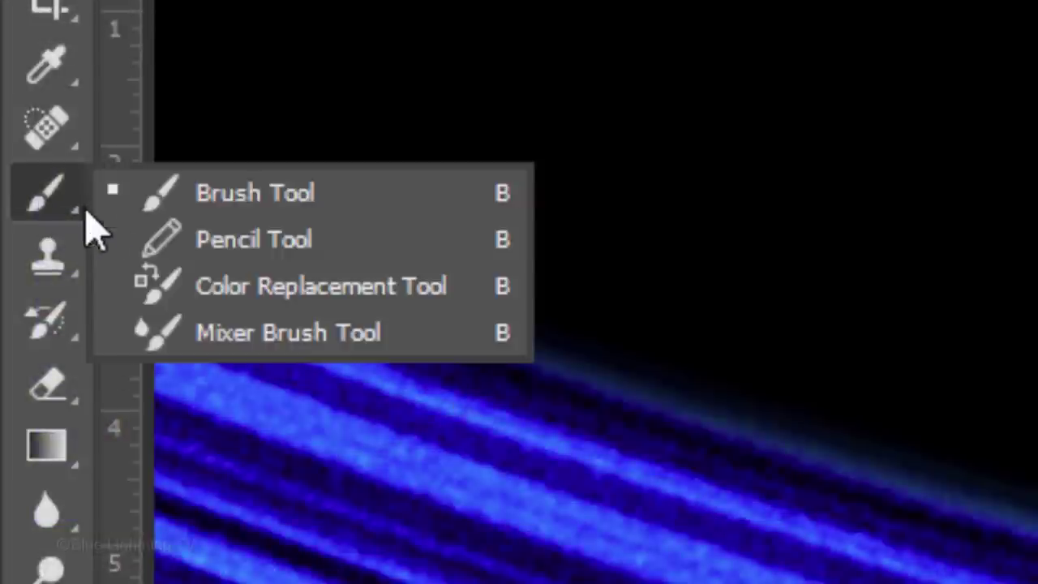
click(268, 255)
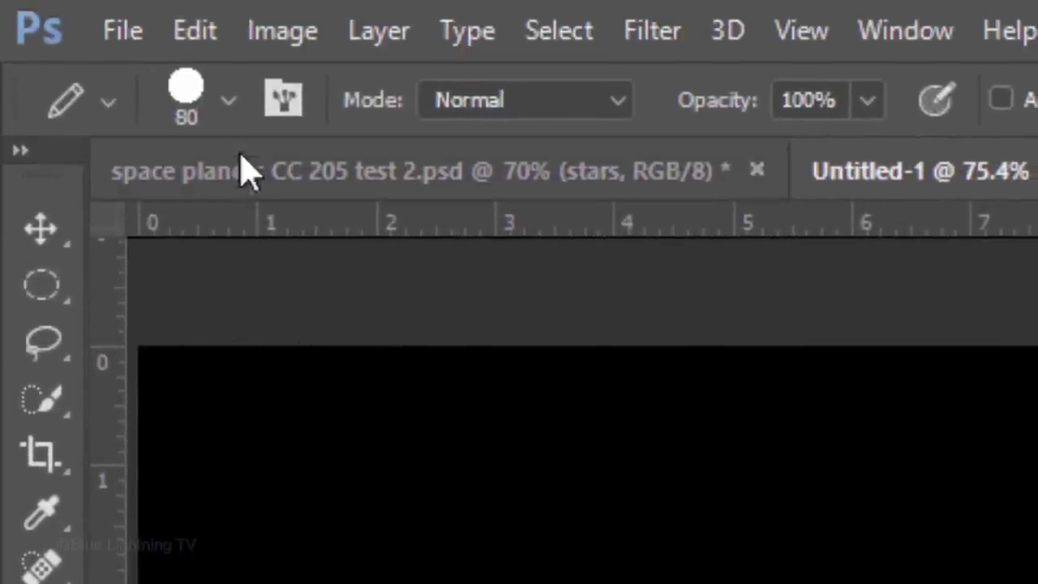
click(232, 42)
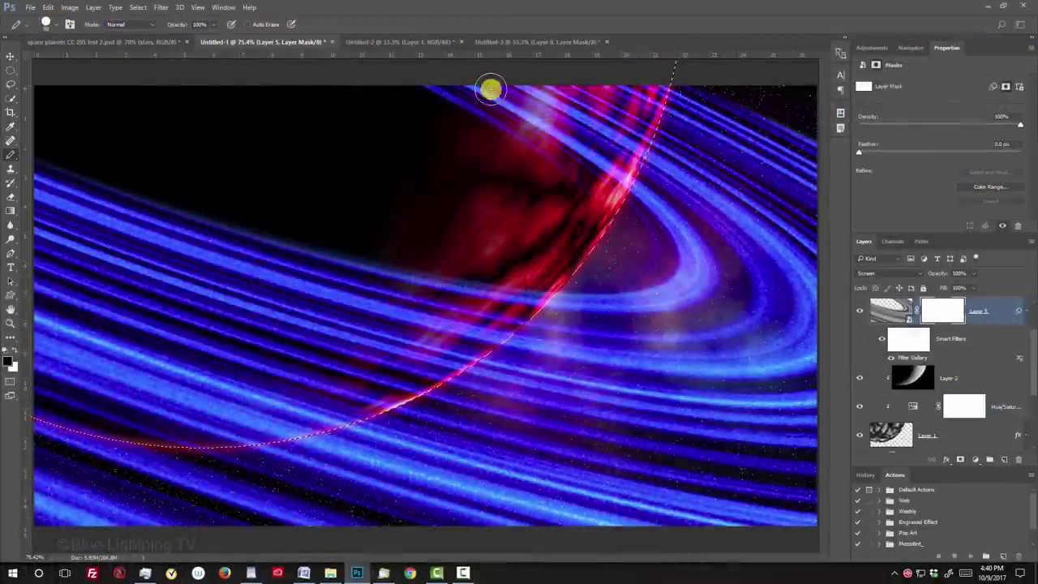
mouse_move(490, 89)
mouse_down()
mouse_move(659, 83)
mouse_move(626, 175)
mouse_move(566, 170)
mouse_move(571, 136)
mouse_move(497, 83)
mouse_move(632, 105)
mouse_move(661, 95)
mouse_up()
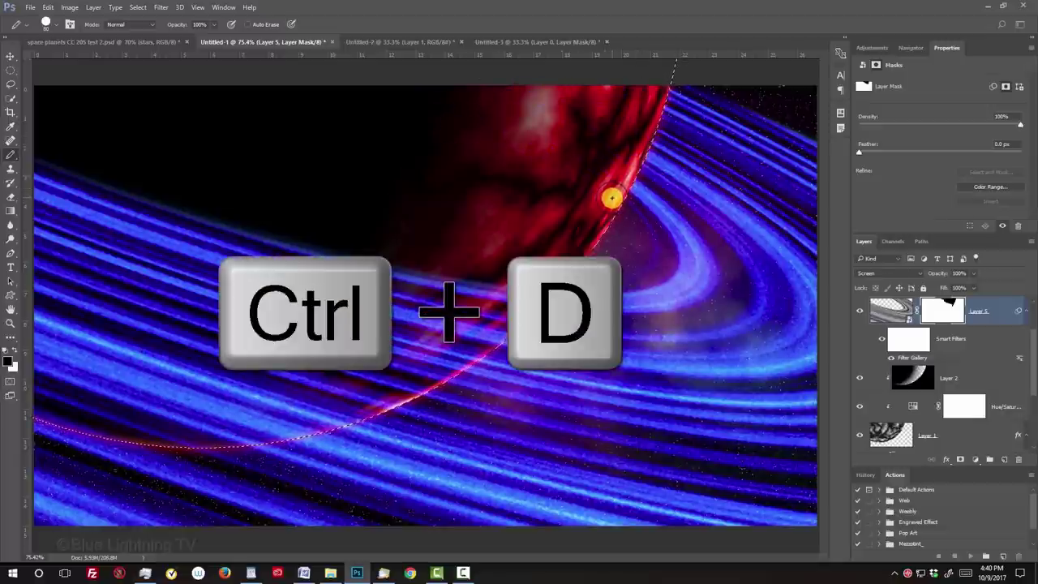
key(ctrl+d)
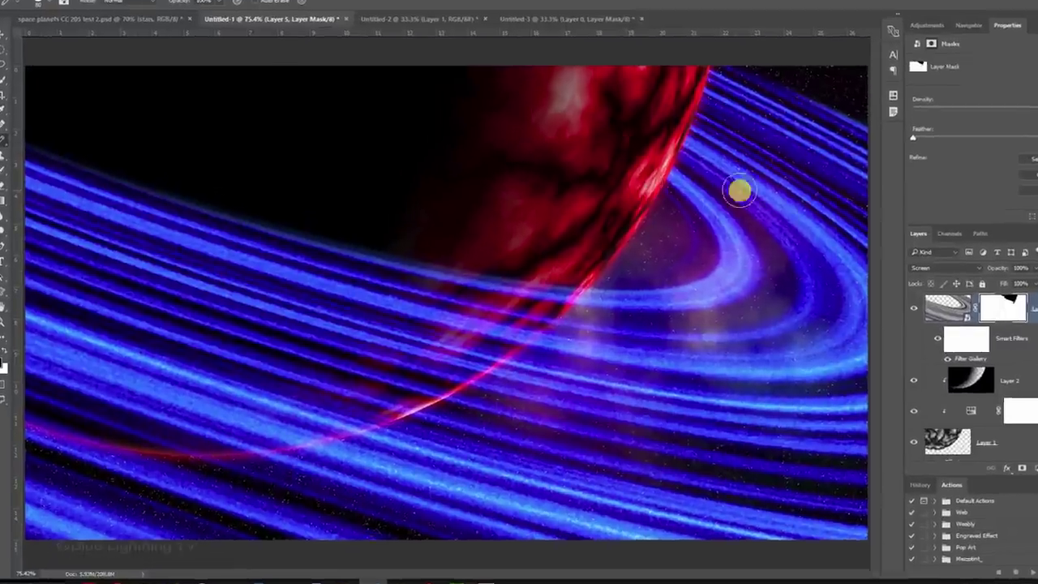